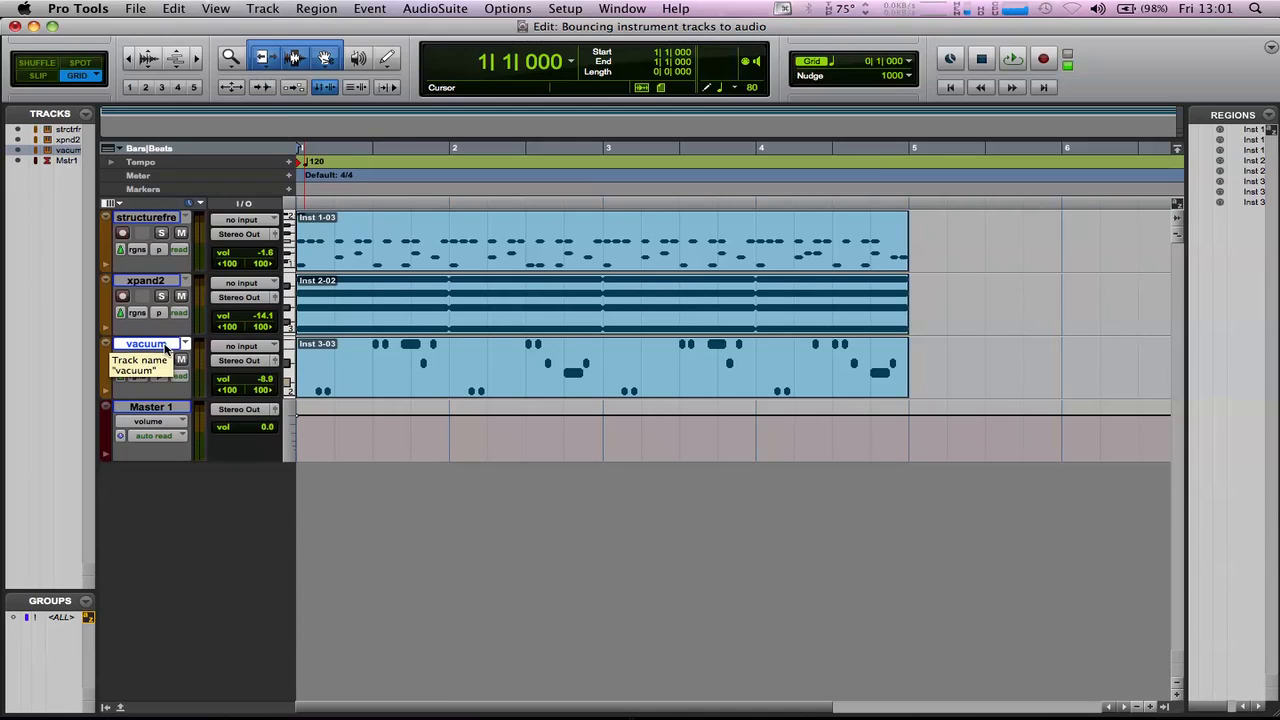
- Play the four-bar arrangement from the start of the session, stop it, and return to the beginning
key("Return")
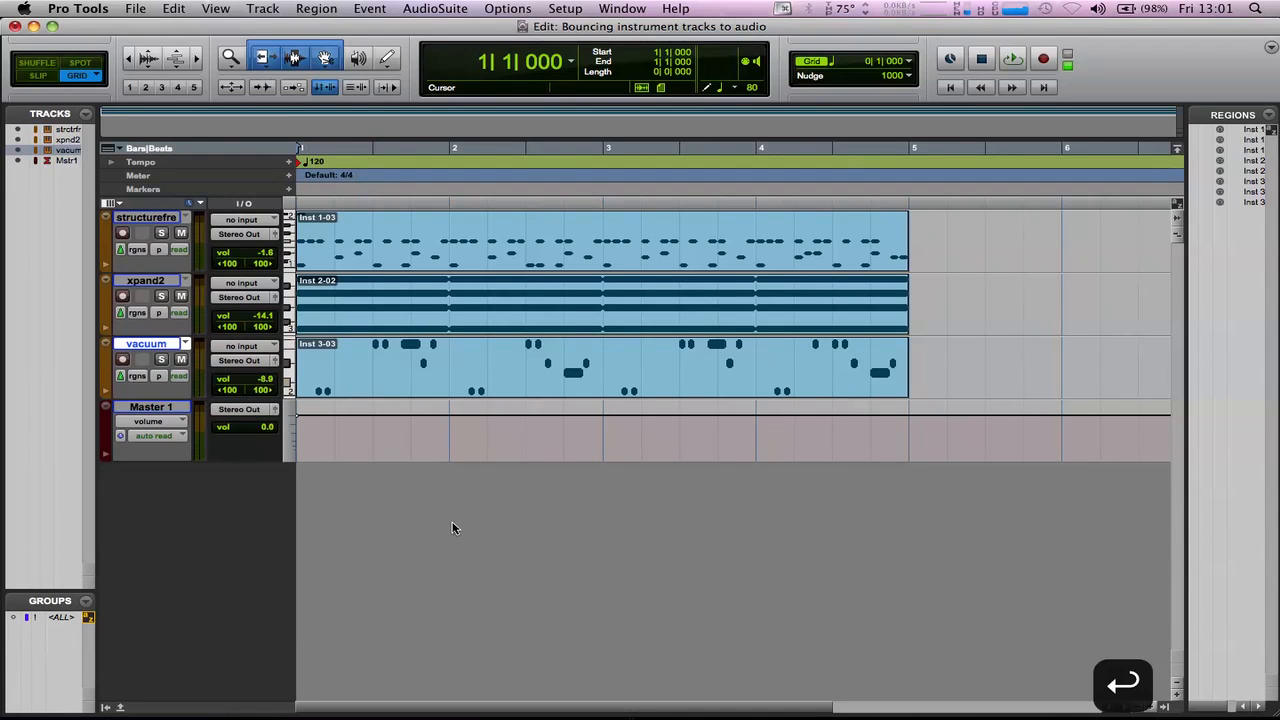
key("space")
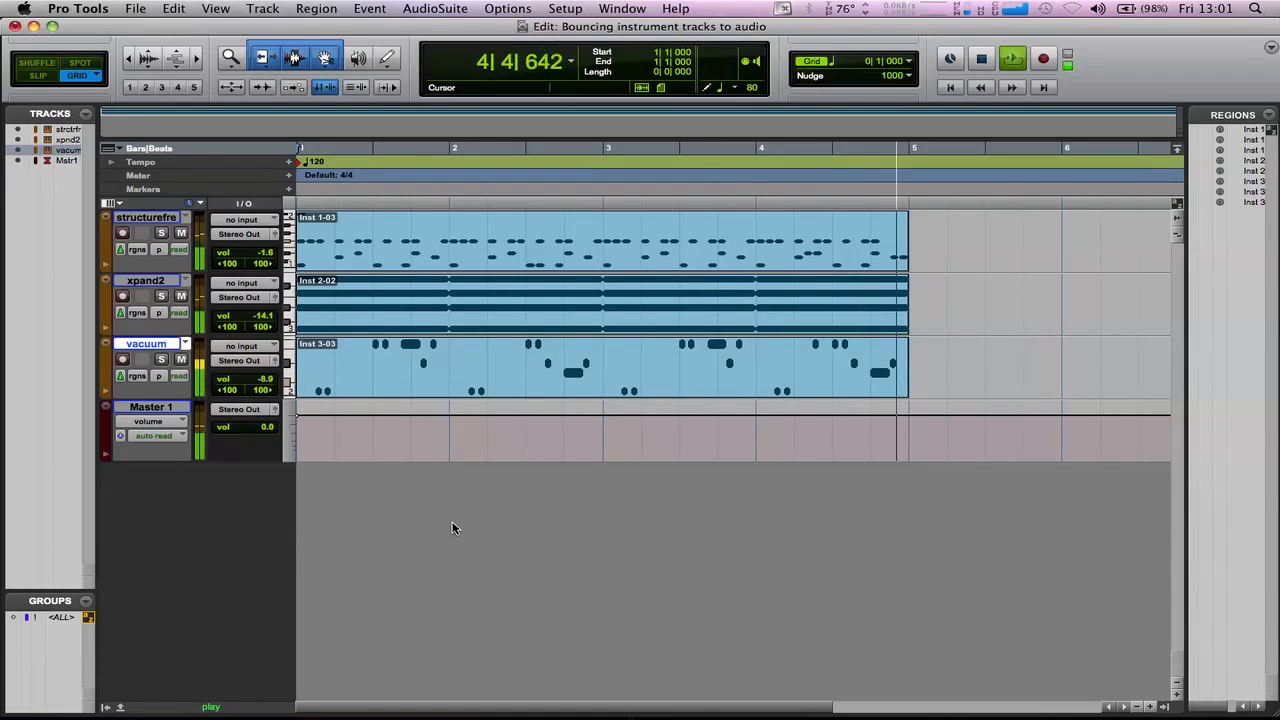
key("space")
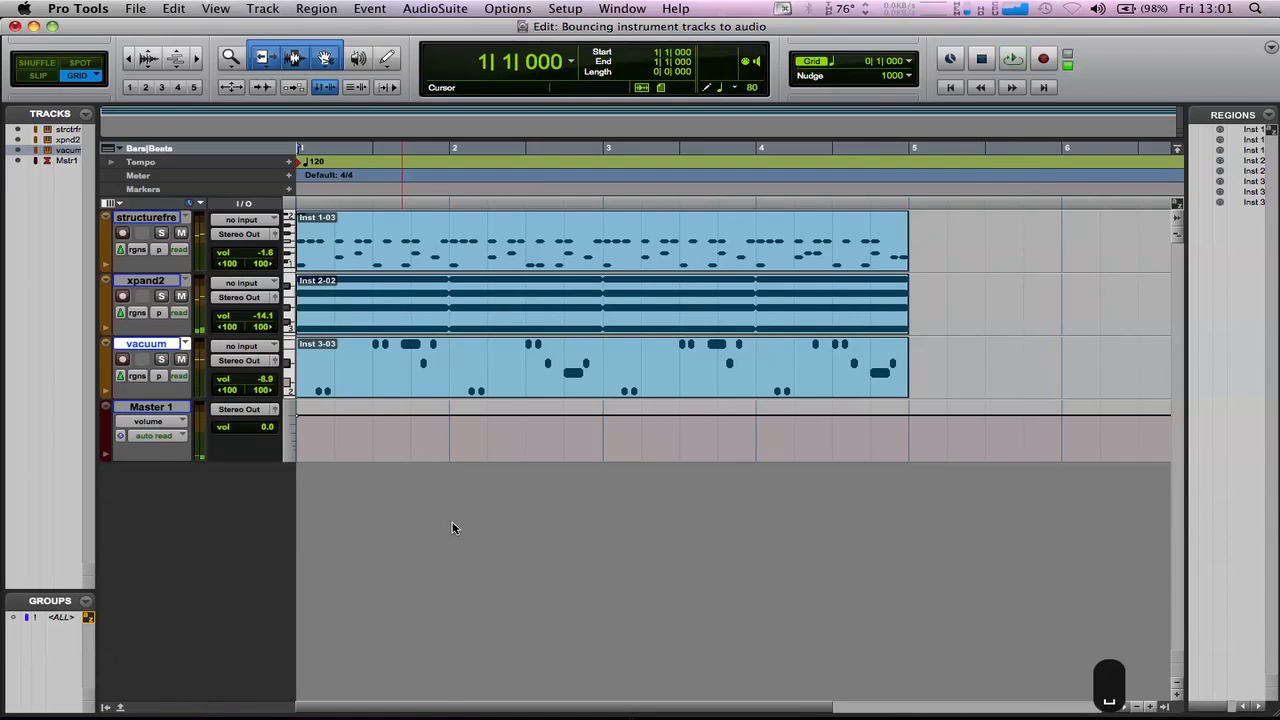
key("Return")
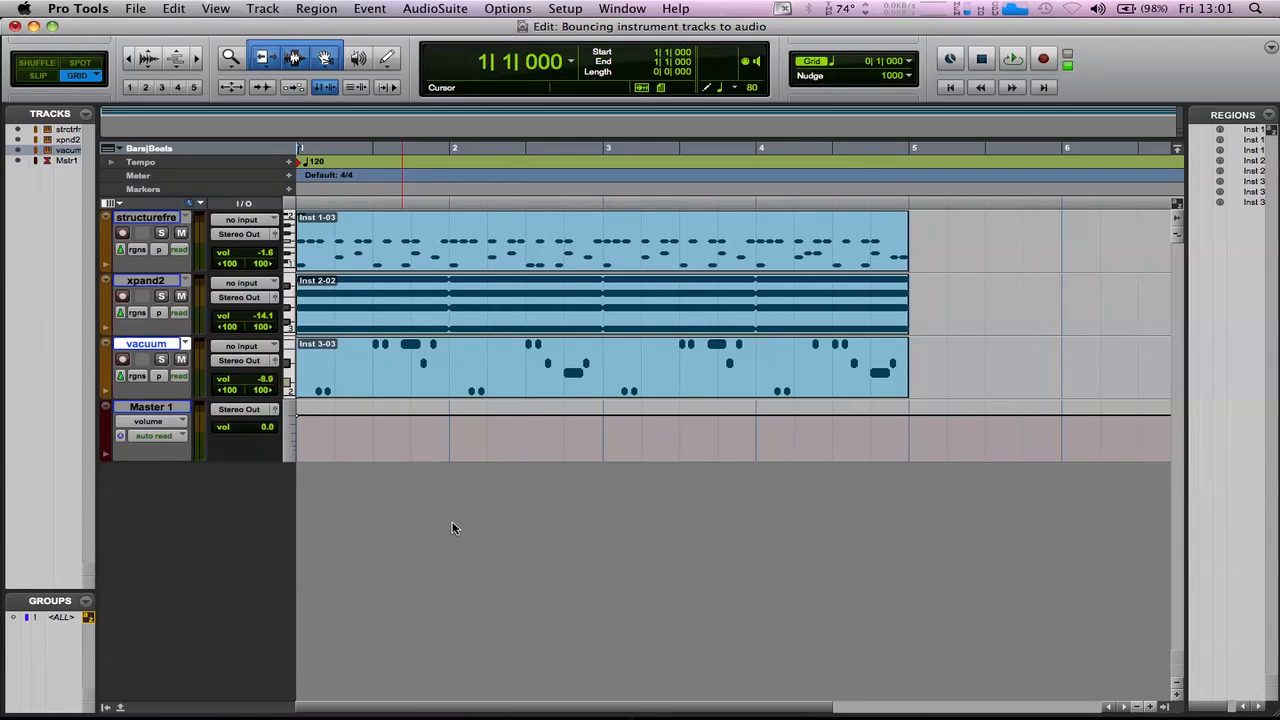
- Create three new stereo audio tracks in samples
key("super+shift+n")
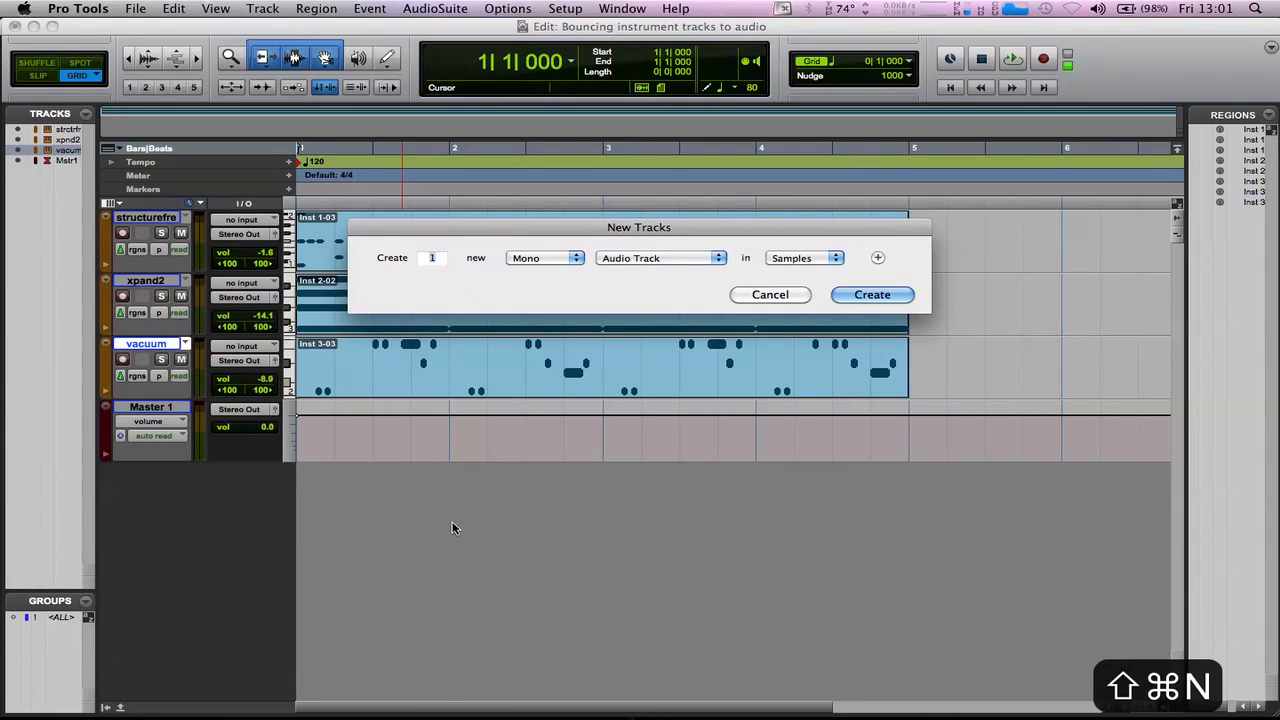
type("3")
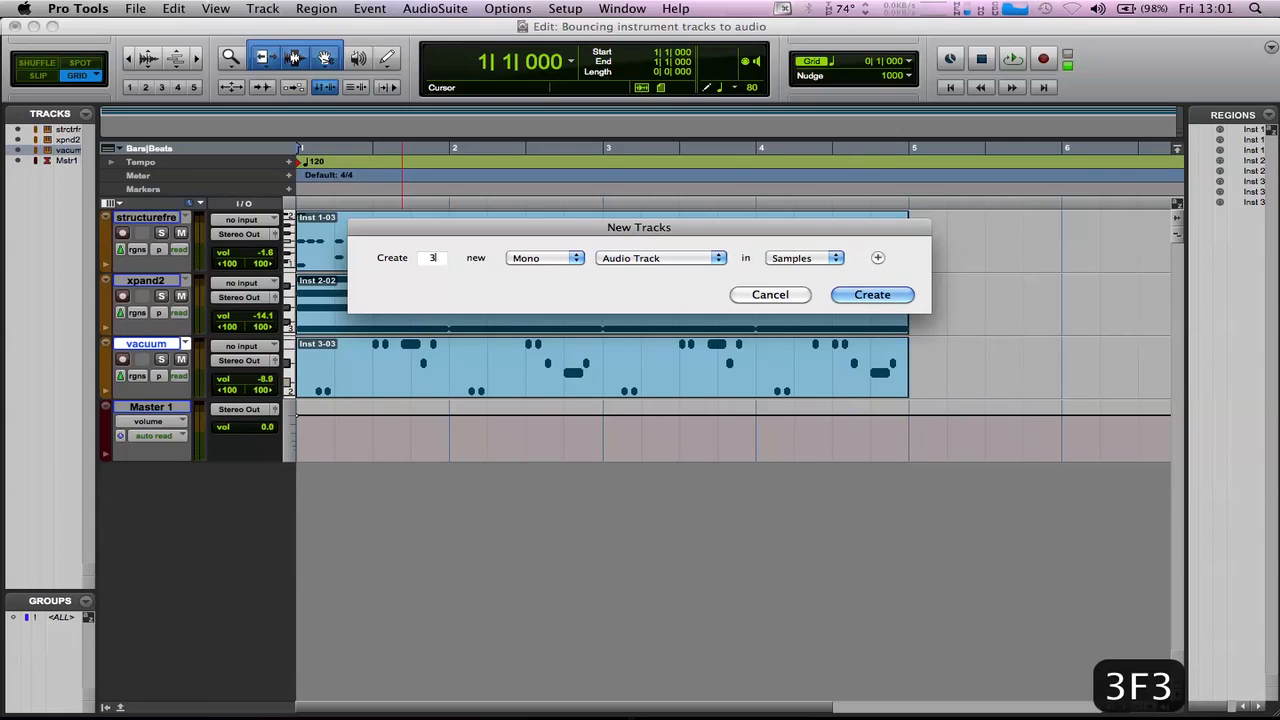
key("super+Right")
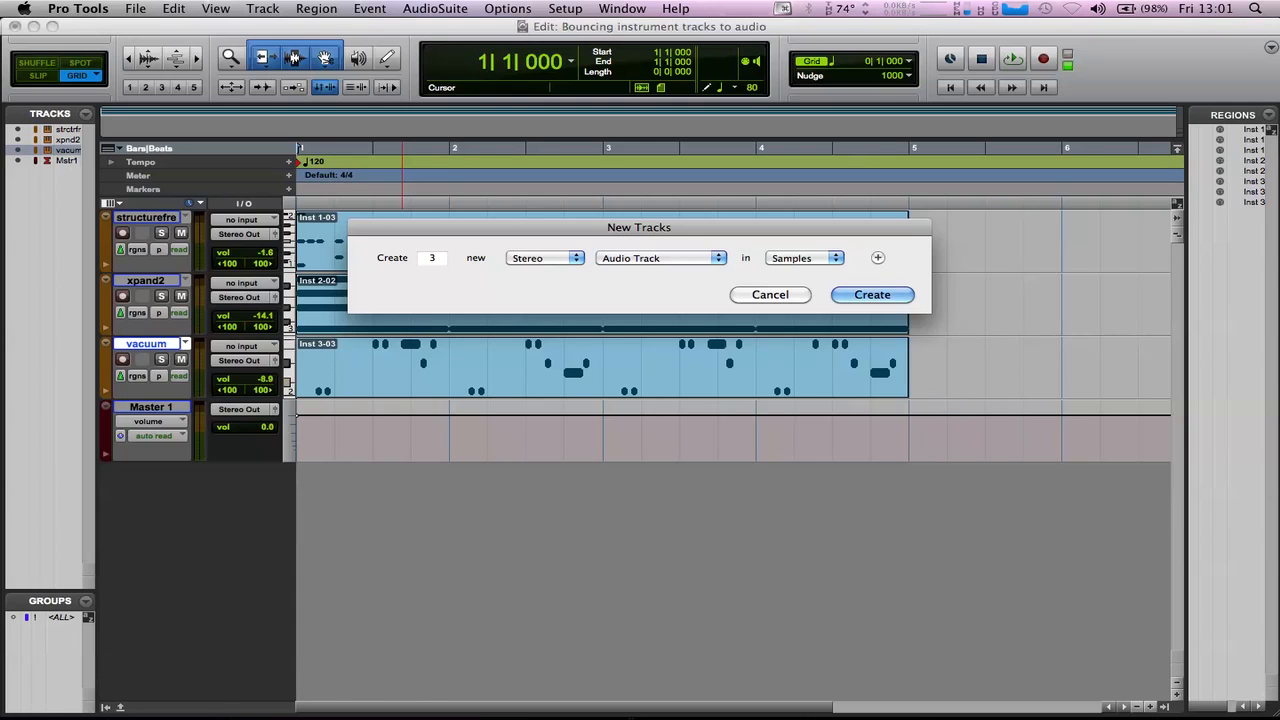
key("Return")
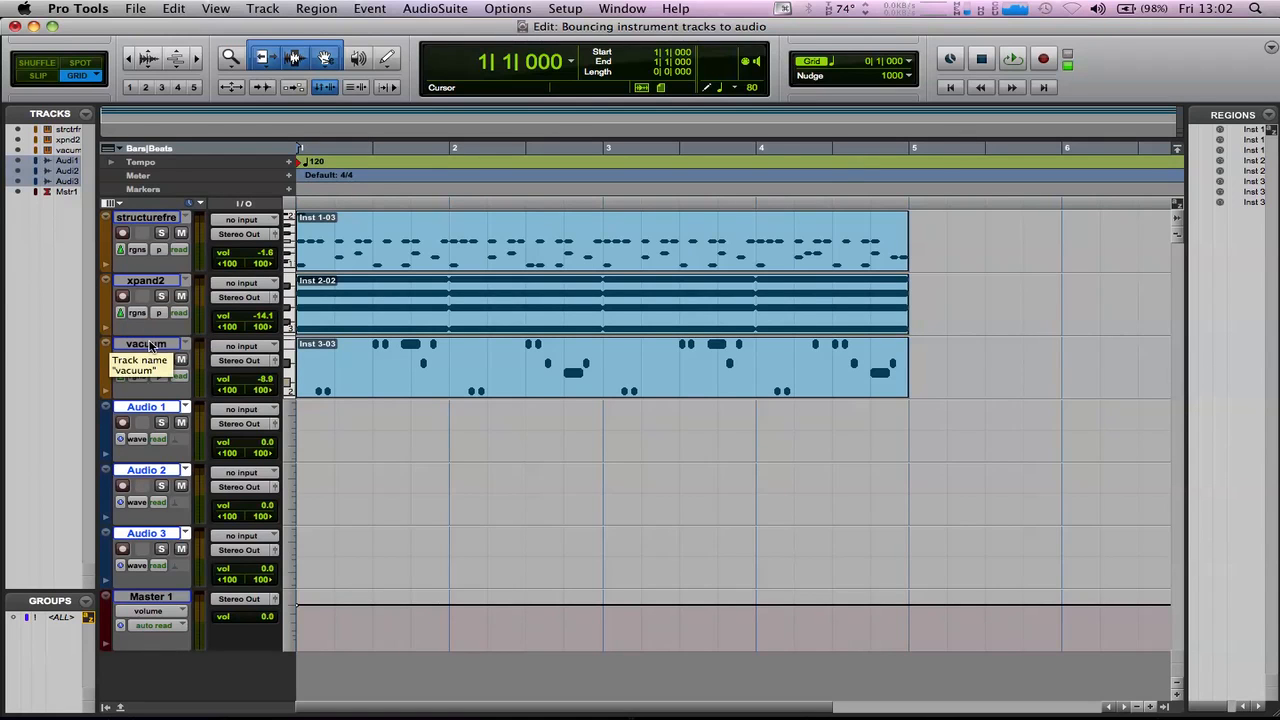
- Rename the three new audio tracks Drums, Arp and Bass, in that order
double_click(147, 409)
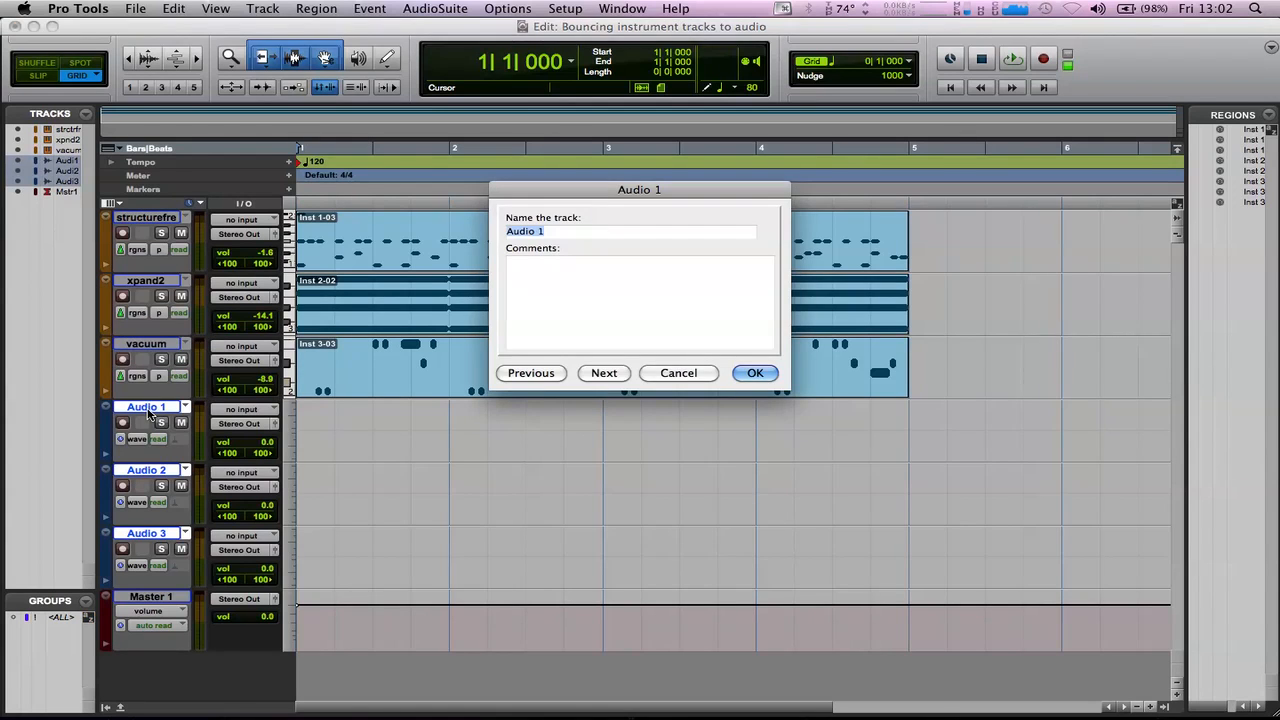
type("Drums")
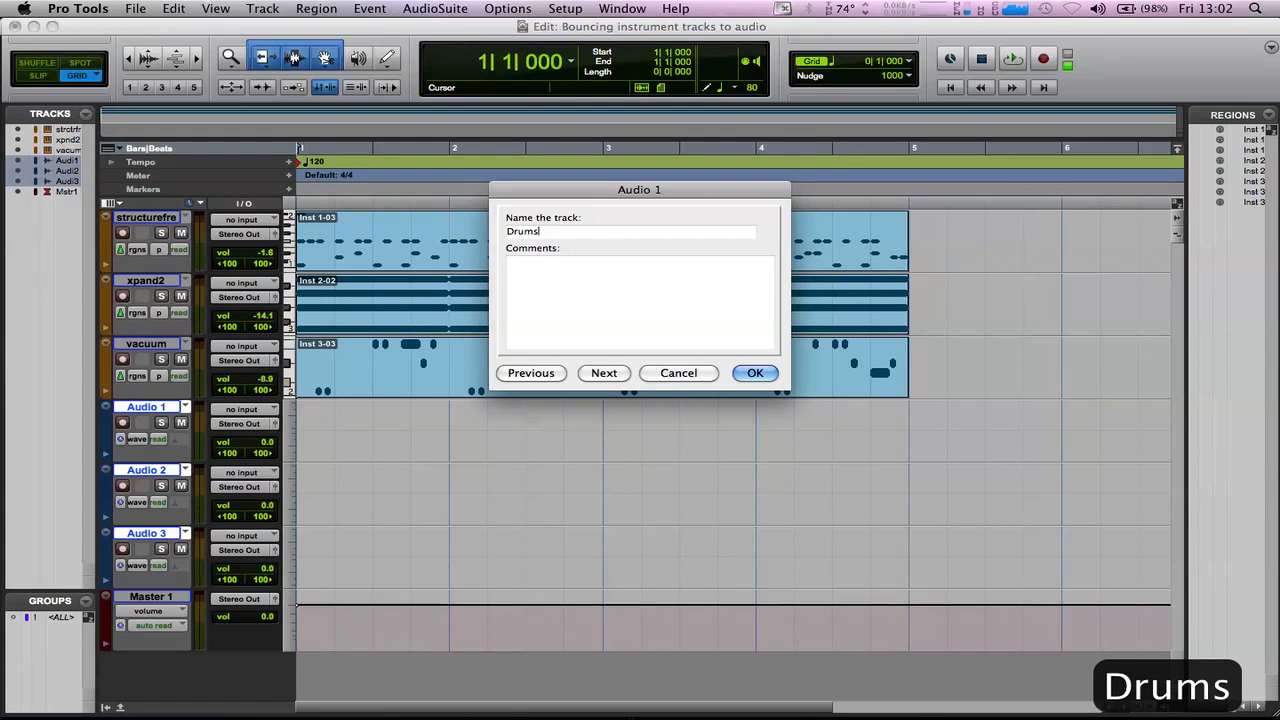
key("super+Return")
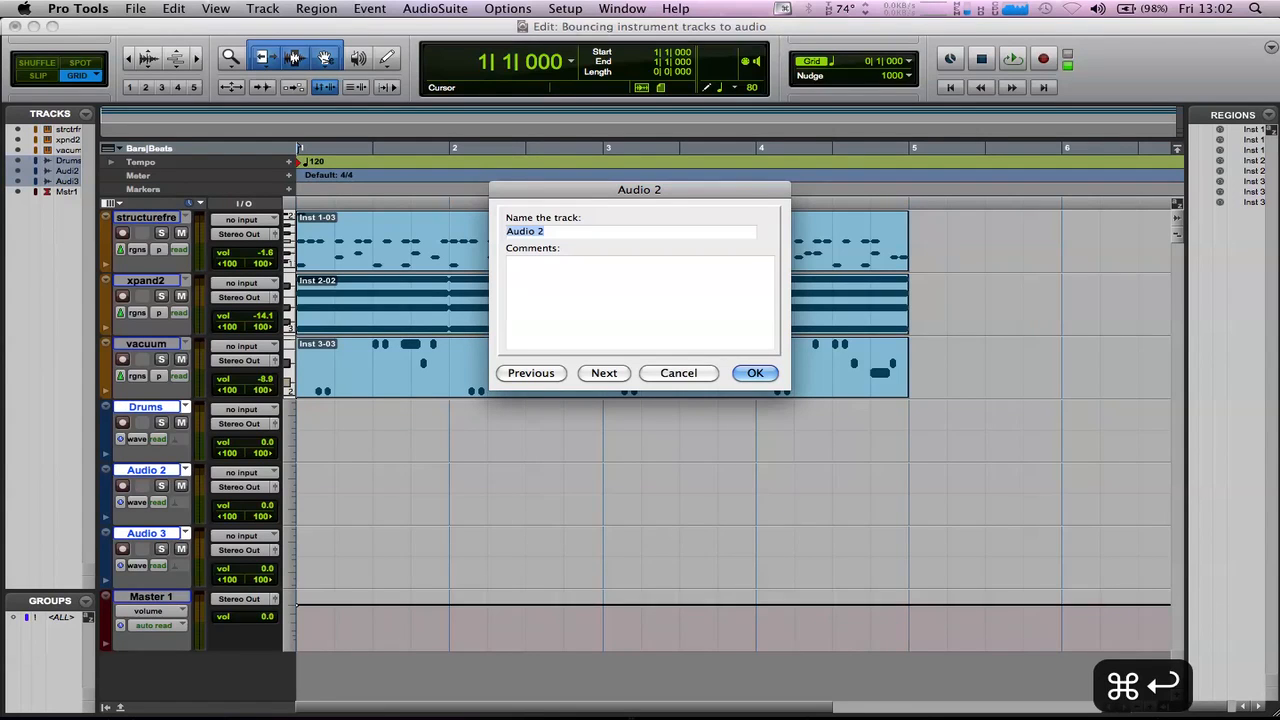
type("Arp")
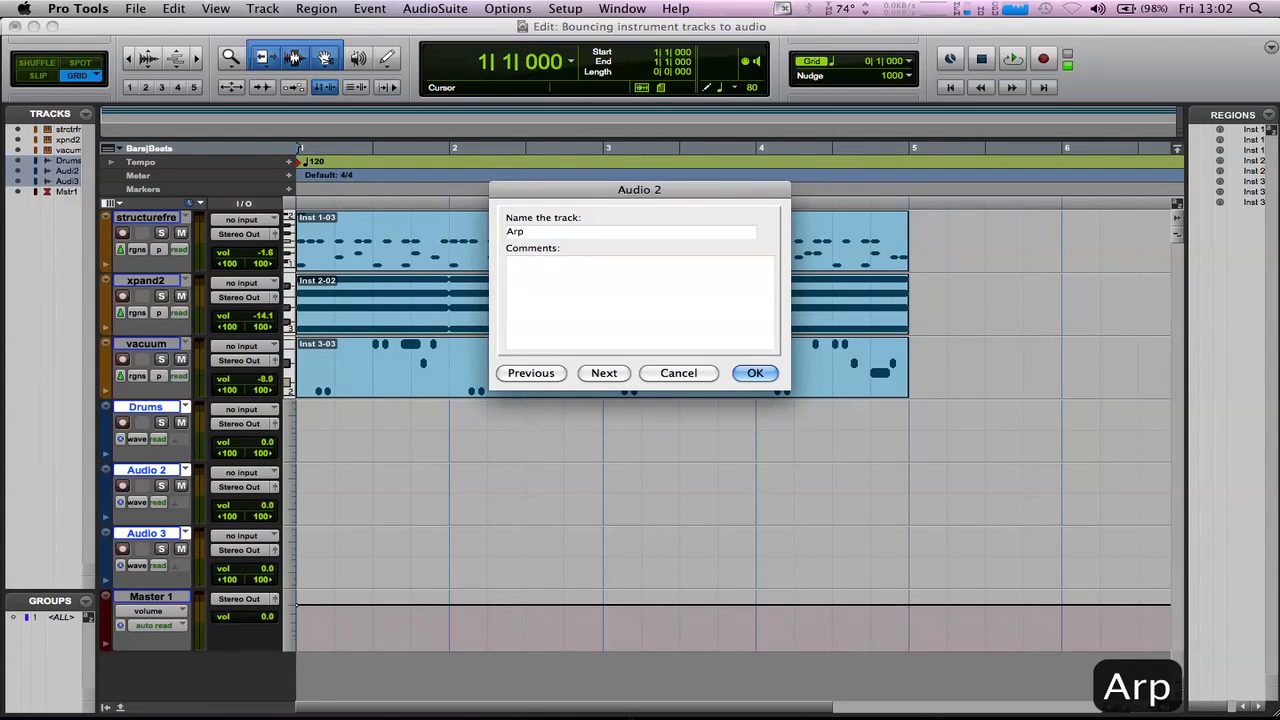
key("super+Return")
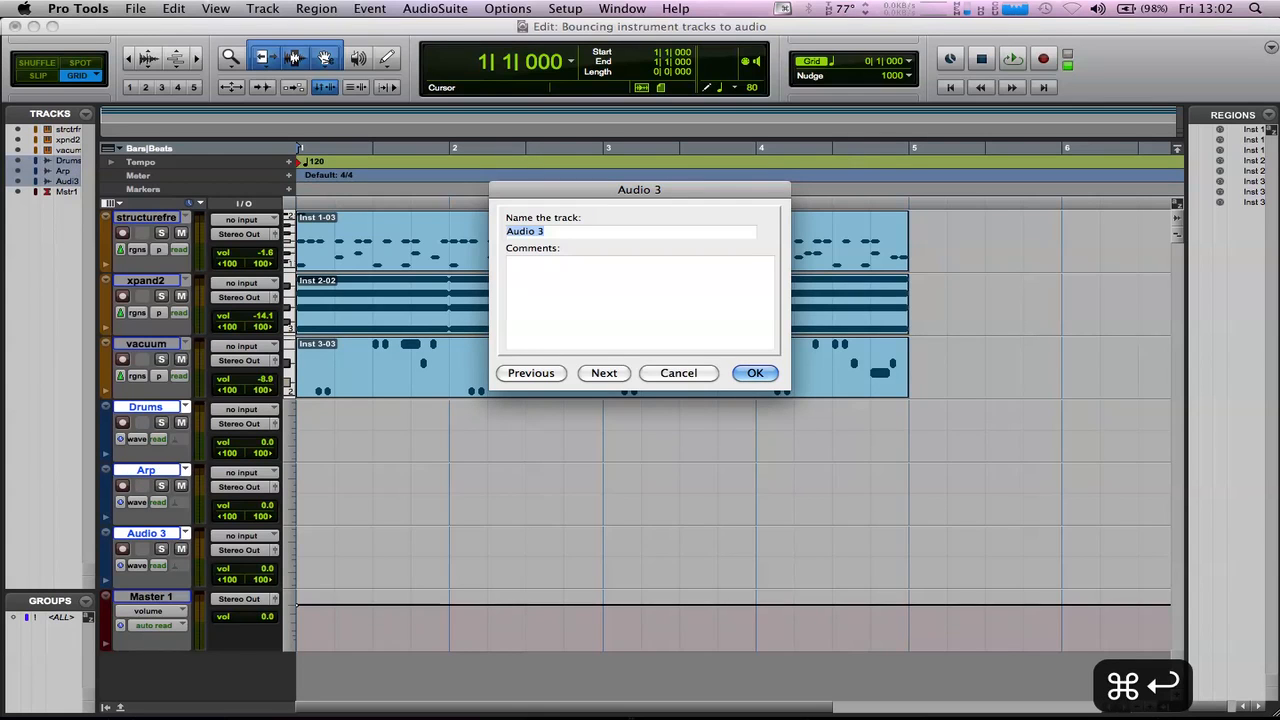
type("Bass")
key("Return")
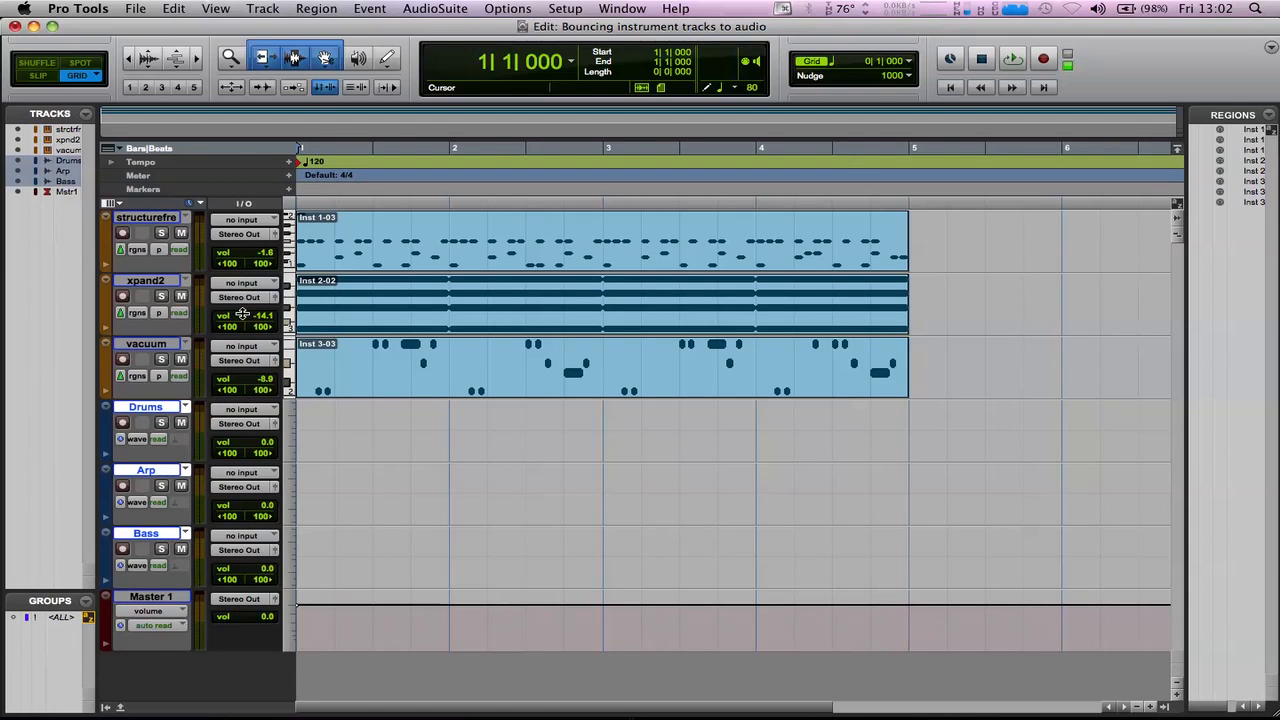
- Hide the I/O view in the Edit window
left_click(215, 9)
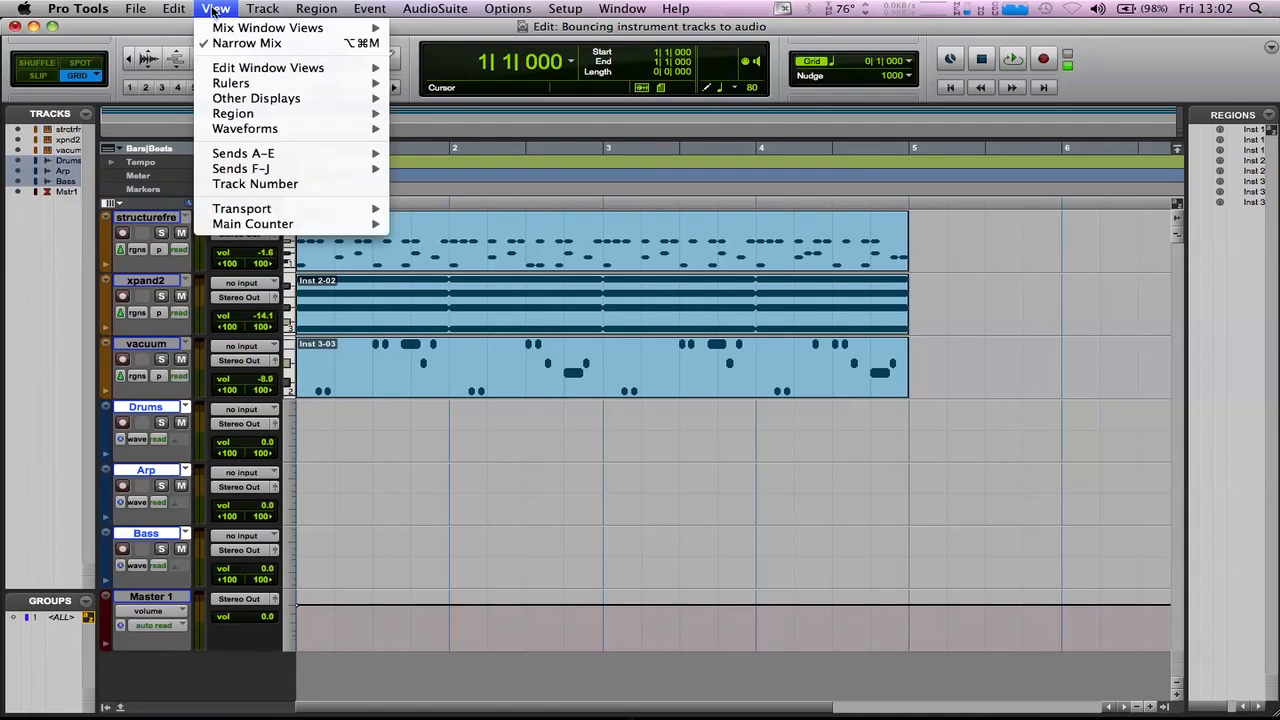
mouse_move(242, 68)
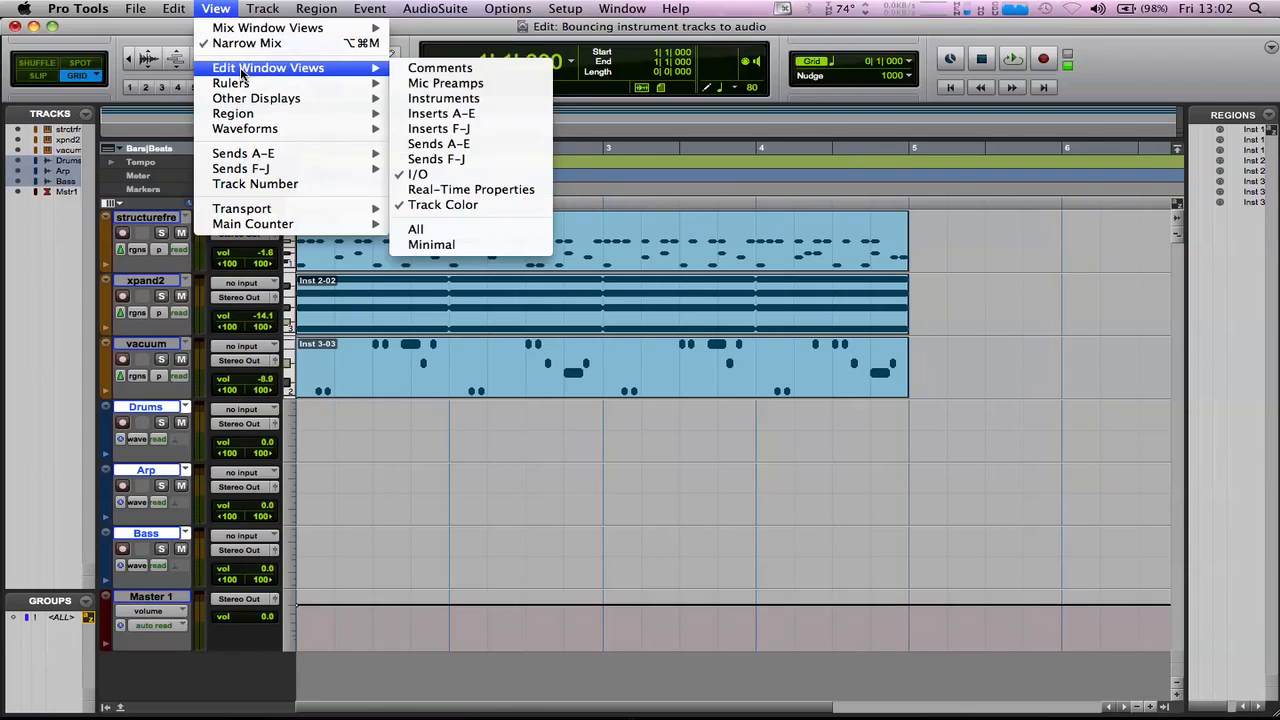
left_click(424, 175)
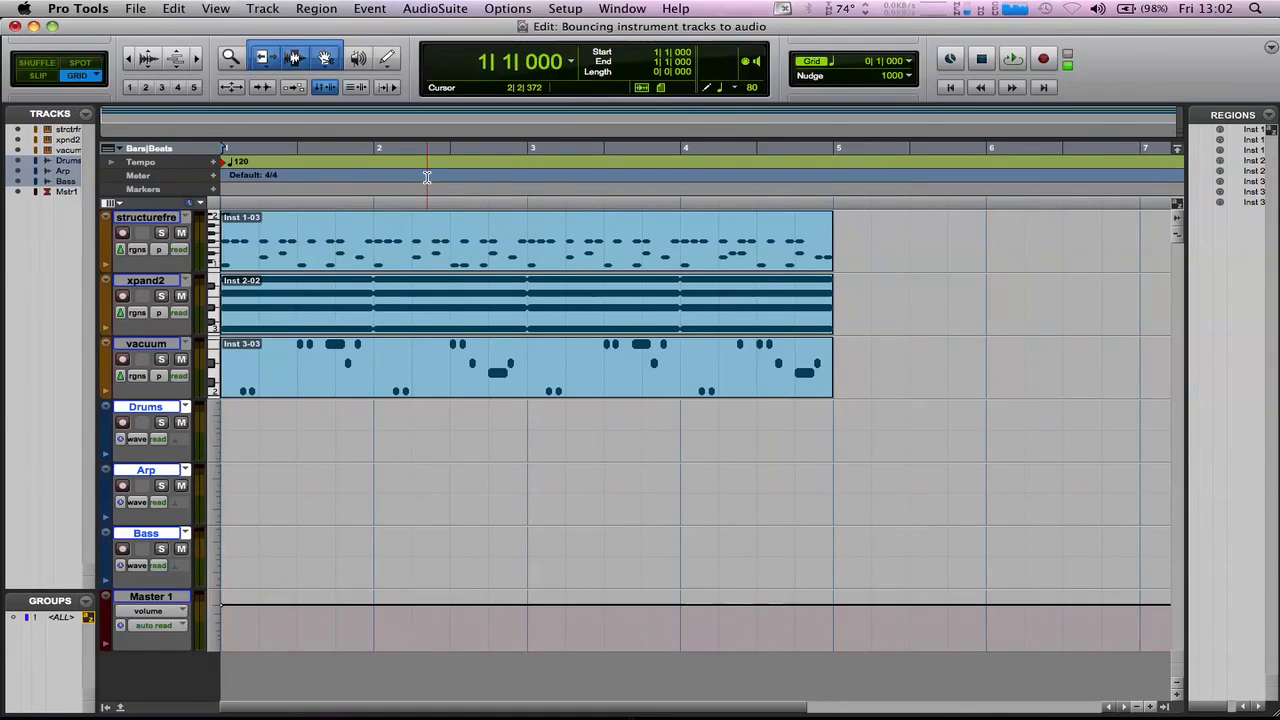
left_click(215, 9)
mouse_move(275, 101)
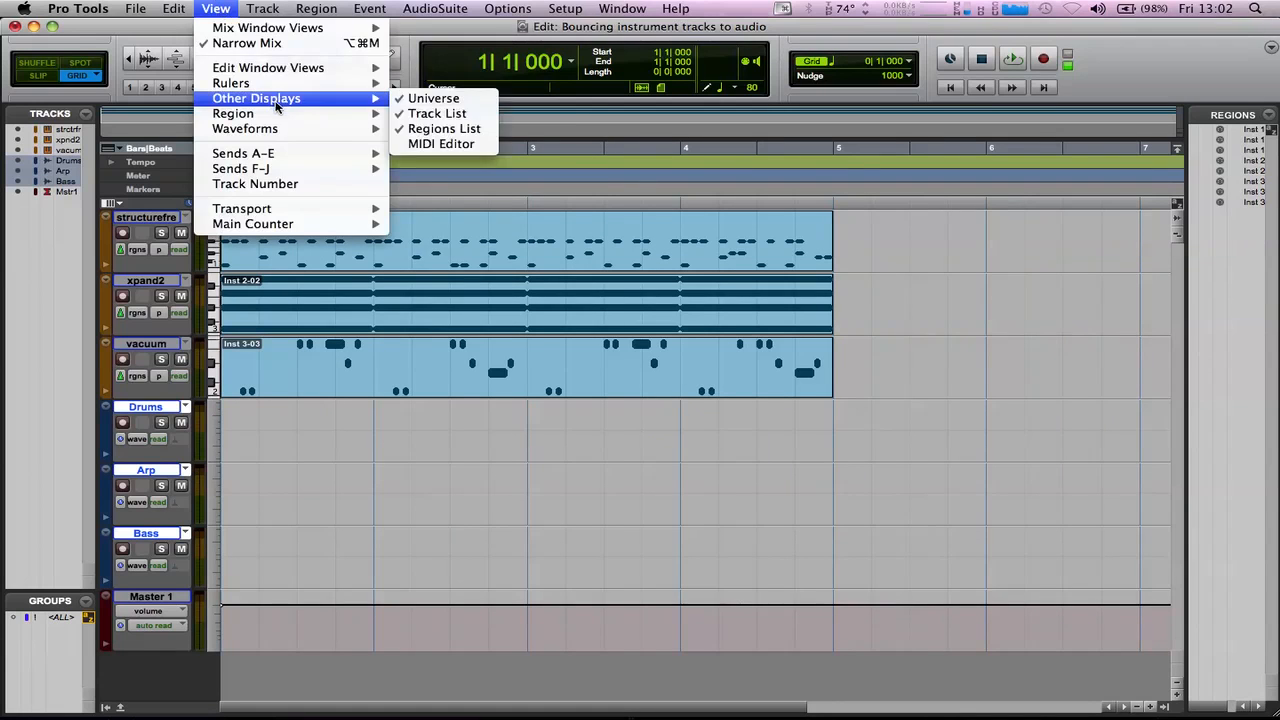
mouse_move(274, 72)
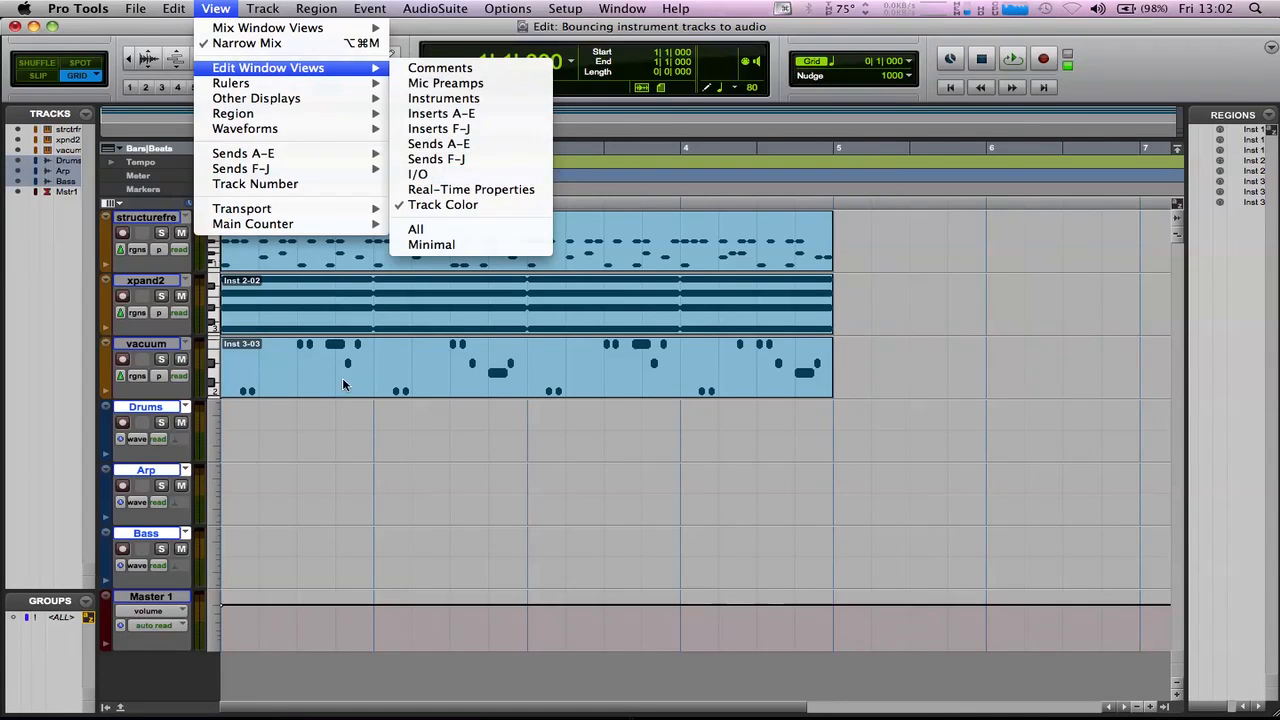
left_click(355, 450)
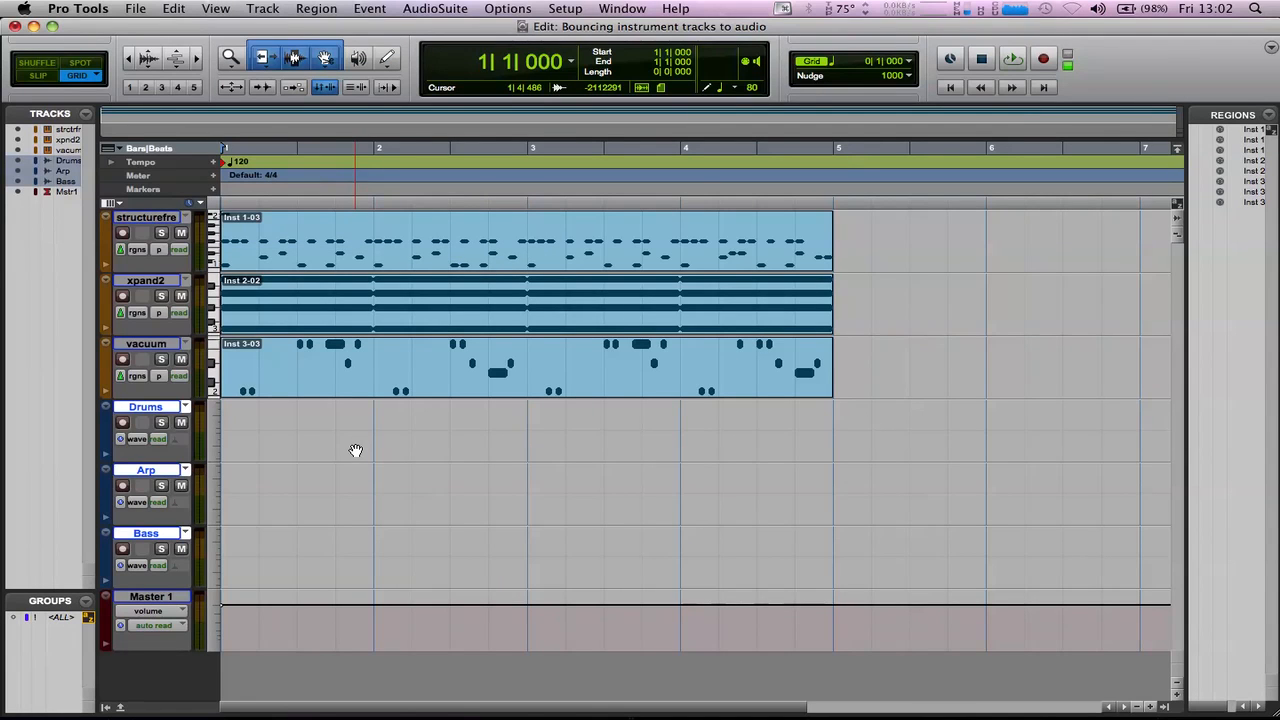
left_click(124, 220)
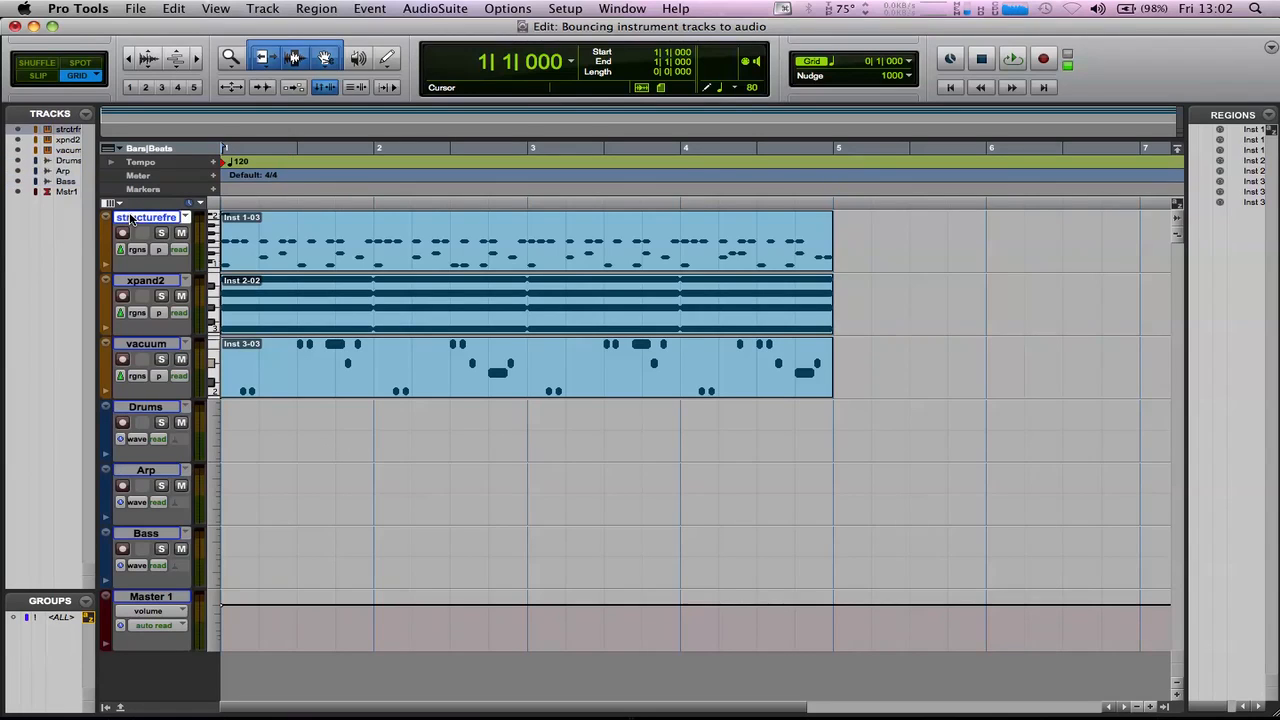
left_click(144, 280)
left_click(142, 345)
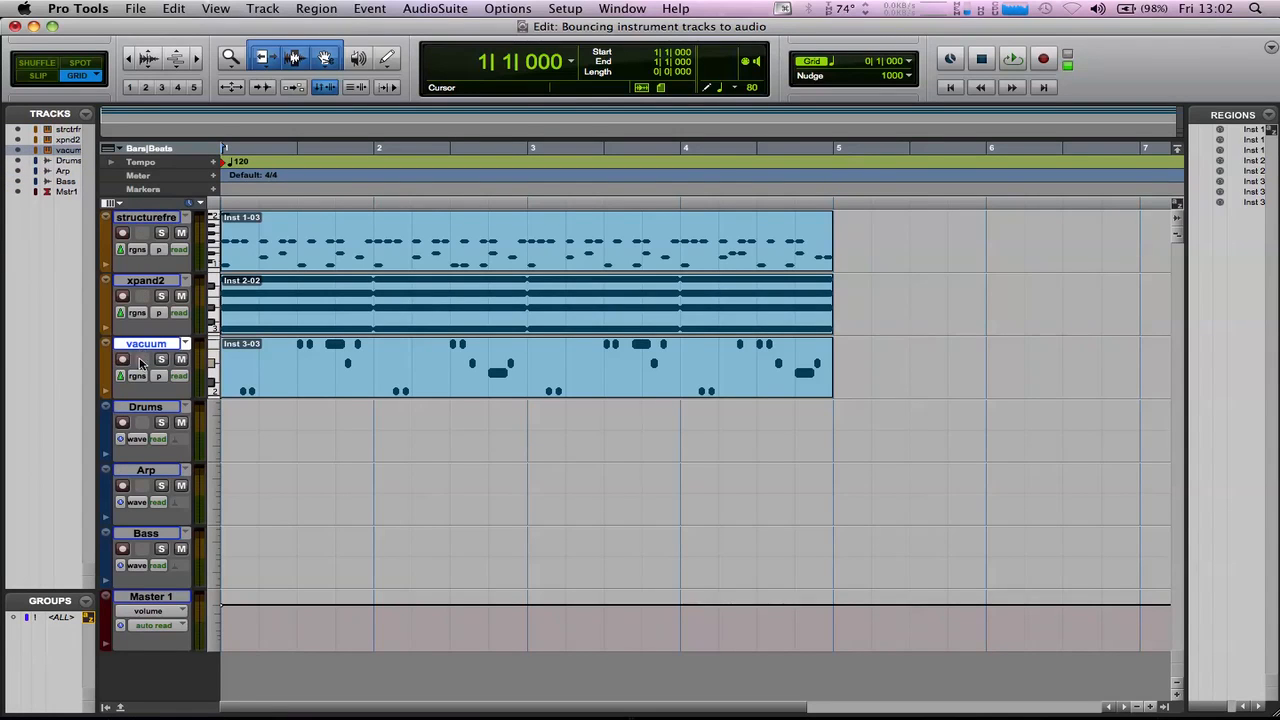
left_click(142, 408)
left_click(137, 474)
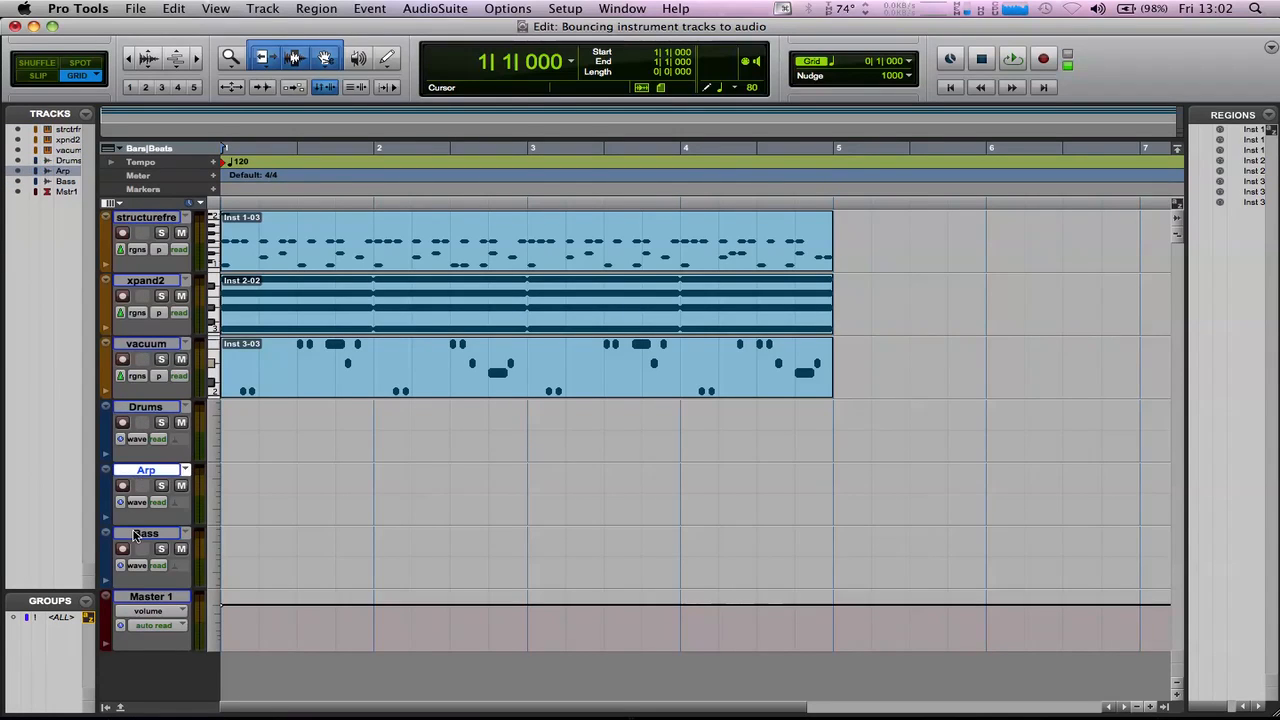
left_click(134, 535)
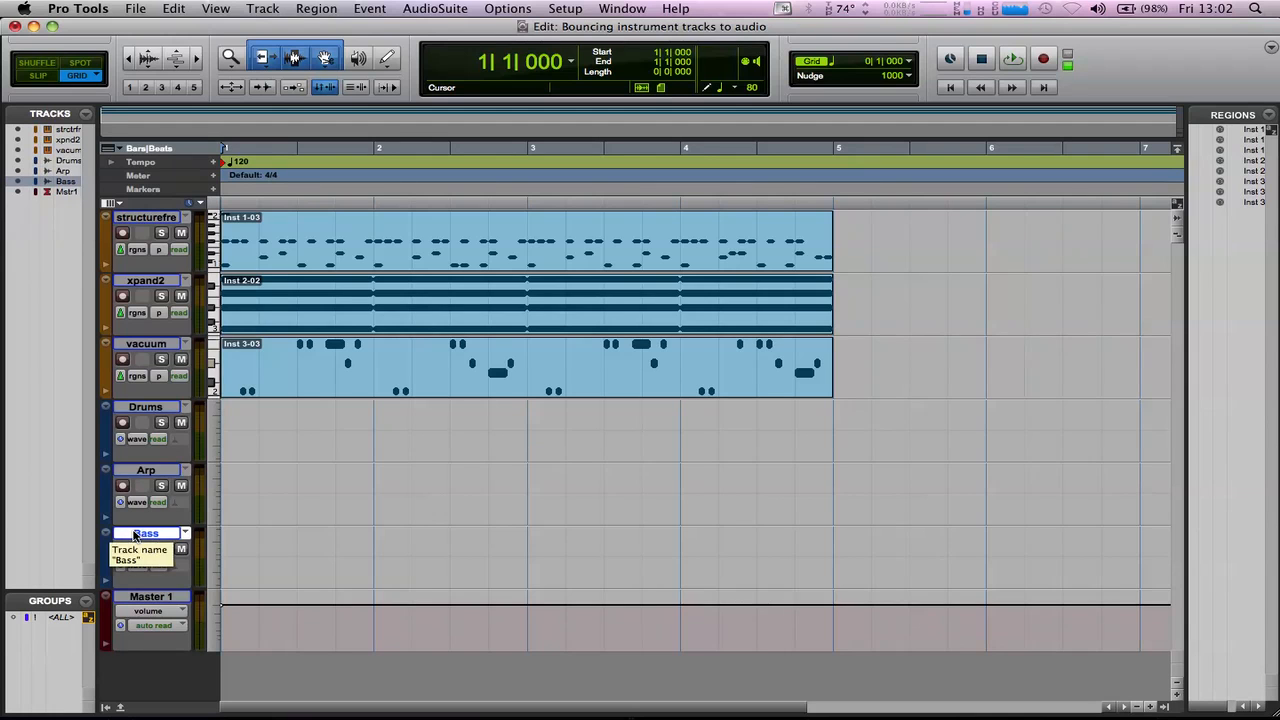
- Switch to the Mix window and turn off Narrow Mix to show full-width channel strips
key("super+equal")
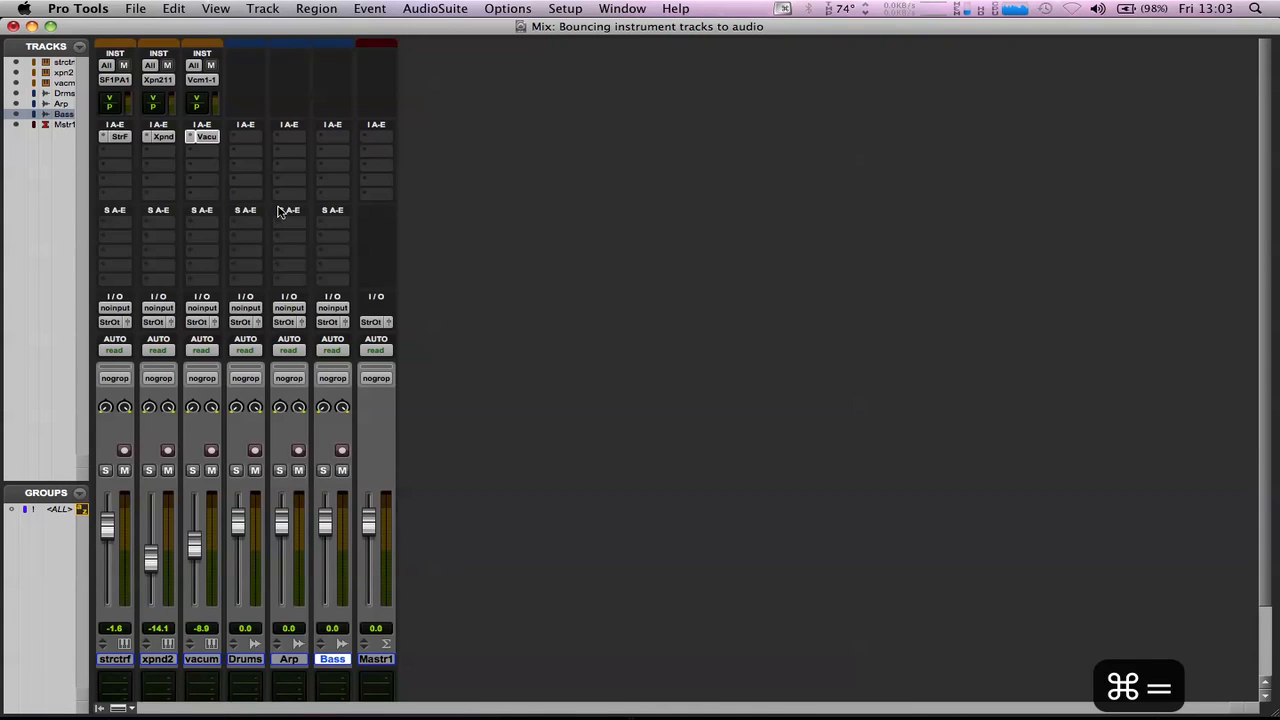
left_click(220, 8)
left_click(247, 43)
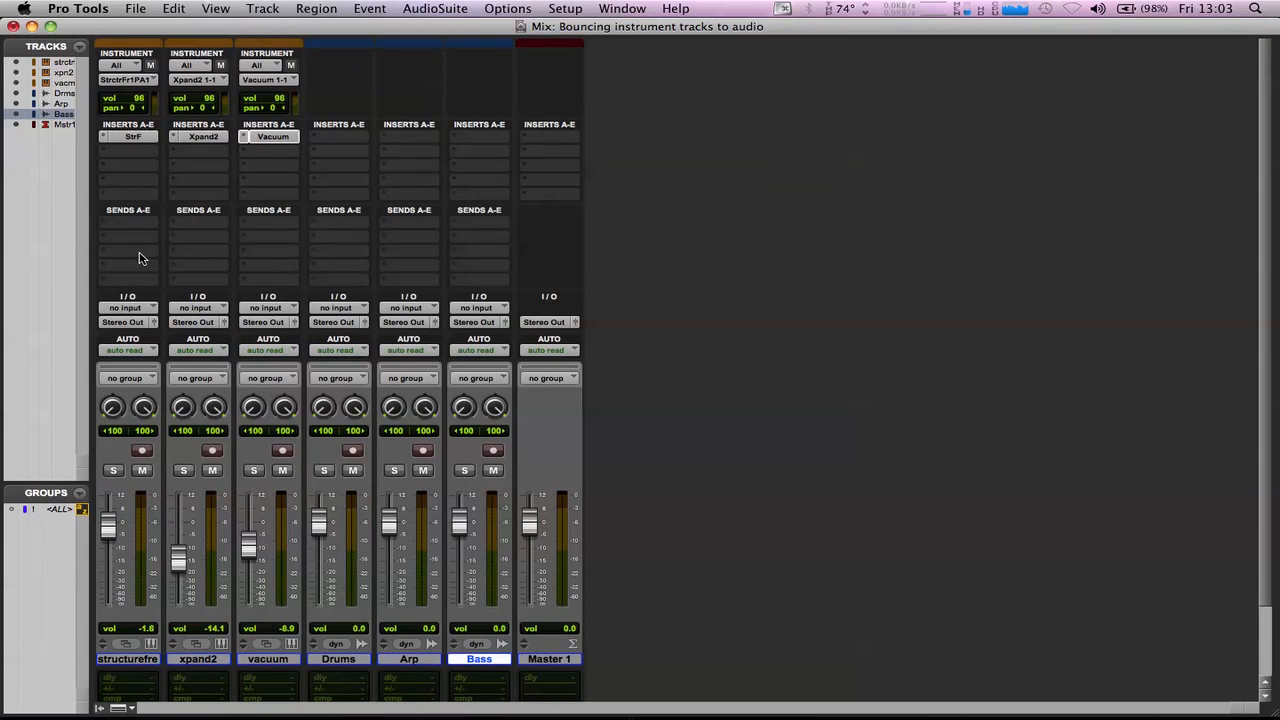
left_click(153, 660)
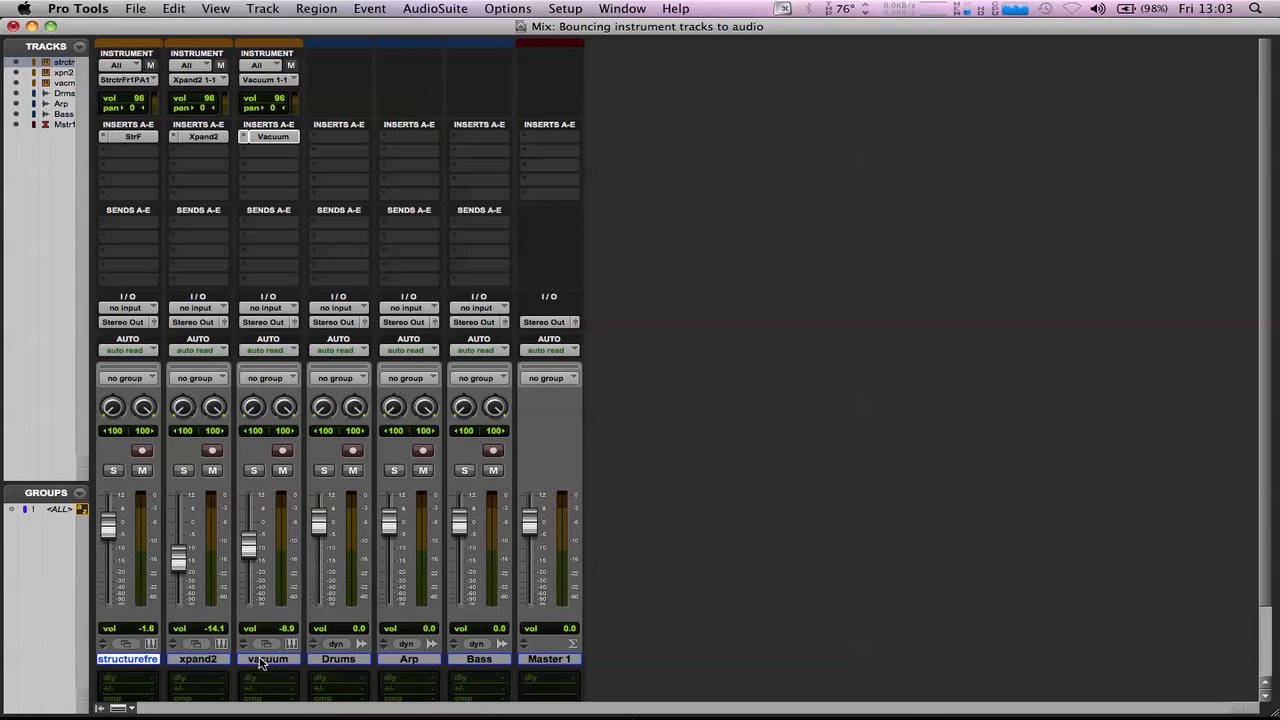
left_click(261, 662, "shift")
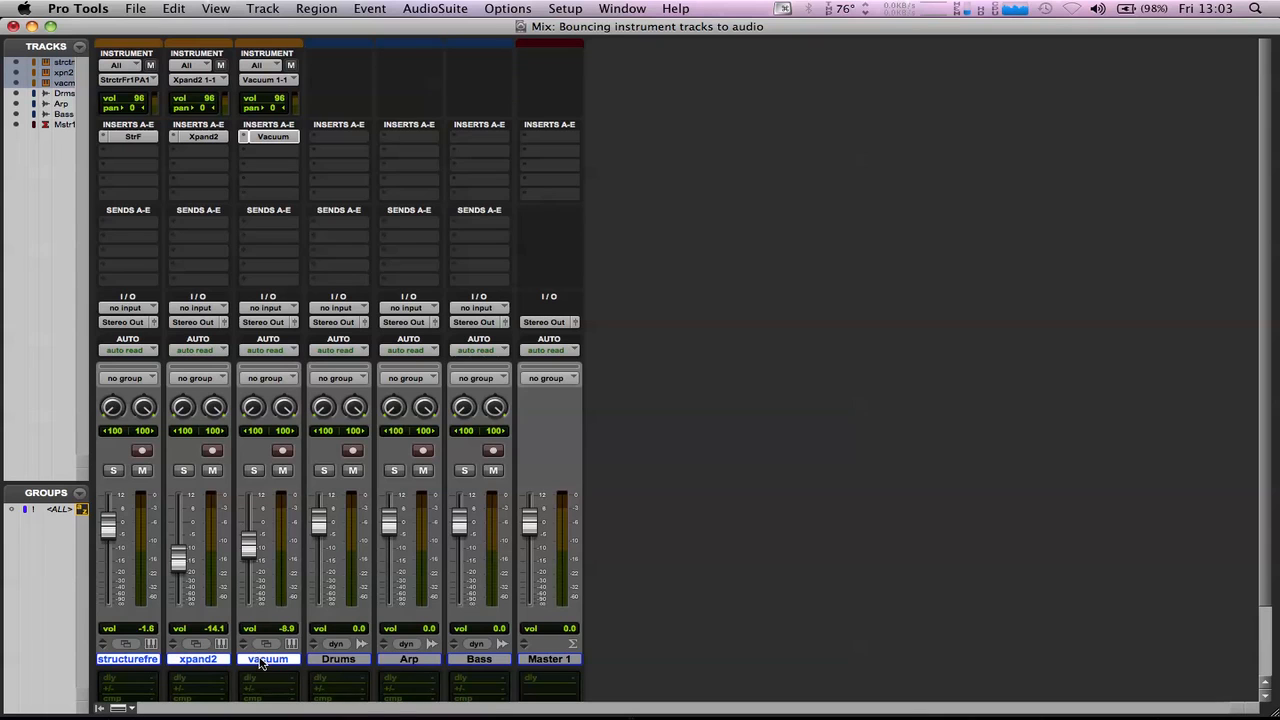
left_click(150, 662, "super")
left_click(150, 660)
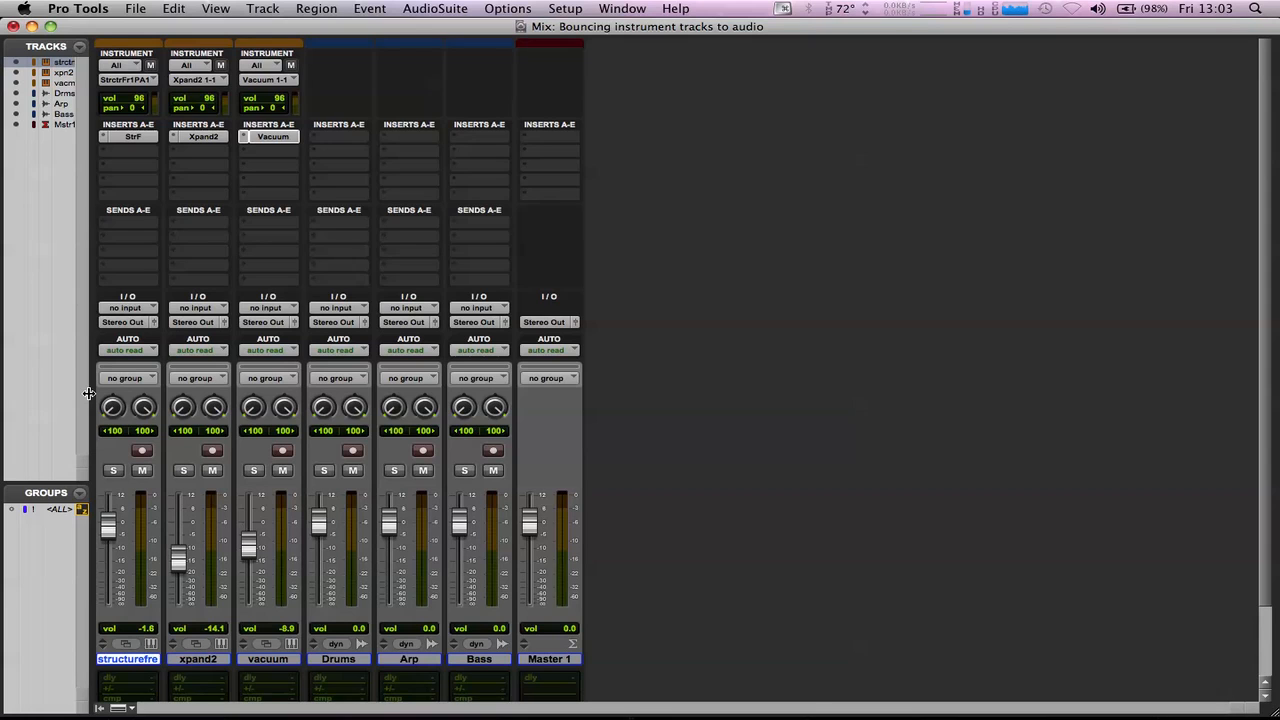
- Route the instrument track outputs to stereo buses: structurefre to Bus 1-2, xpand2 to Bus 3-4, and vacuum to Bus 5-6
left_click(117, 322)
mouse_move(117, 337)
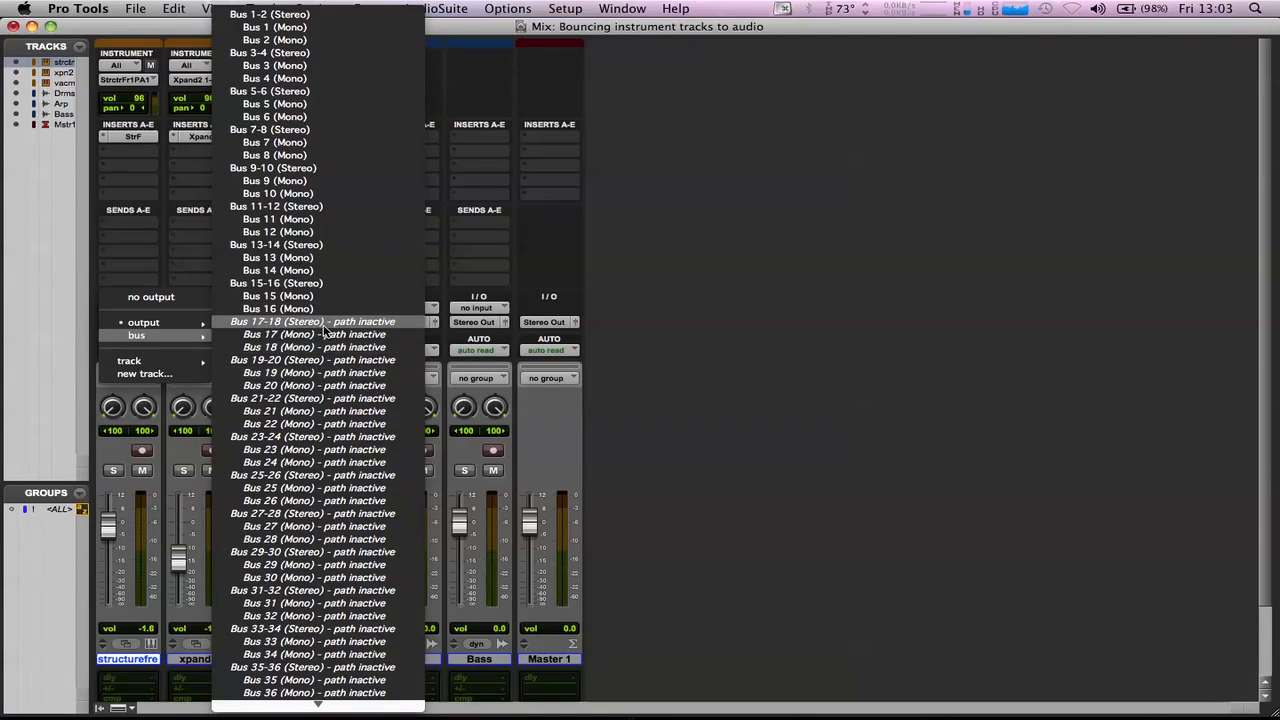
left_click(328, 18)
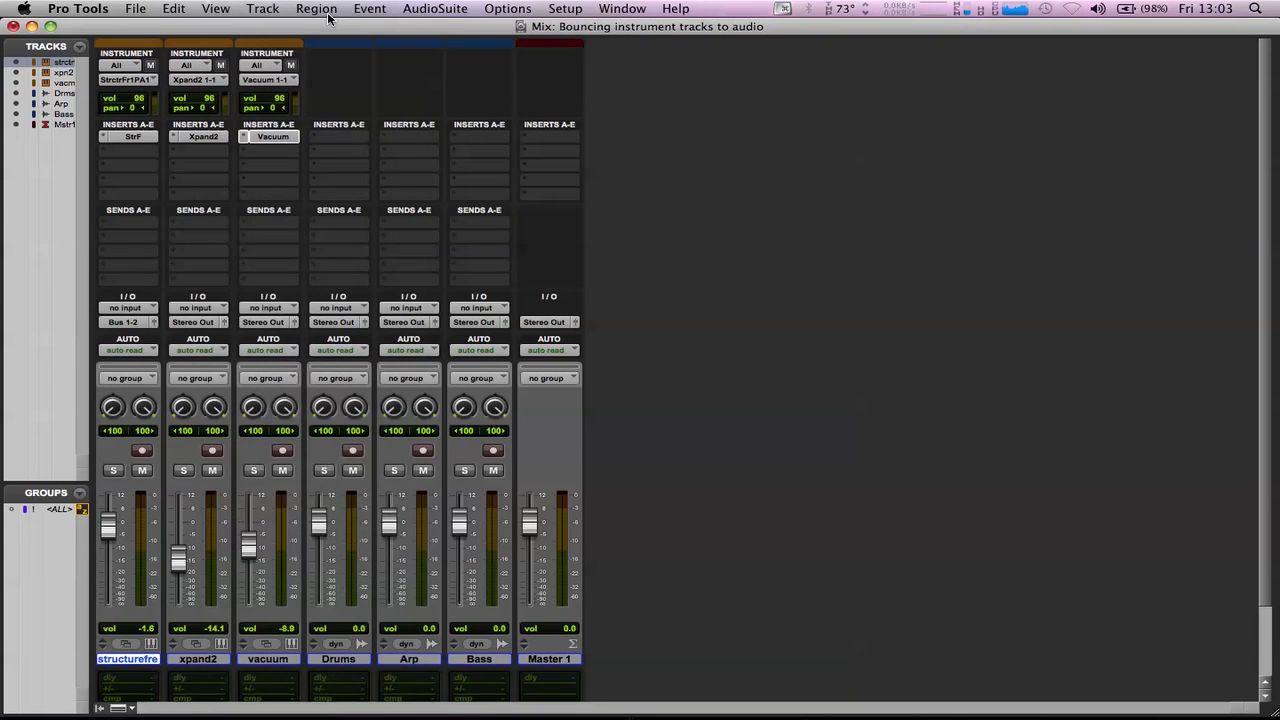
left_click(198, 322)
mouse_move(206, 335)
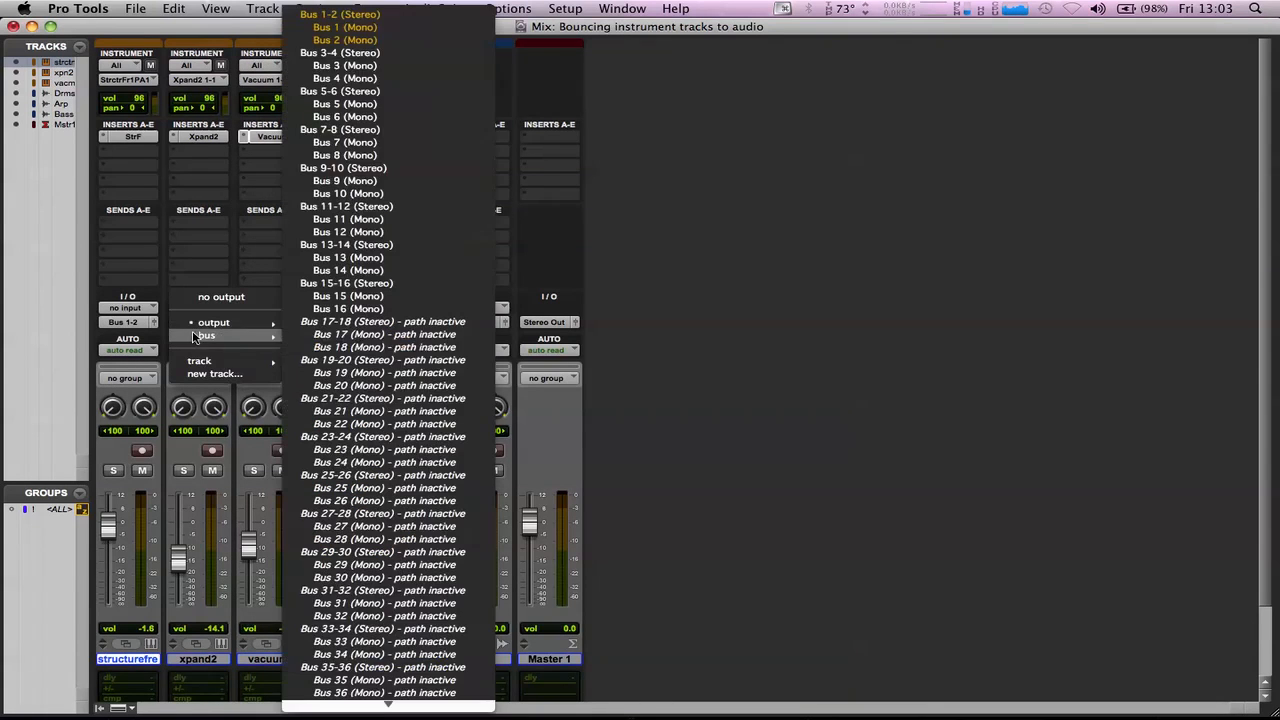
left_click(336, 53)
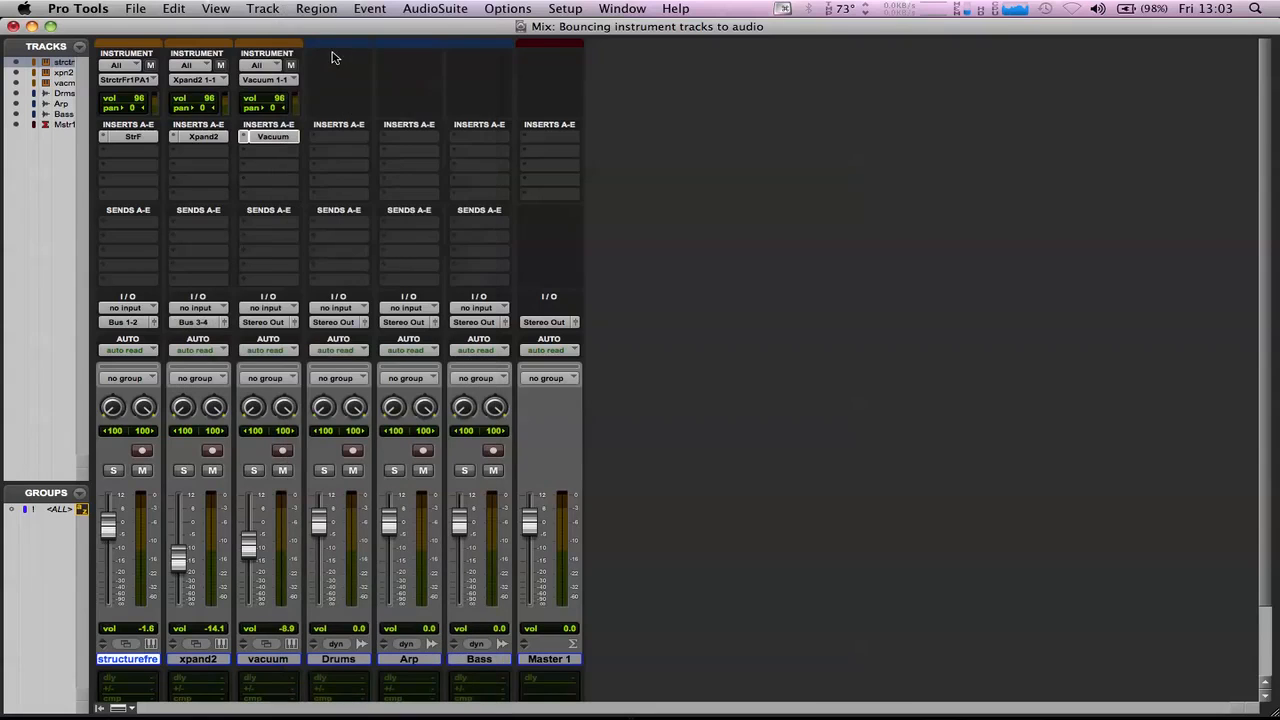
left_click(266, 322)
mouse_move(274, 337)
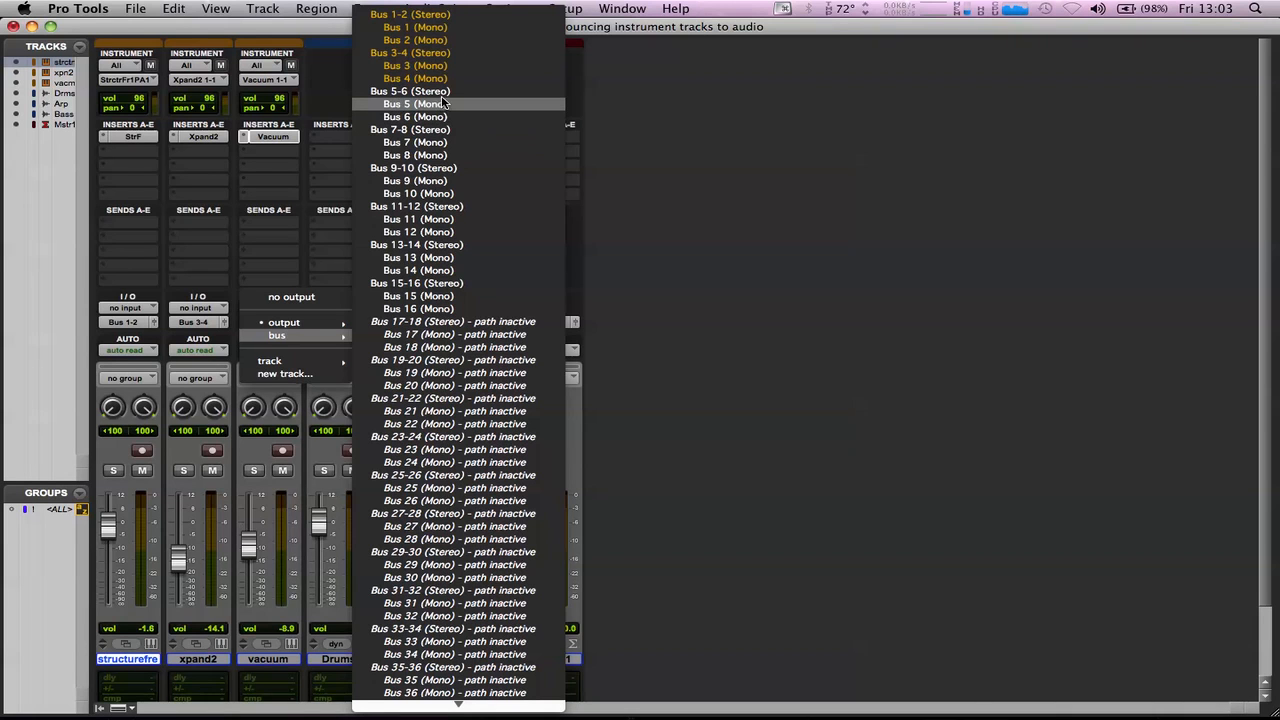
left_click(443, 91)
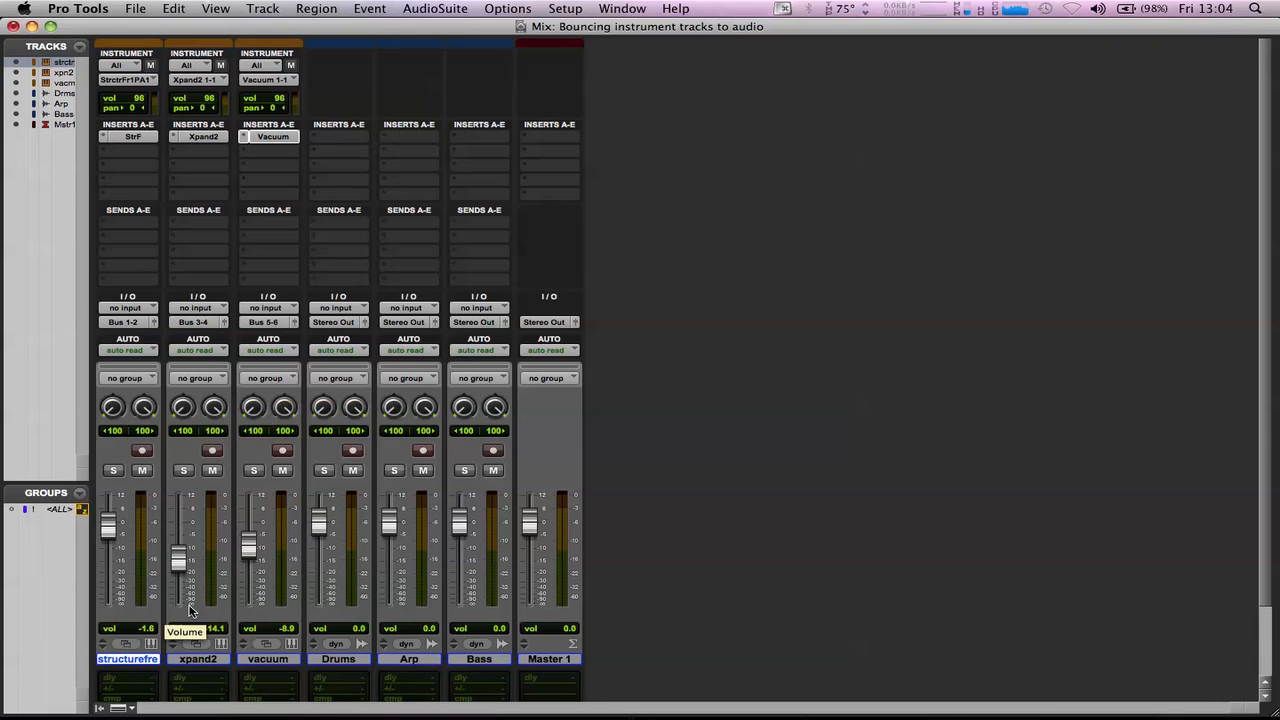
- Set the audio track inputs to stereo buses: Drums to Bus 1-2, Arp to Bus 3-4, and Bass to Bus 5-6
left_click(357, 661)
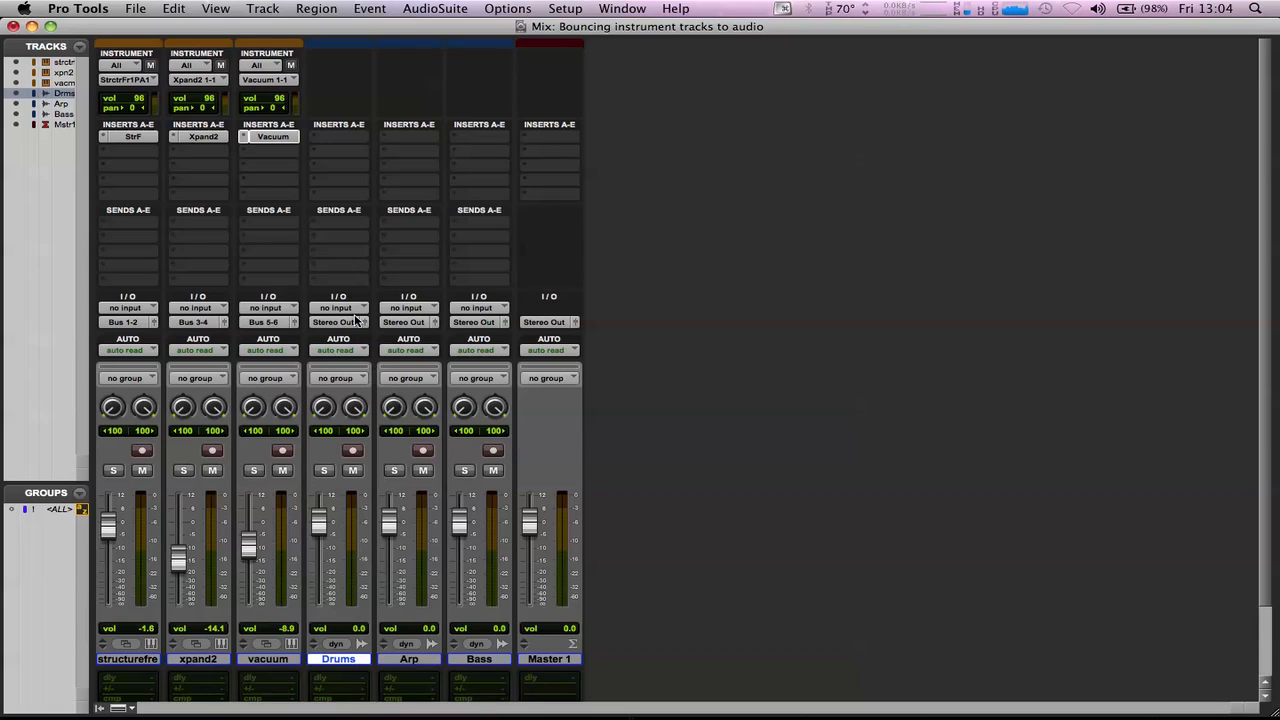
left_click(352, 310)
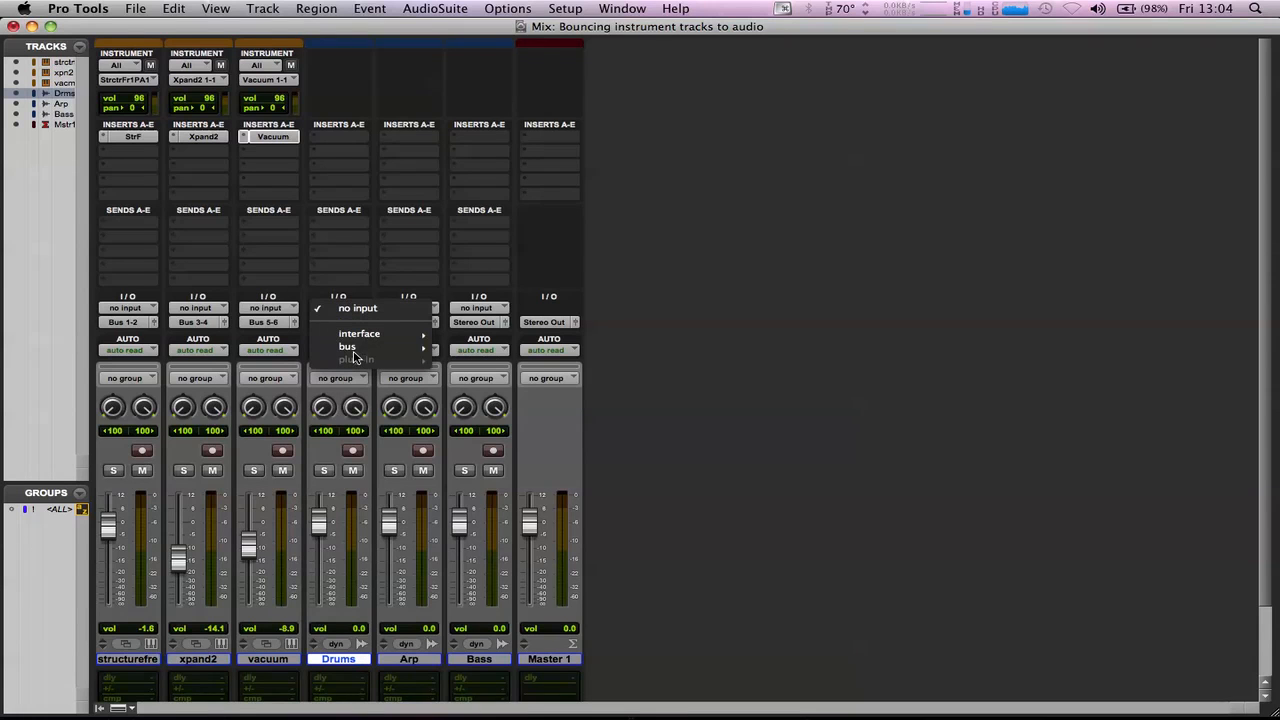
mouse_move(356, 349)
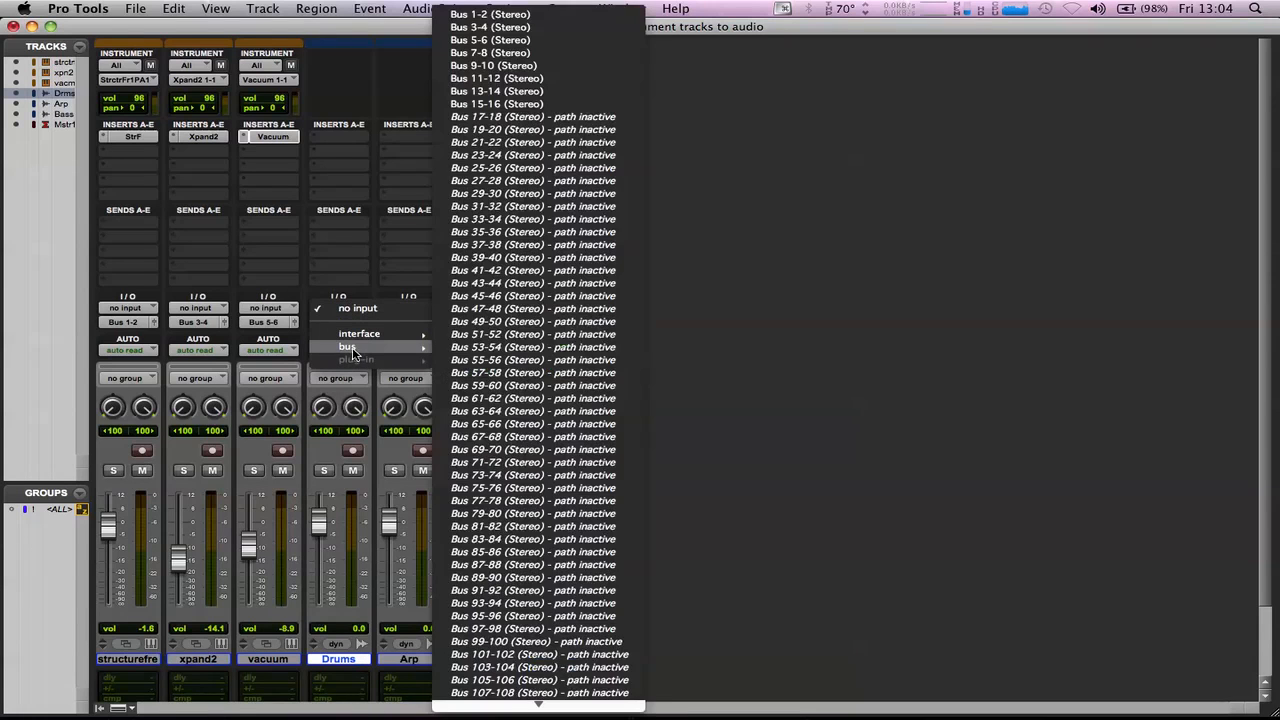
left_click(501, 15)
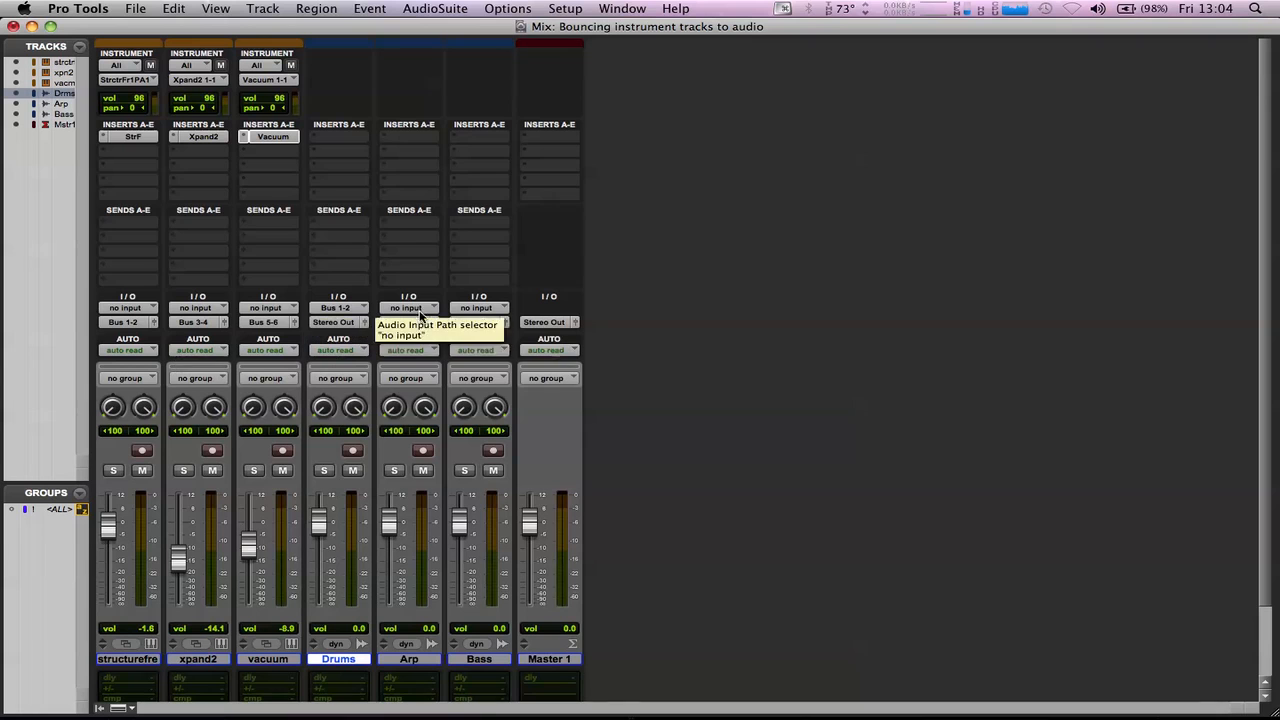
left_click(418, 310)
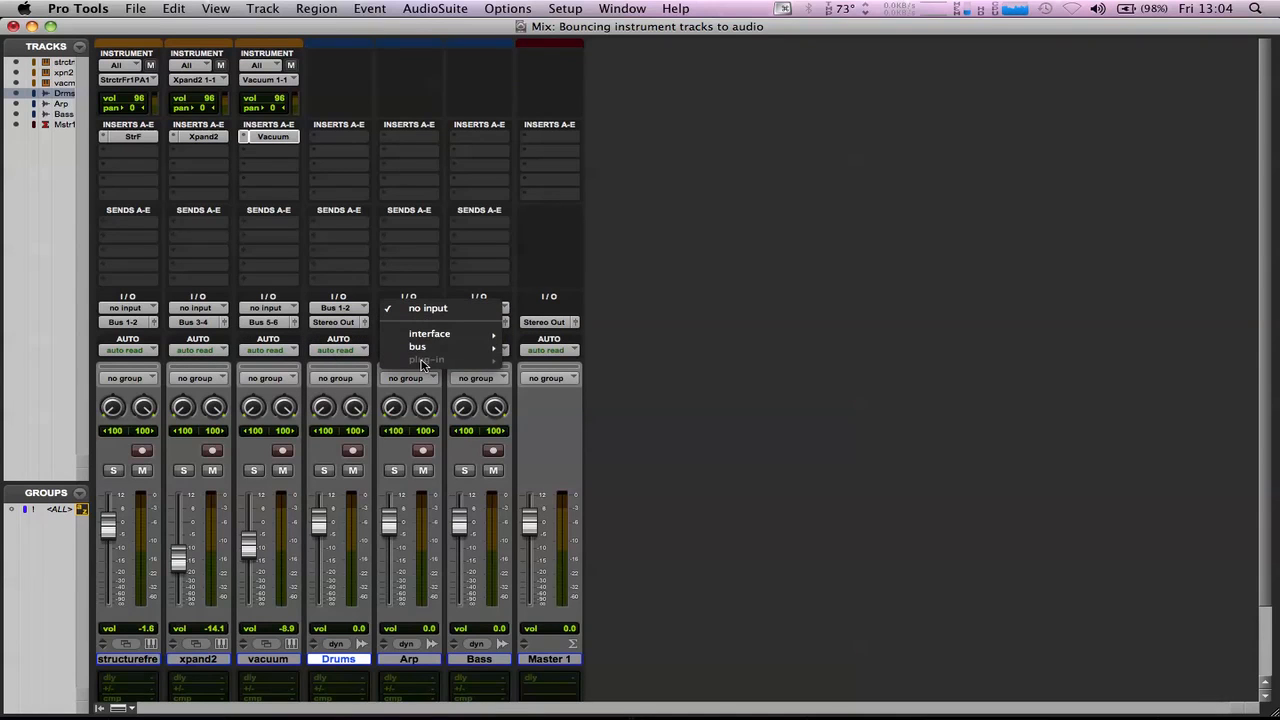
mouse_move(421, 347)
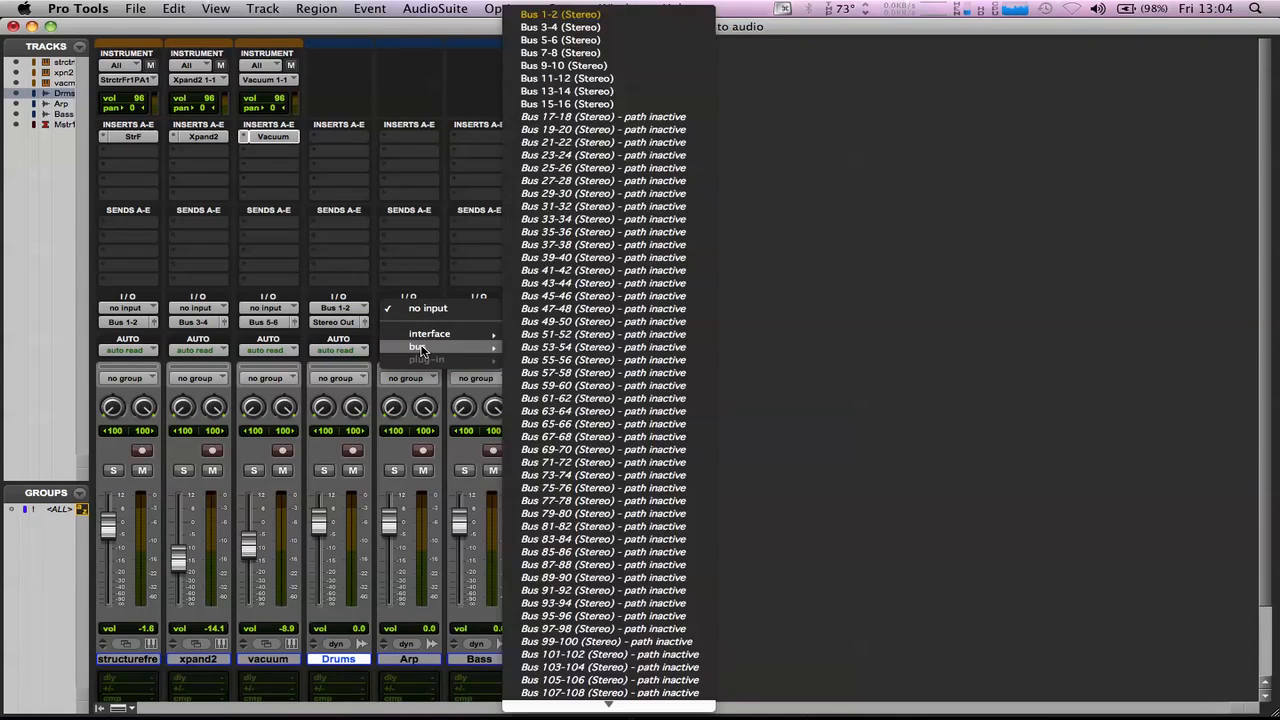
left_click(555, 28)
left_click(466, 312)
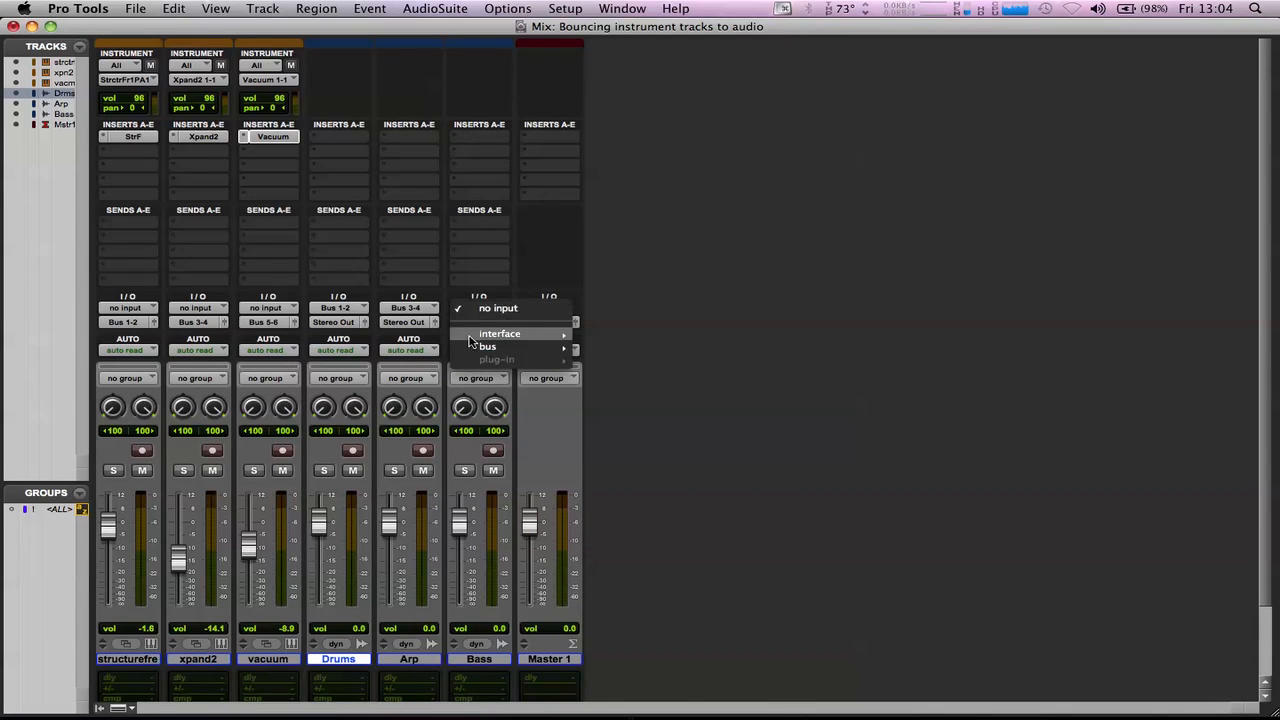
mouse_move(475, 347)
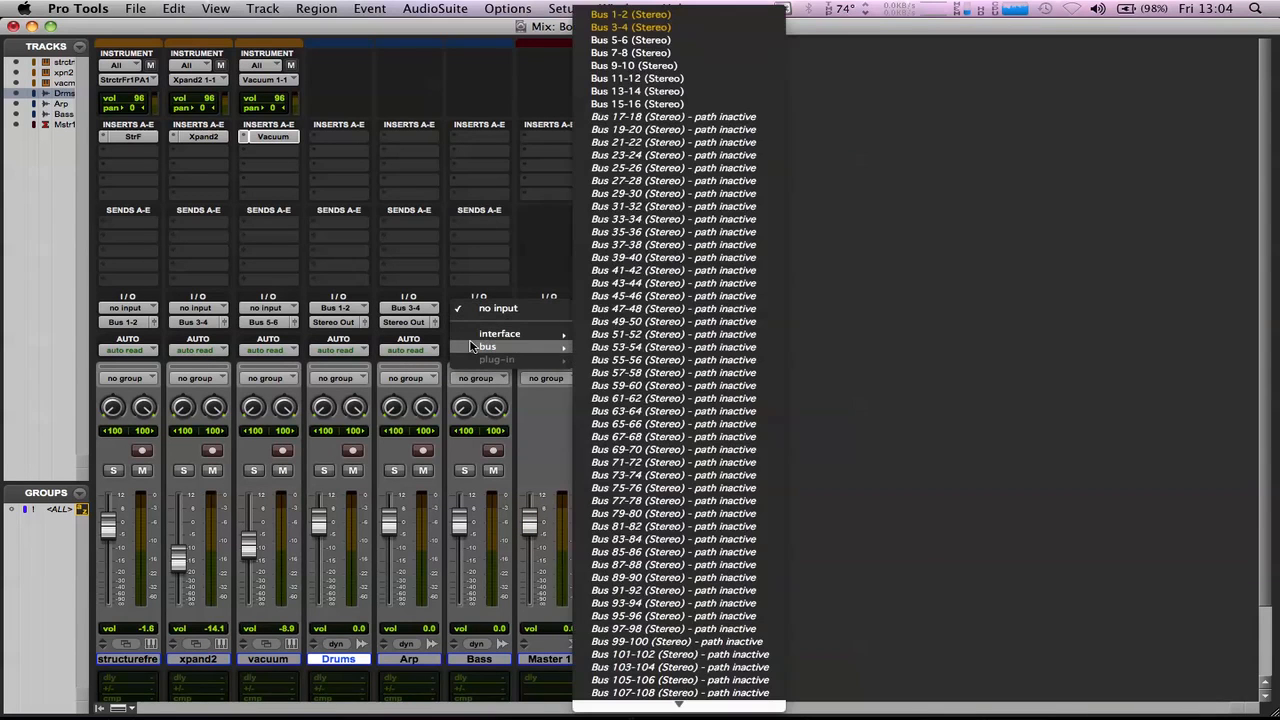
left_click(646, 43)
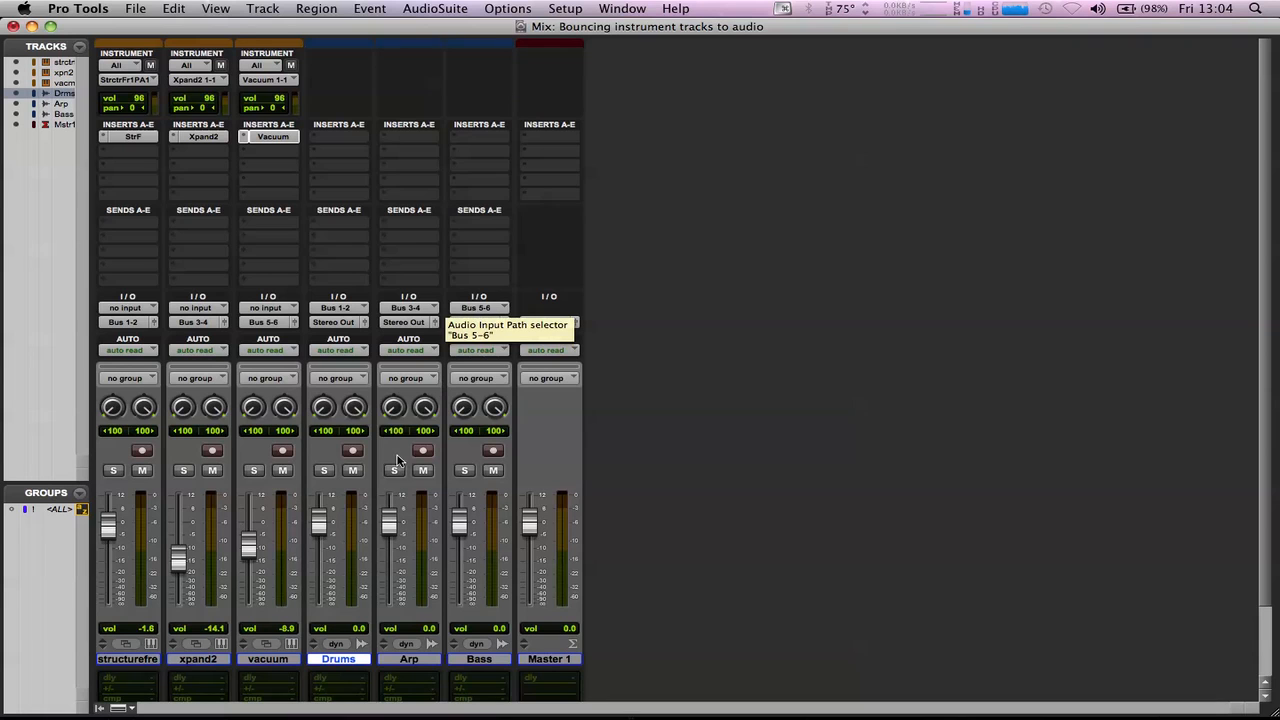
- Record-enable the Drums, Arp and Bass audio tracks
left_click(352, 450)
left_click(421, 451)
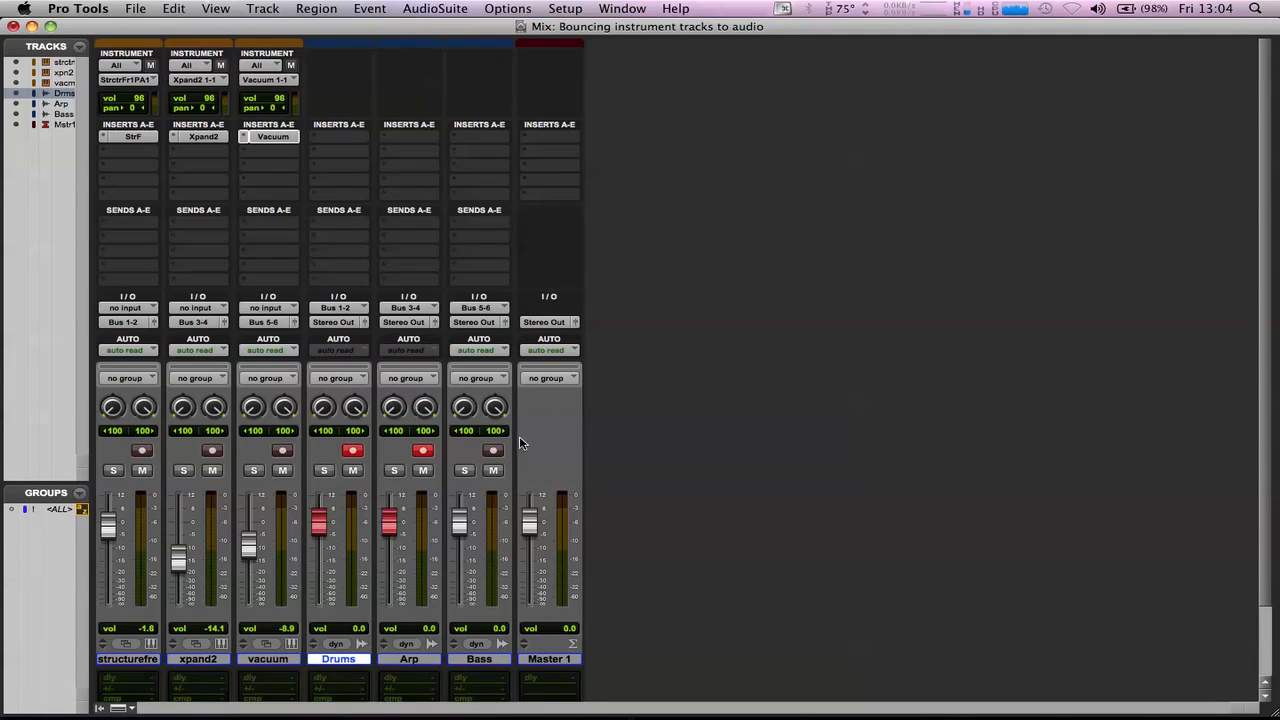
left_click(494, 451)
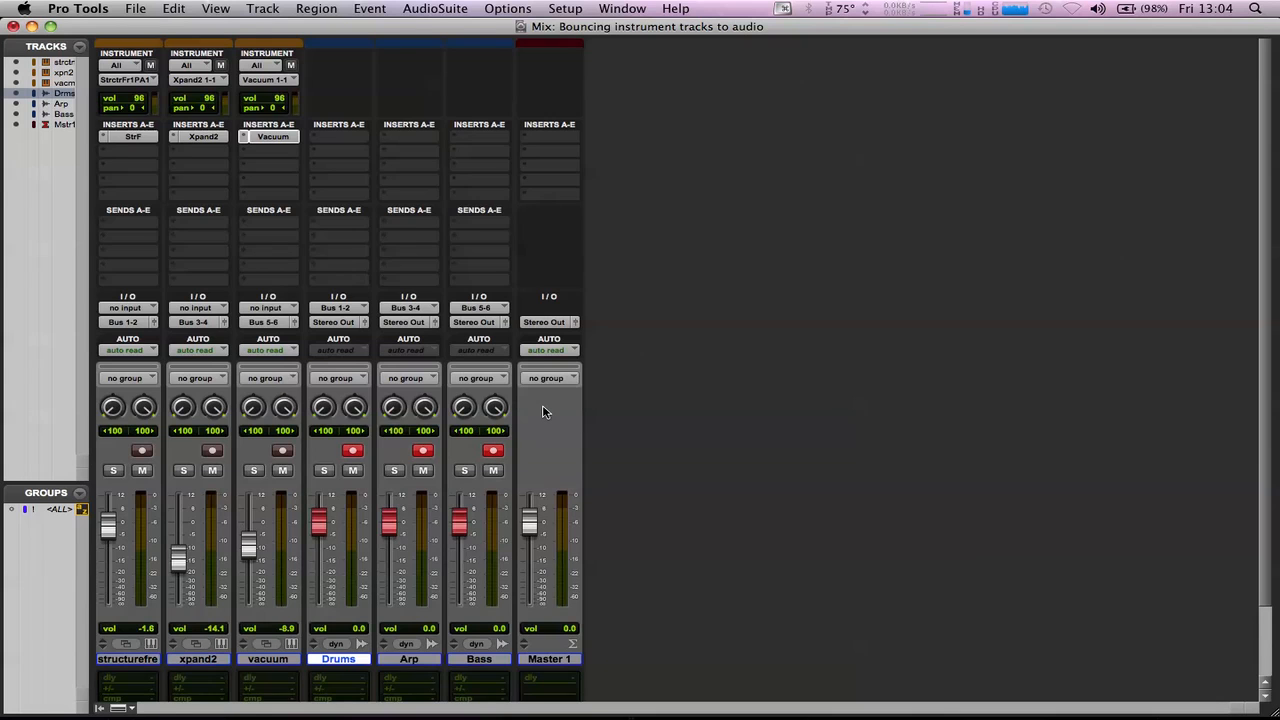
- In the Edit window, record the instruments onto the armed audio tracks from the session start, stopping around bar 8
key("super+equal")
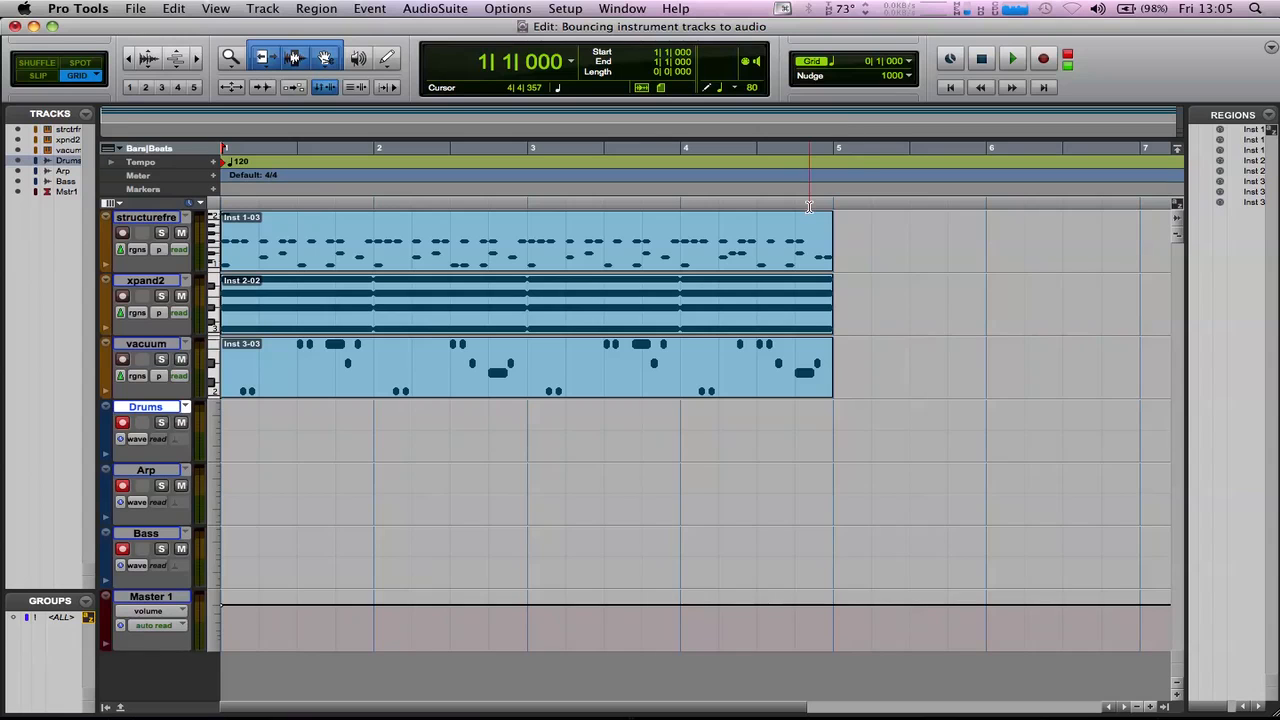
key("Return")
key("Return")
left_click(1043, 59)
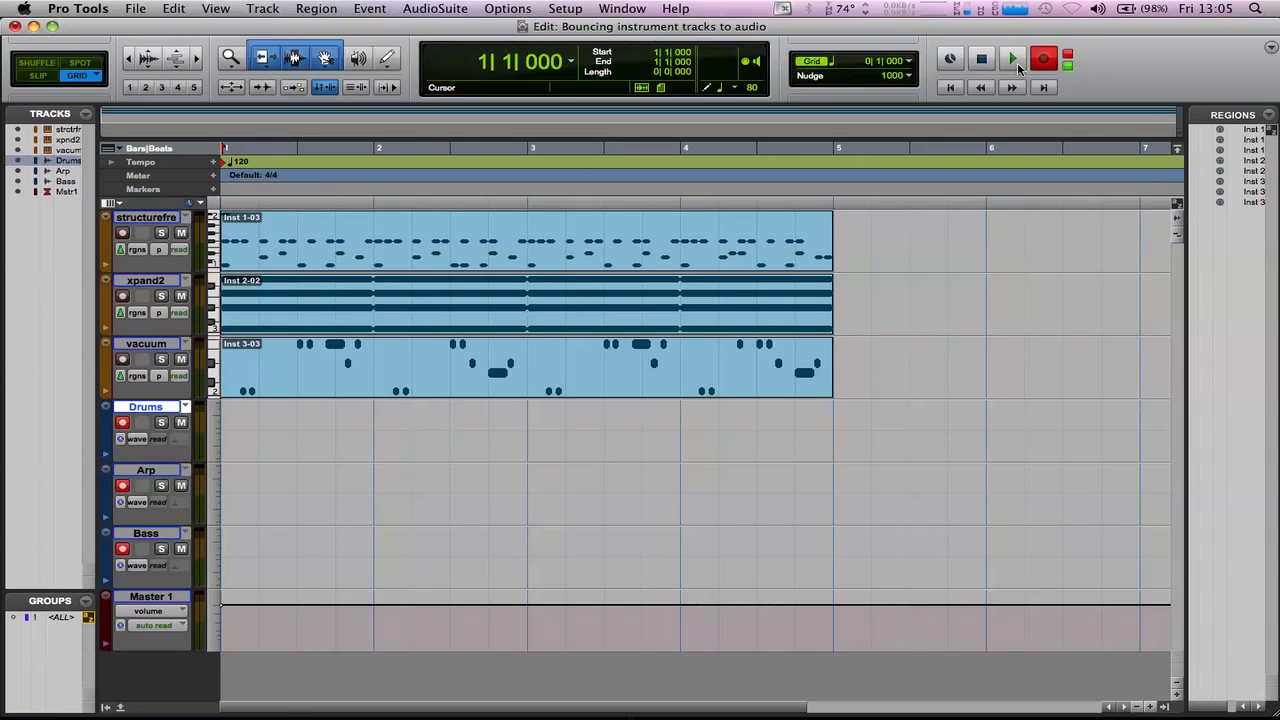
left_click(1010, 62)
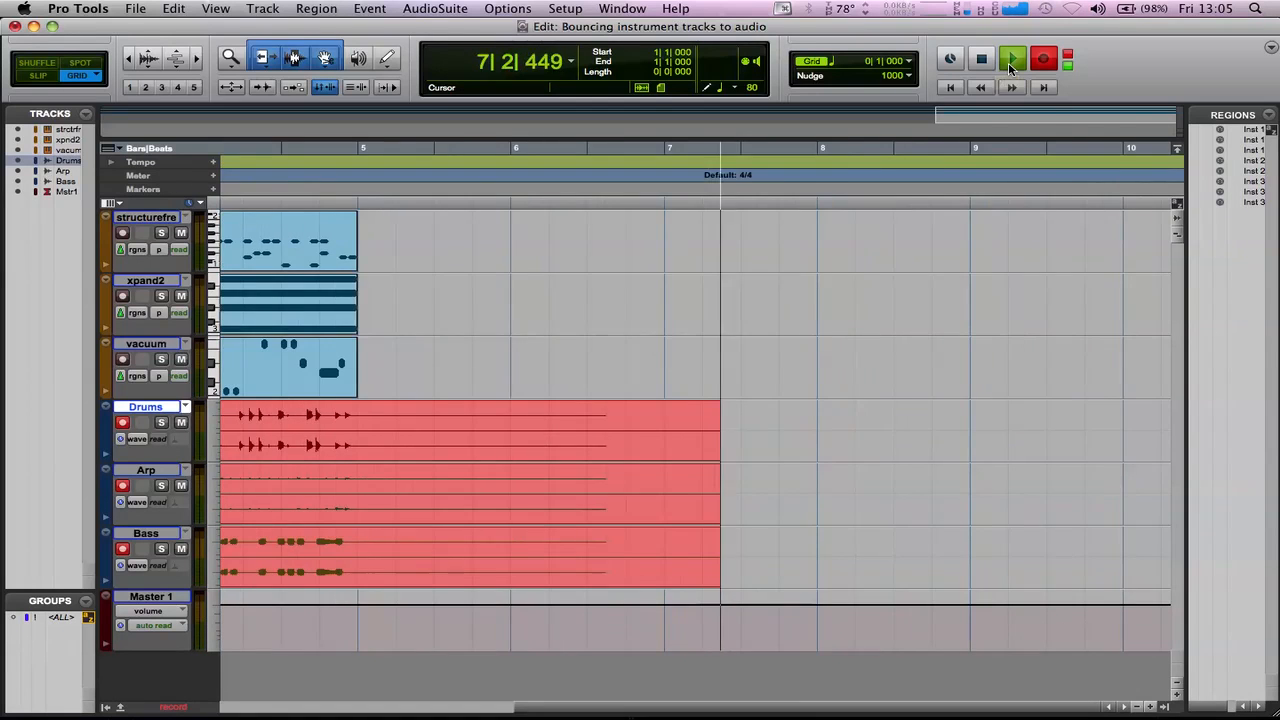
key("space")
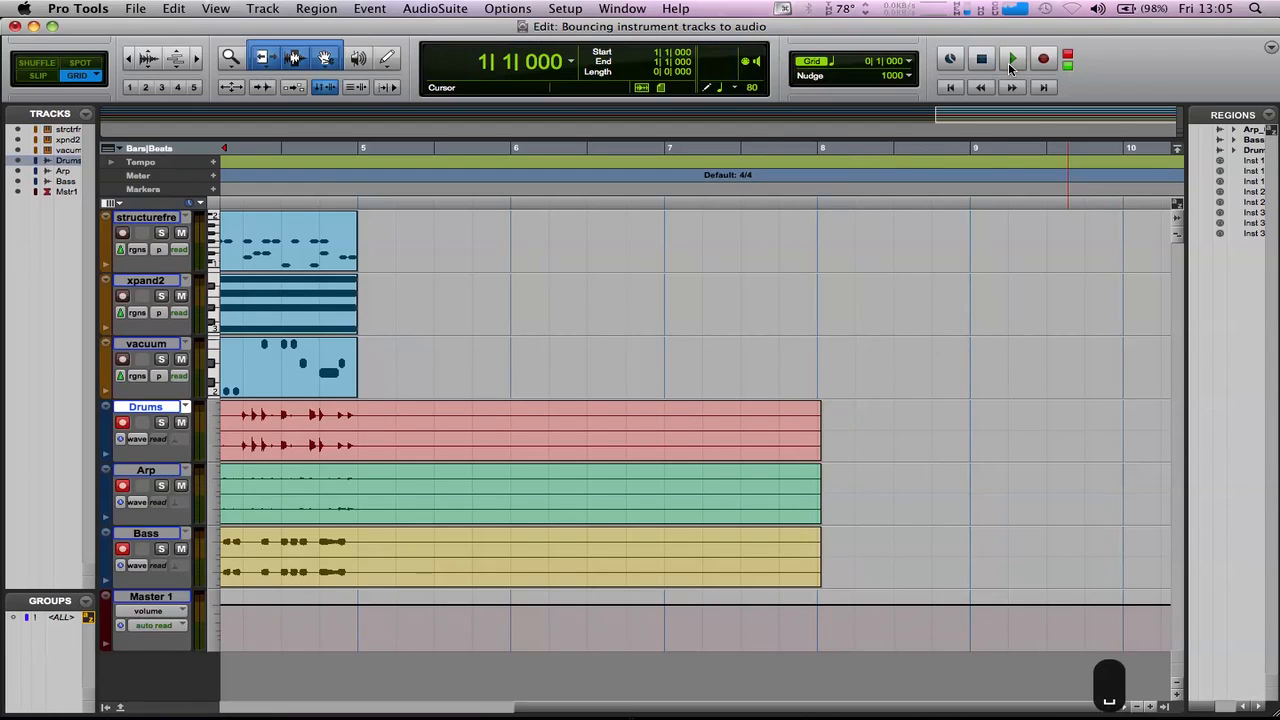
- Play the end of the arrangement from 4|3|000 past bar 5 to hear the tails
left_click(286, 186)
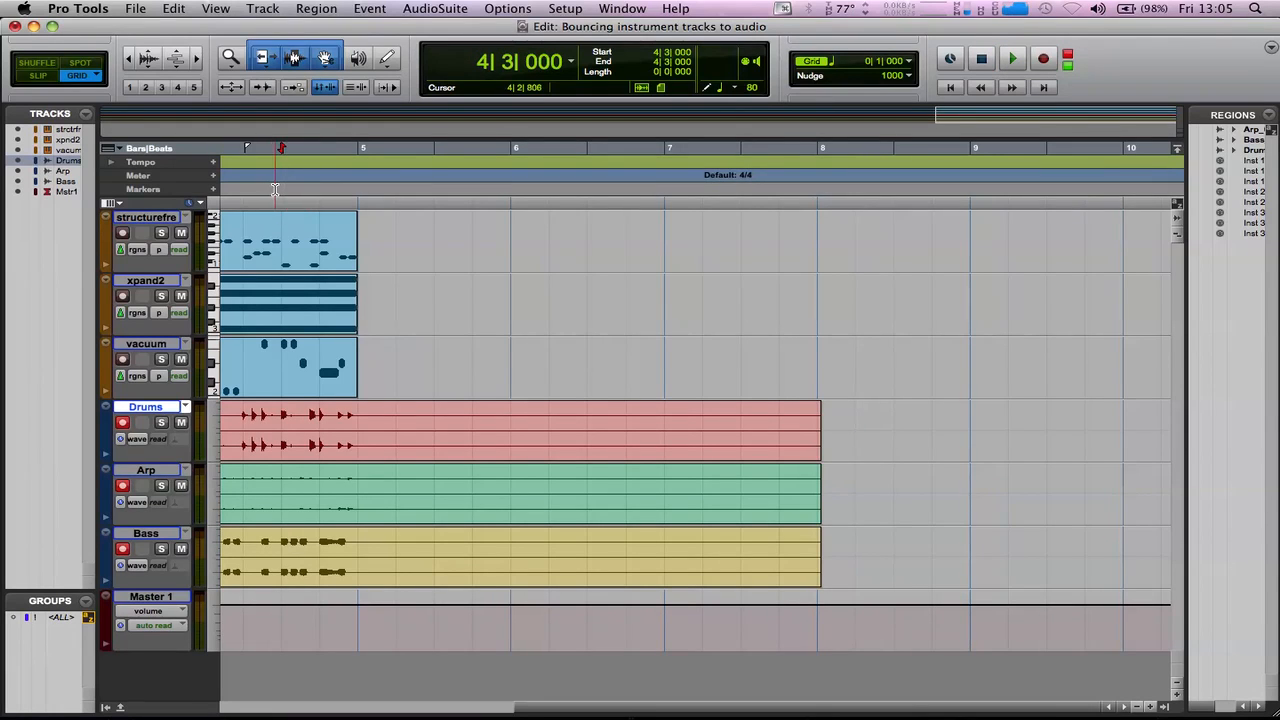
key("space")
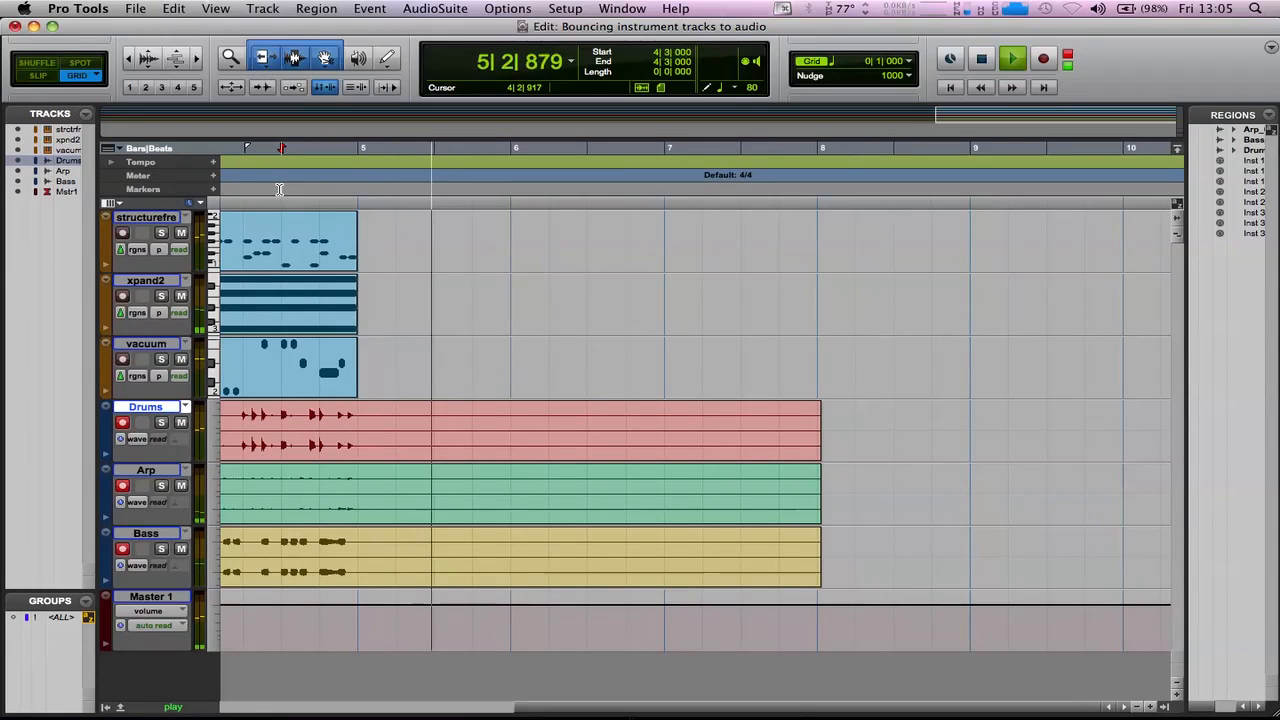
key("space")
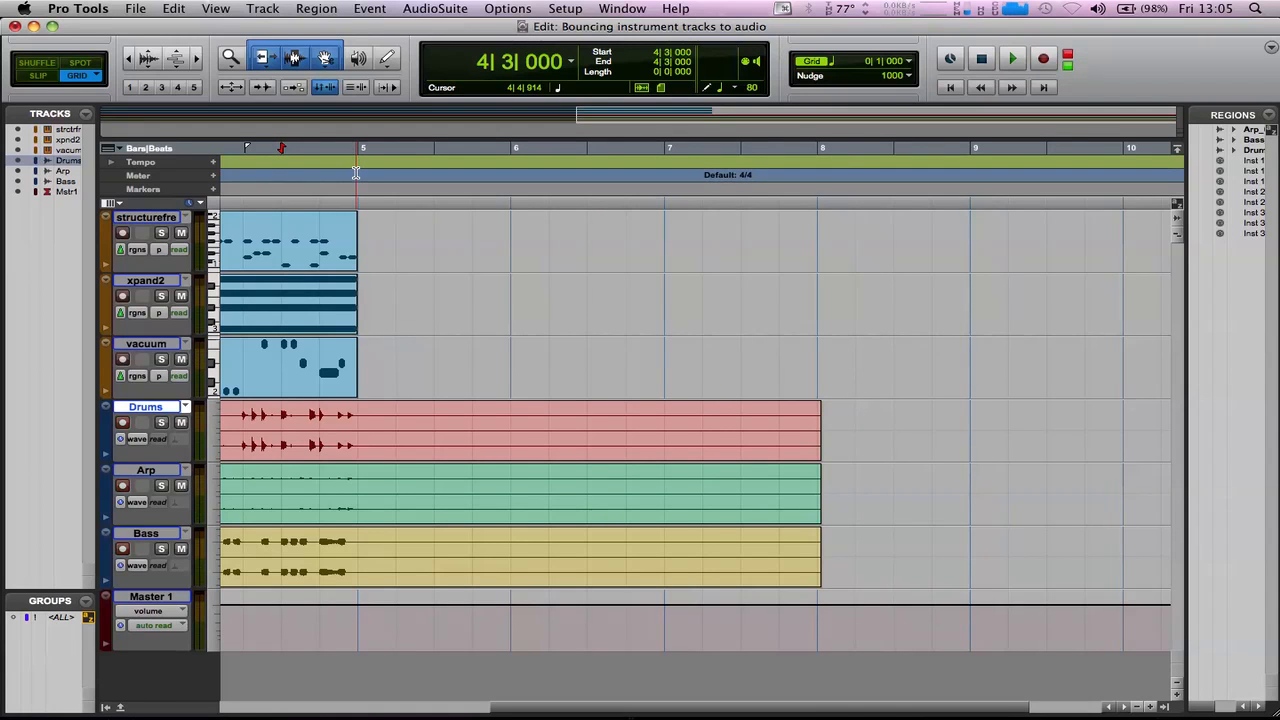
- Show the full length of the recorded regions and place the cursor at bar 5 on the Drums track
key("super+bracketleft")
key("super+bracketleft")
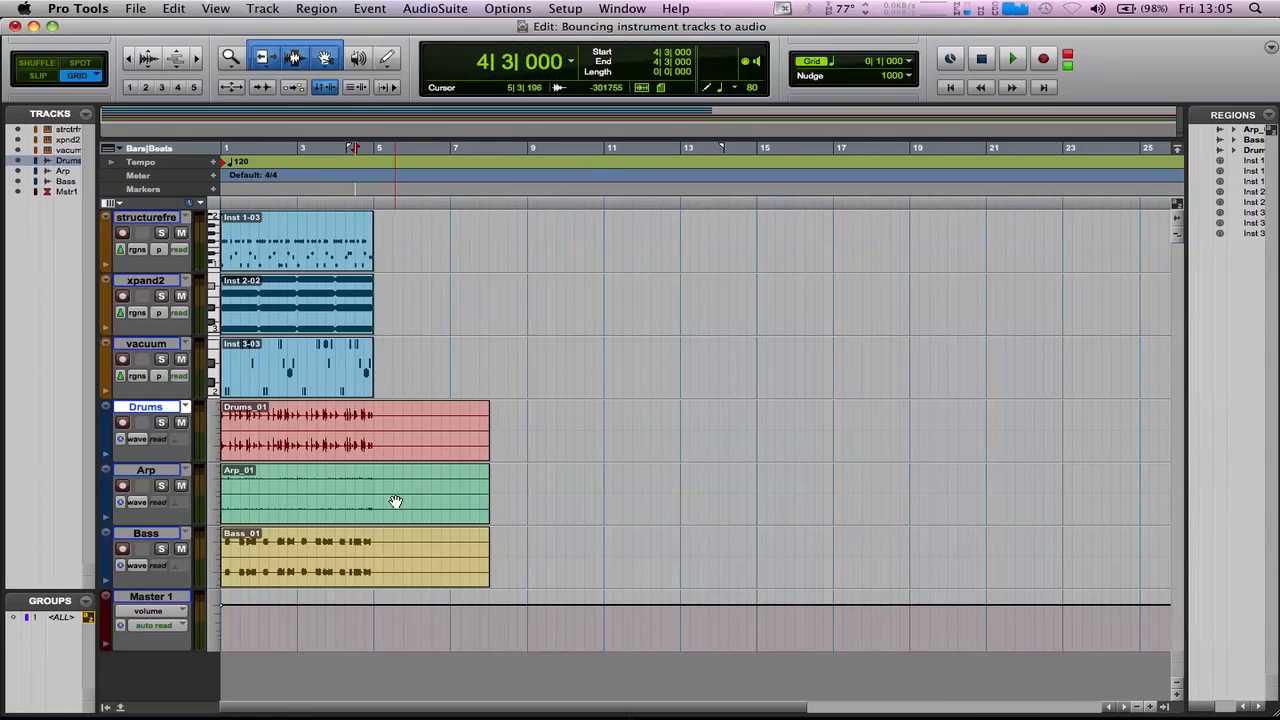
key("shift+r")
key("ctrl+bracketright")
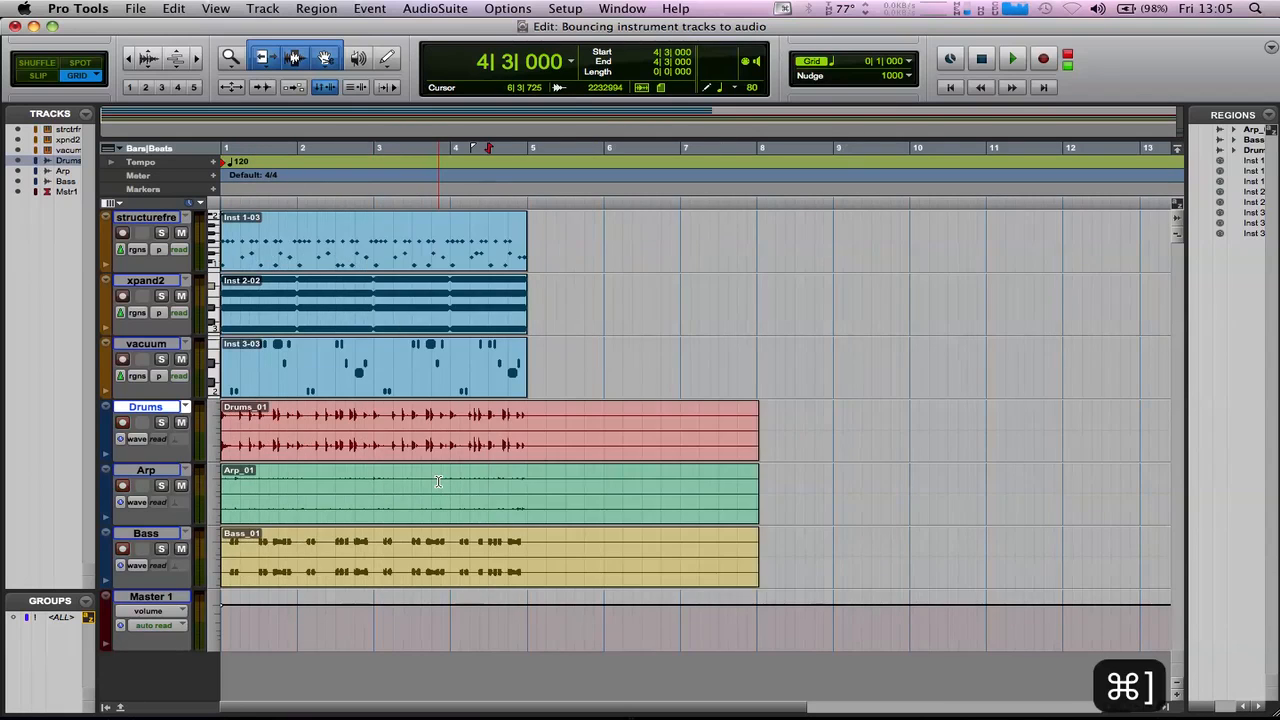
left_click(528, 416)
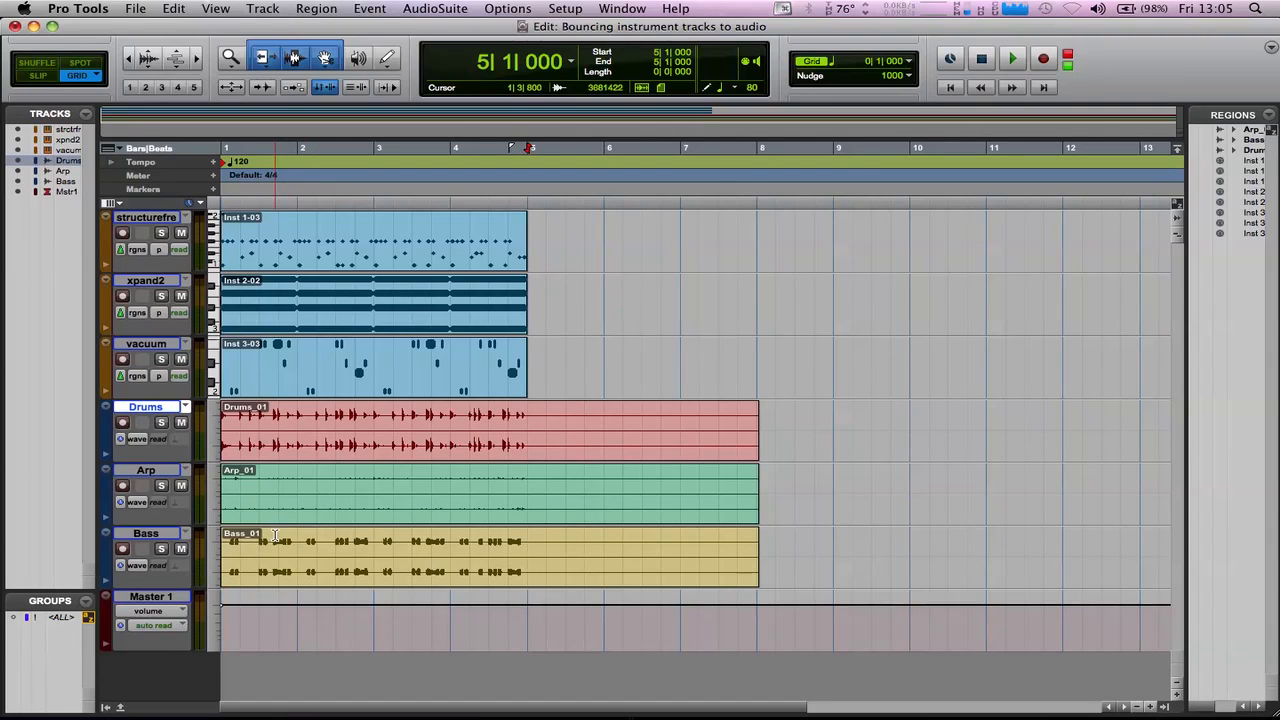
- Hide the structurefre, xpand2 and vacuum instrument tracks and make them inactive
left_click(145, 345)
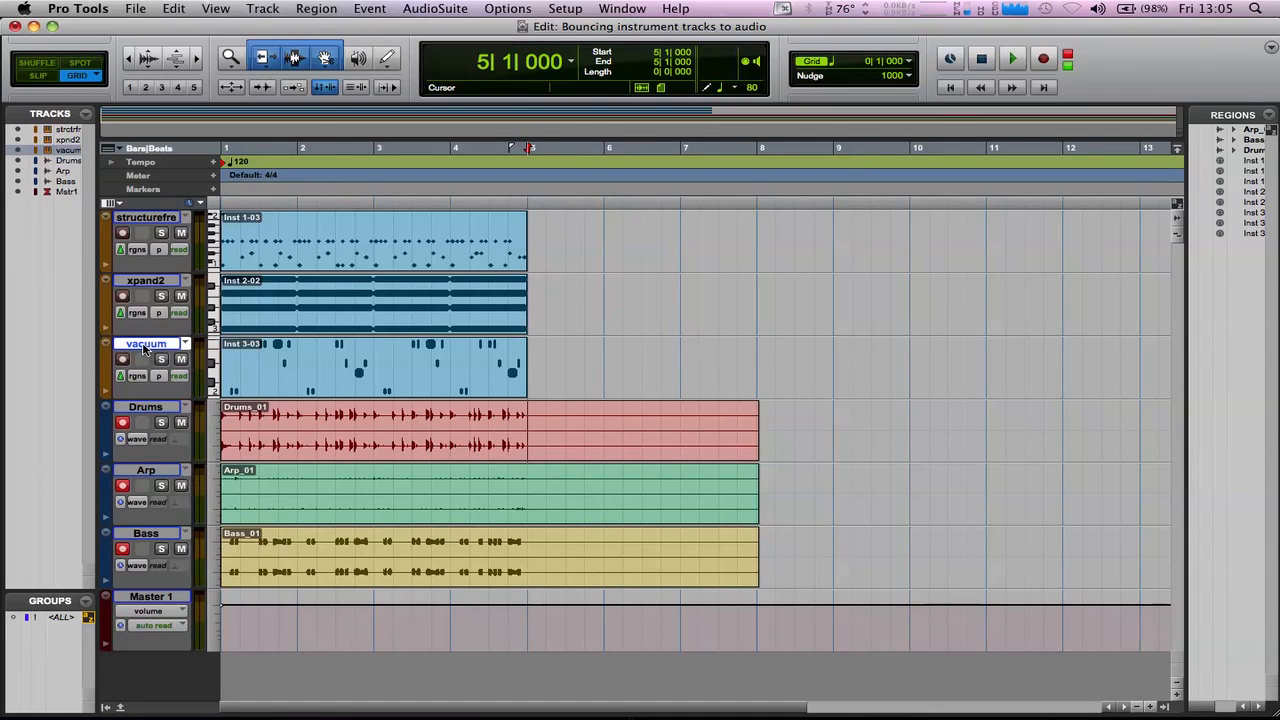
left_click(137, 222, "shift")
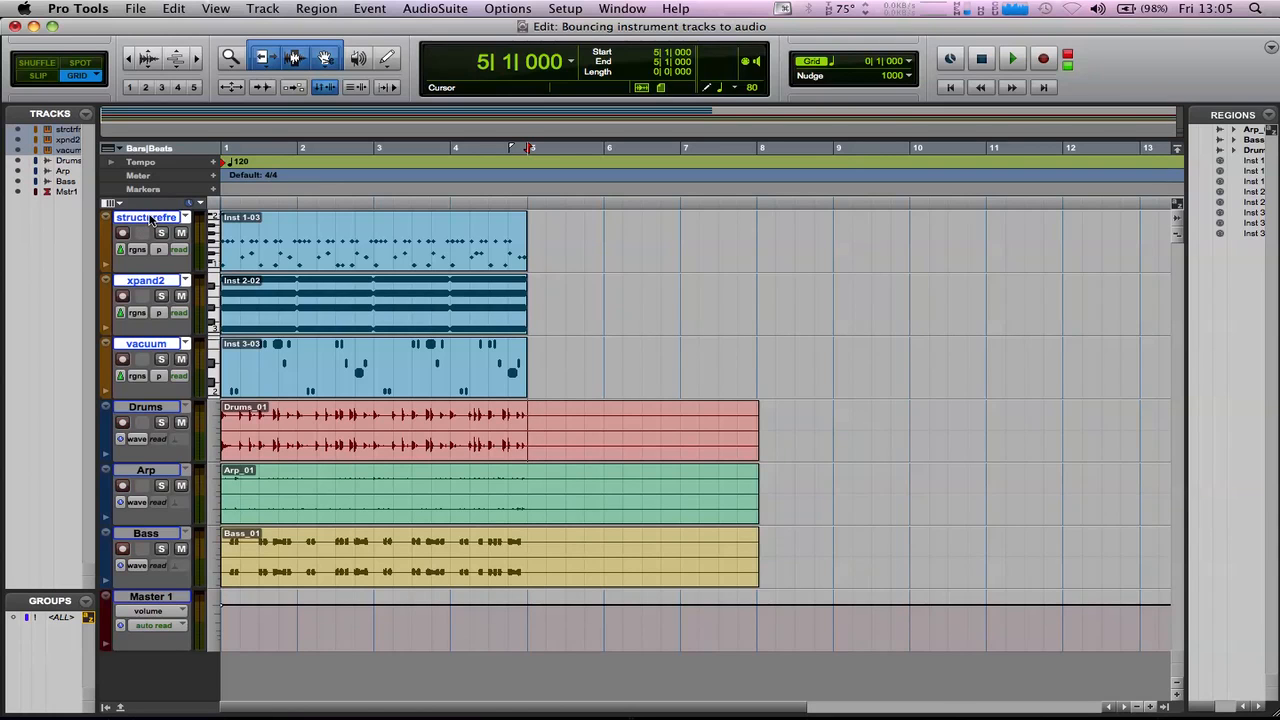
right_click(151, 219)
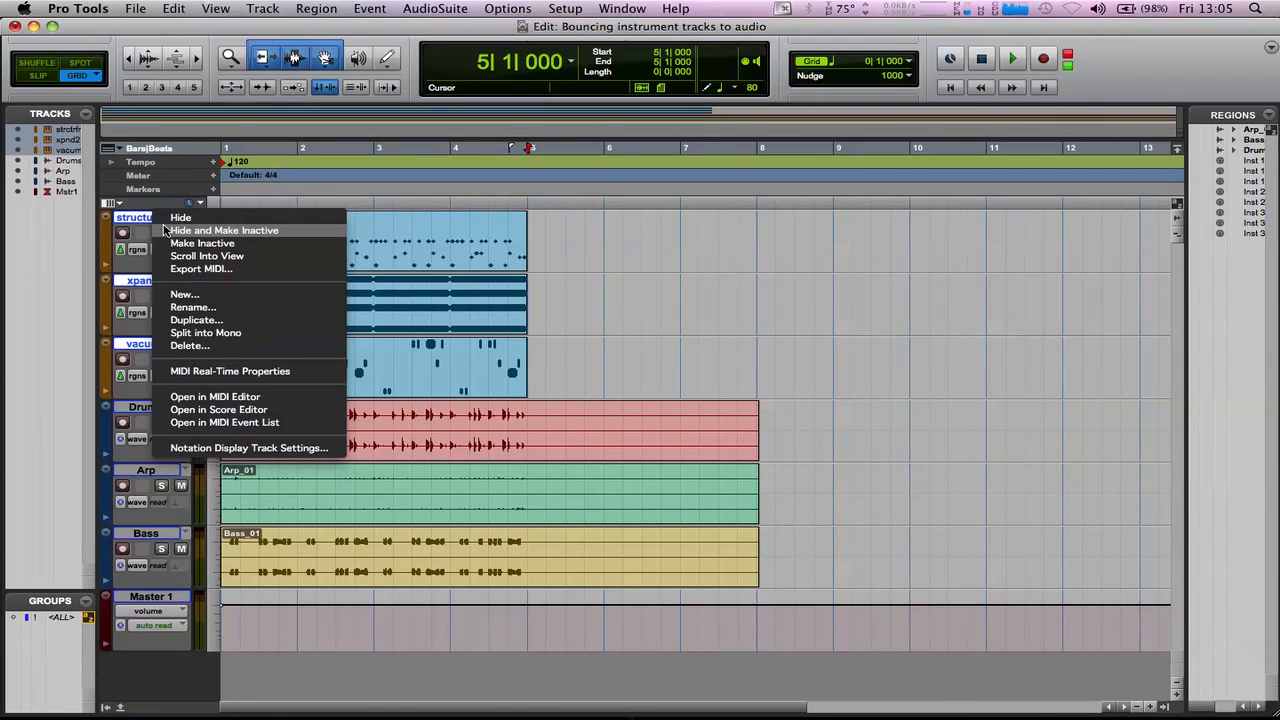
left_click(166, 231)
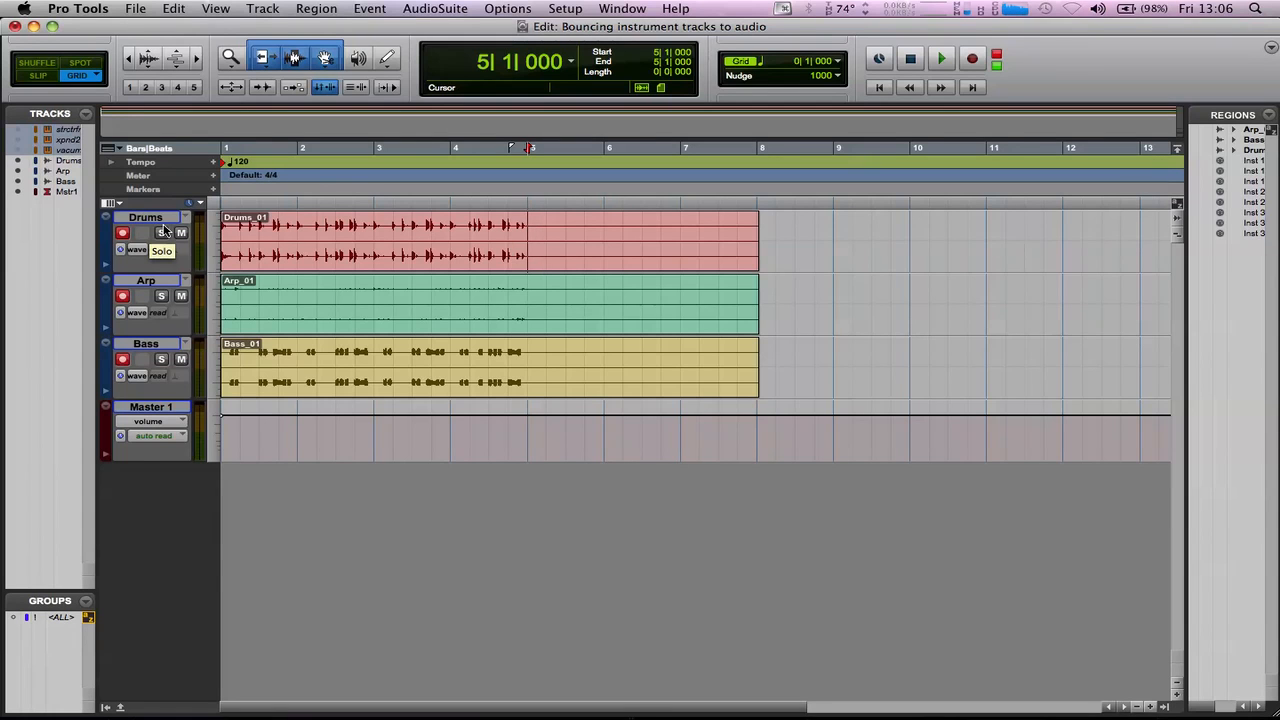
- Increase the height of the remaining tracks and return the cursor to the session start
left_click(212, 248)
left_click(240, 314)
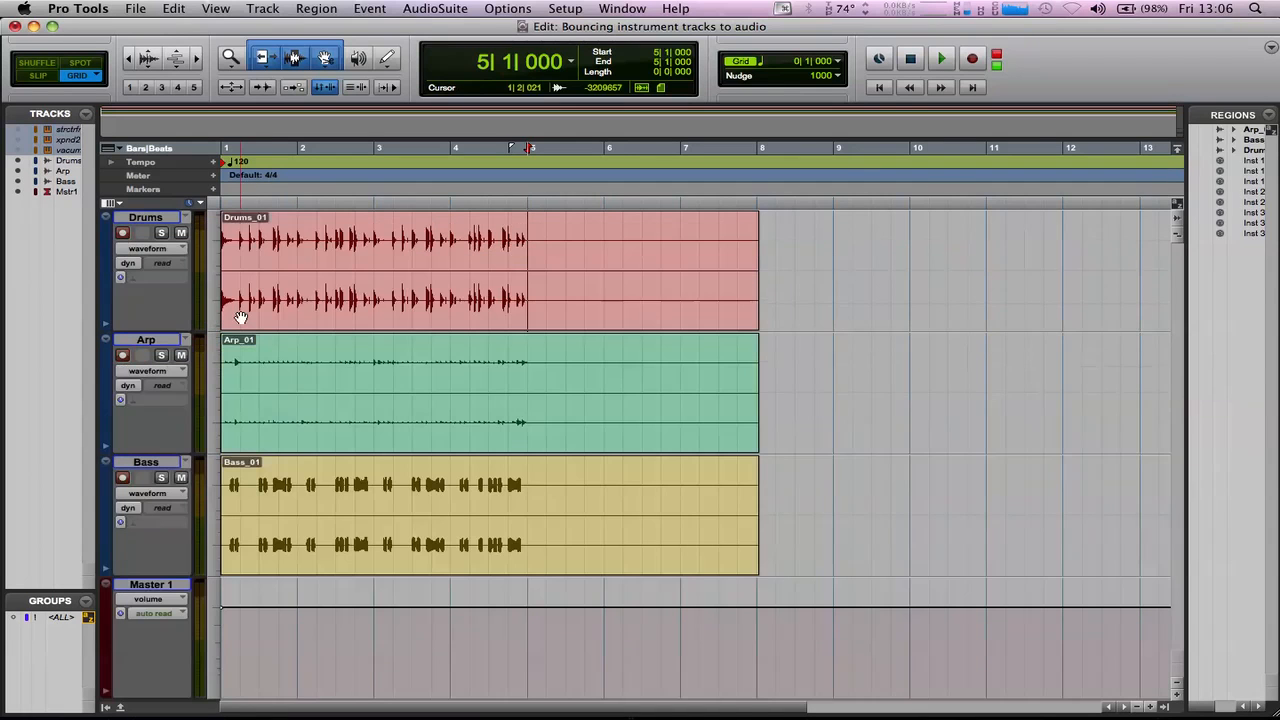
key("super+bracketright")
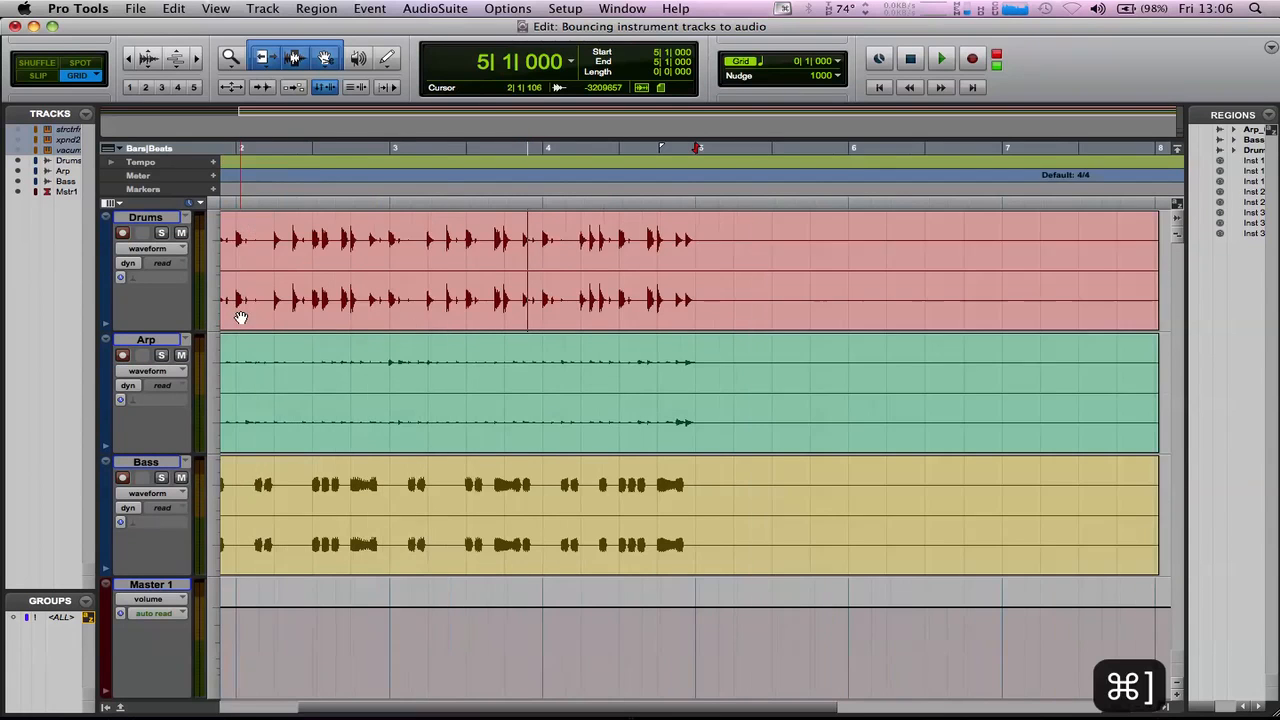
key("Return")
key("Return")
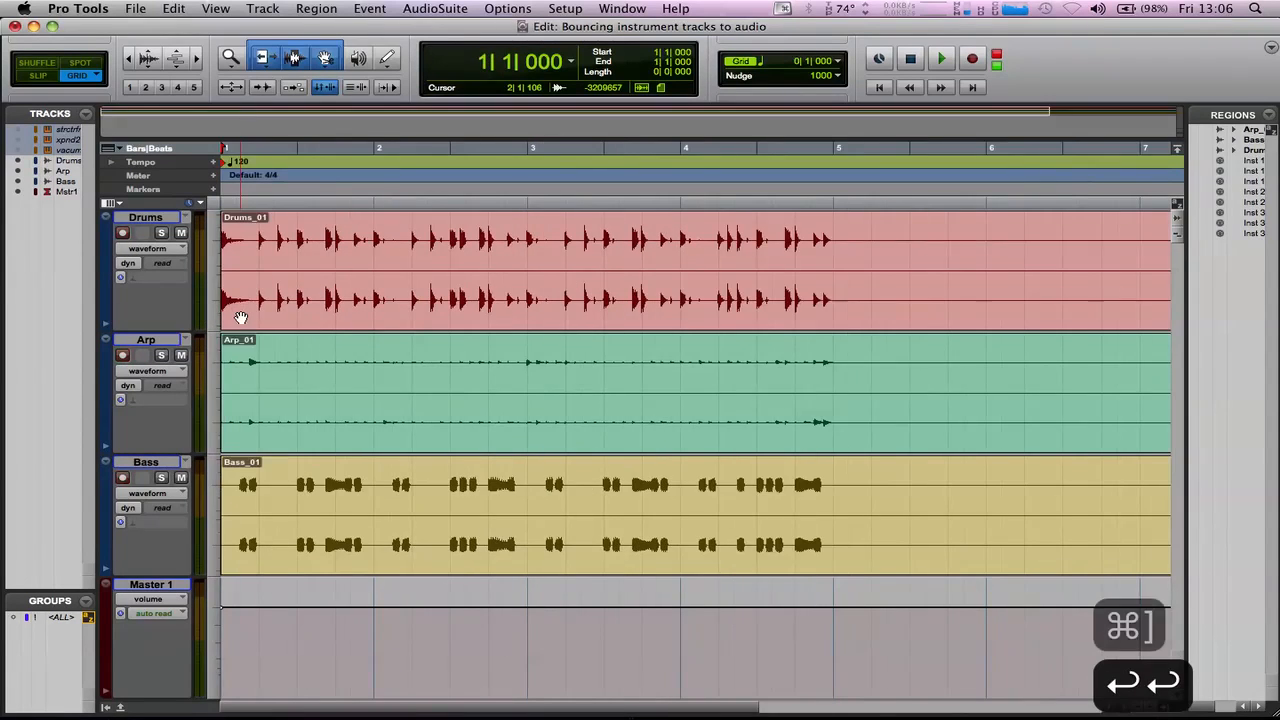
- Disarm the Drums, Arp and Bass tracks in the Mix window and play back the bounced audio
key("space")
key("space")
left_click(121, 233)
key("super+equal")
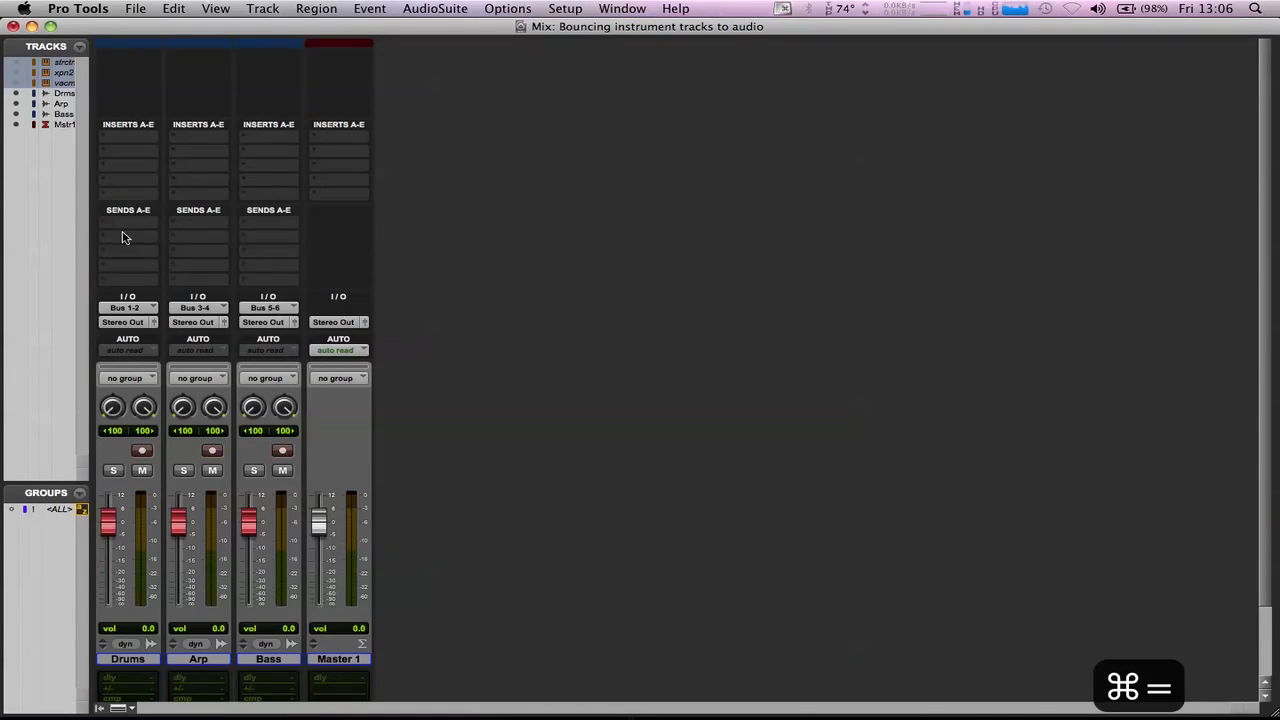
left_click(143, 451)
key("space")
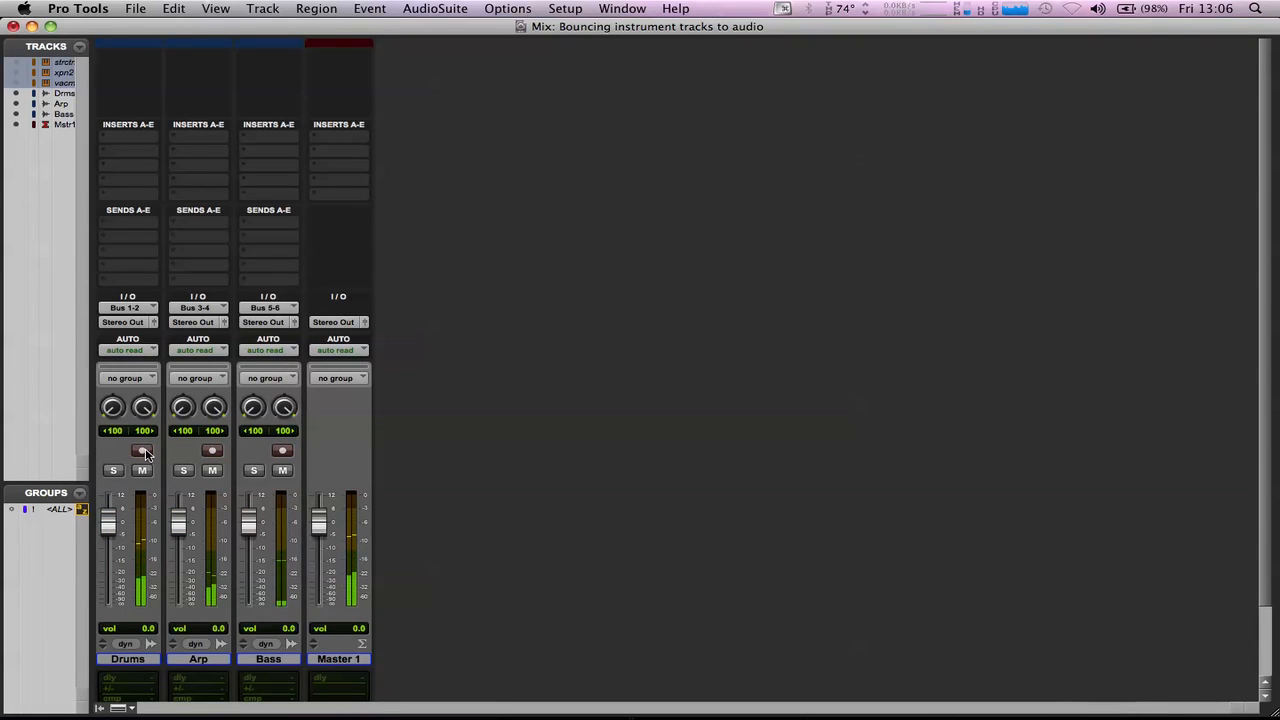
- Switch track monitoring to Auto Input Monitoring with playback stopped
left_click(268, 7)
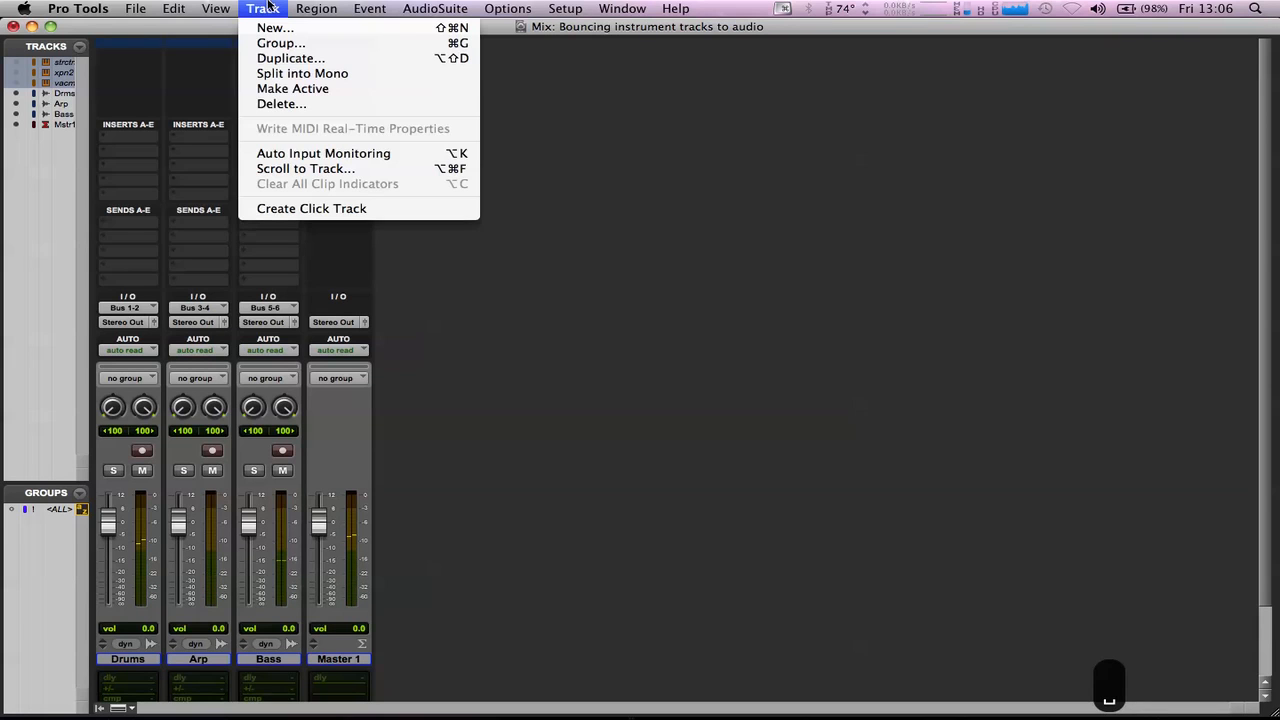
left_click(288, 155)
key("space")
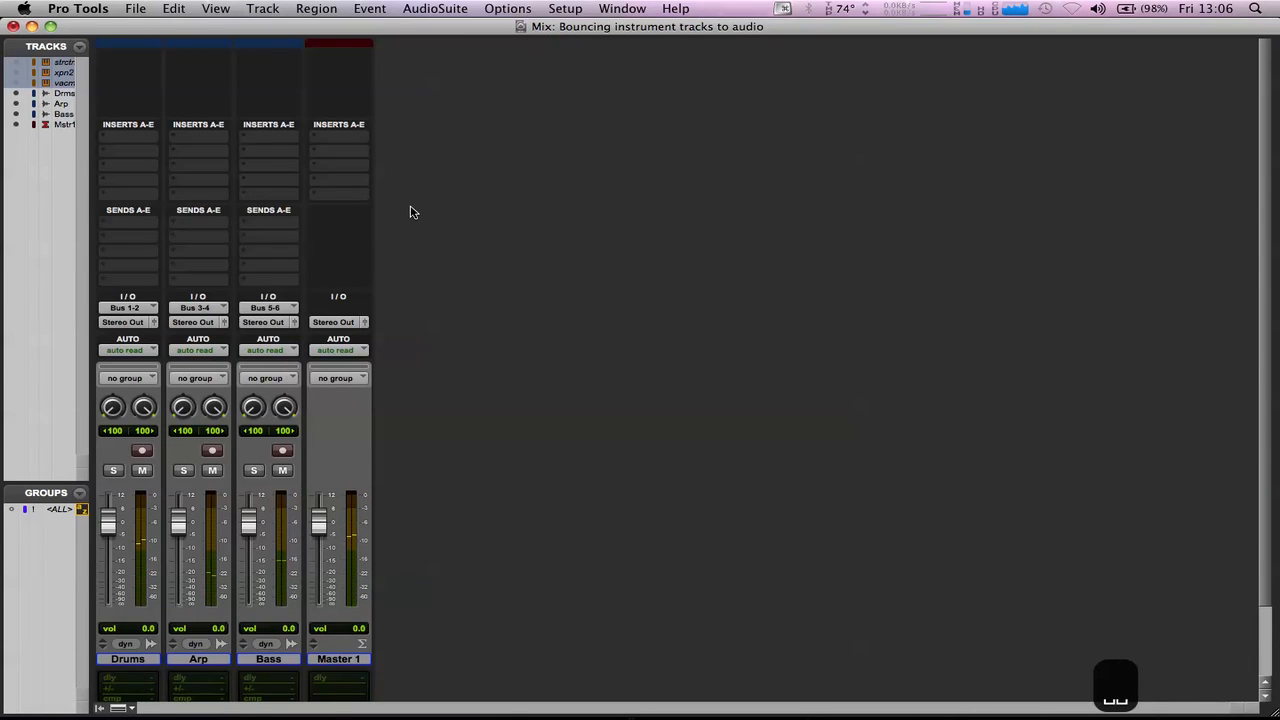
key("super+equal")
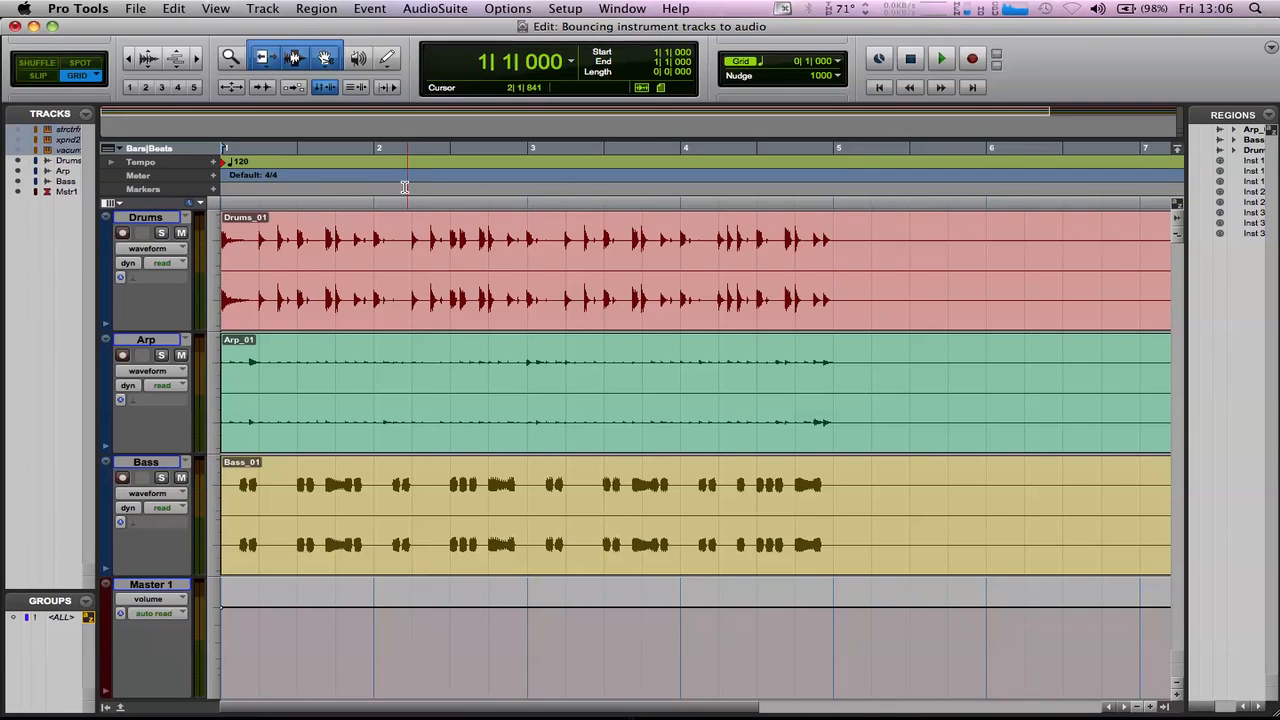
left_click(437, 9)
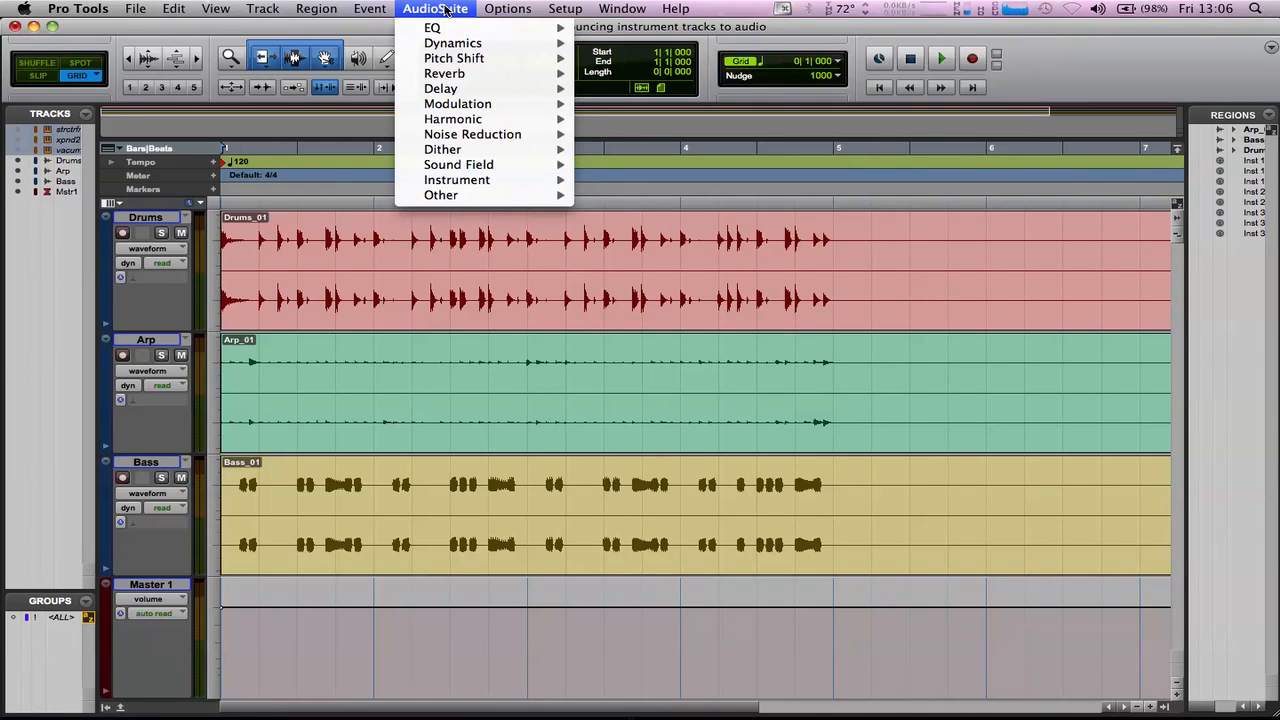
left_click(445, 9)
key("super+equal")
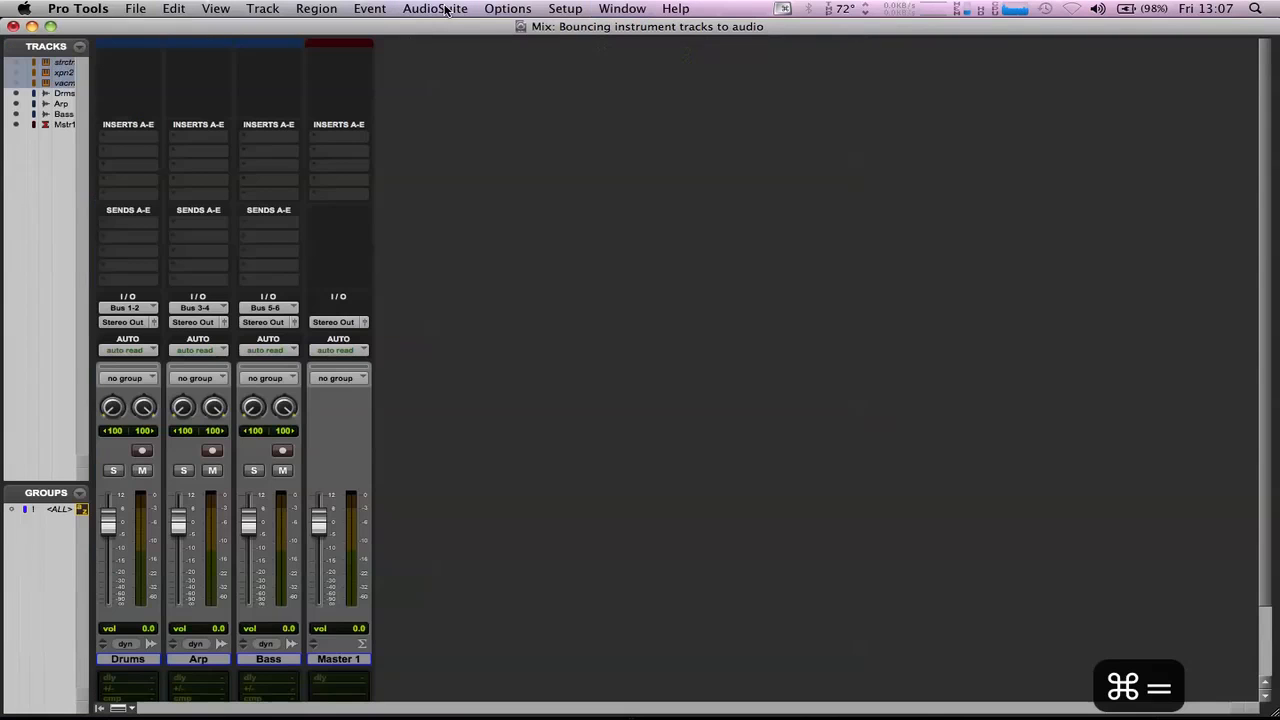
- Look through the multichannel plug-in categories available for the Drums track's first insert and return to the Edit window
left_click(131, 135)
mouse_move(143, 163)
mouse_move(343, 178)
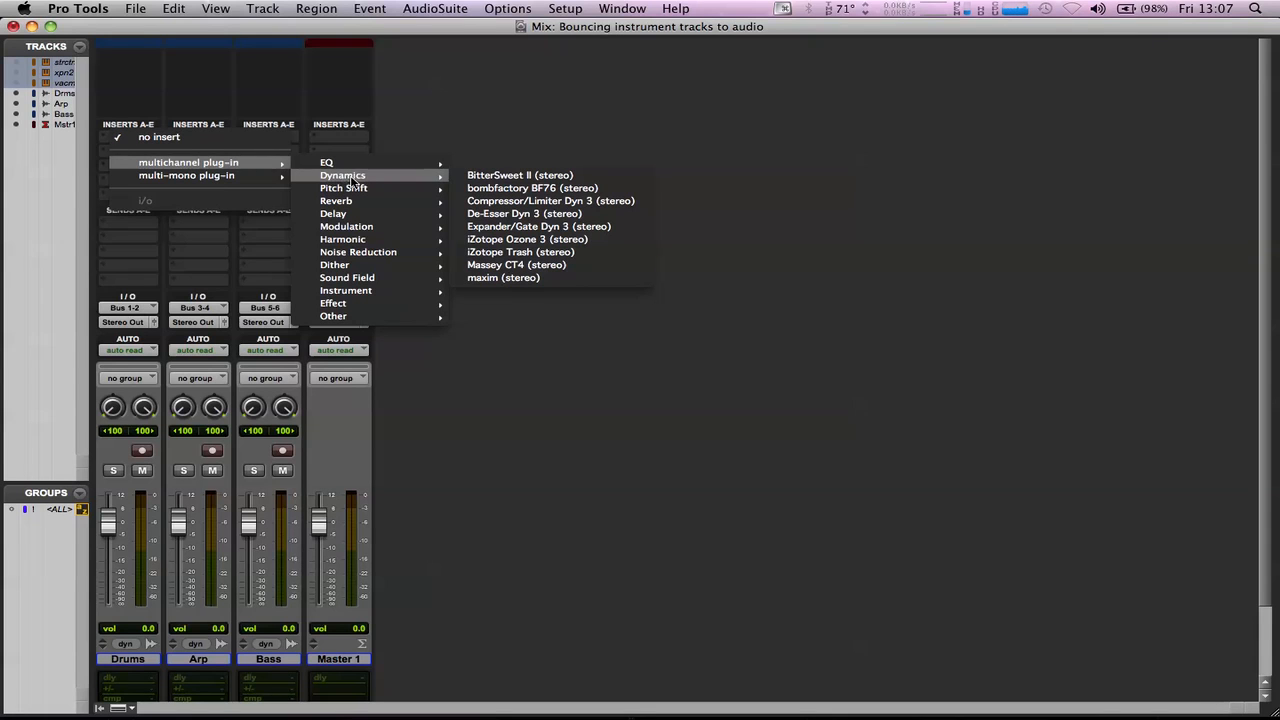
left_click(492, 109)
key("super+equal")
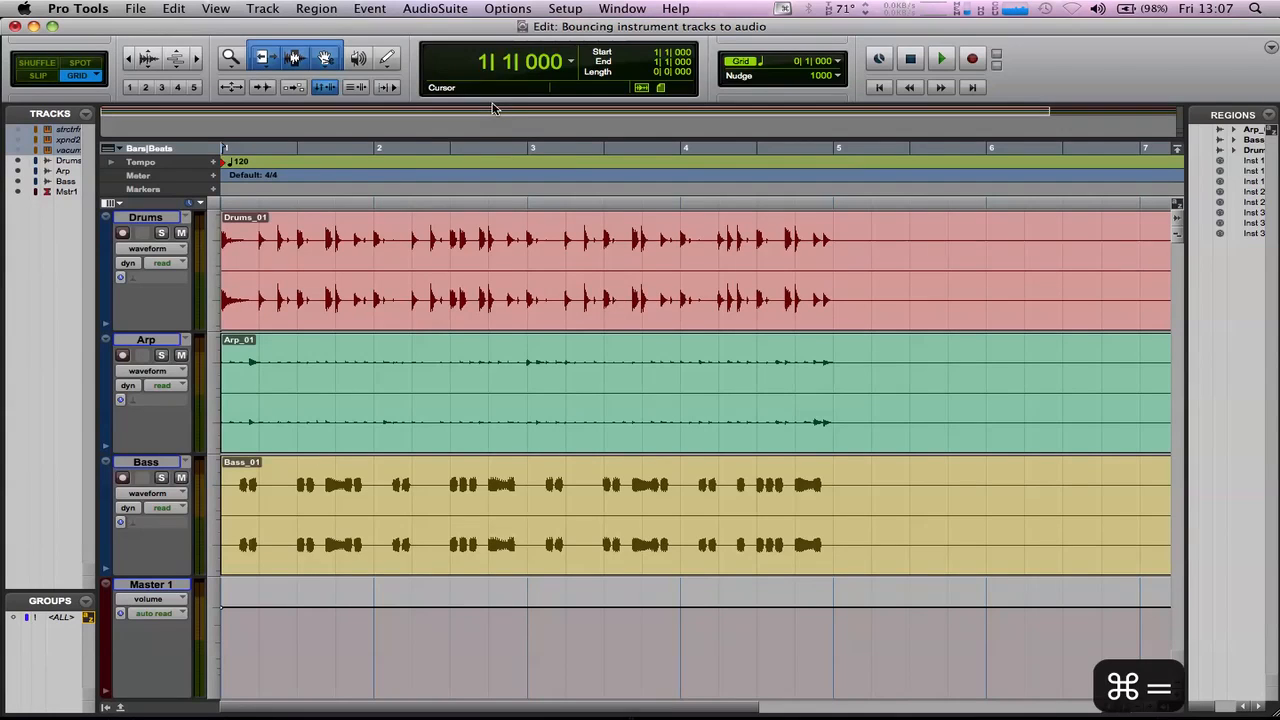
left_click(422, 8)
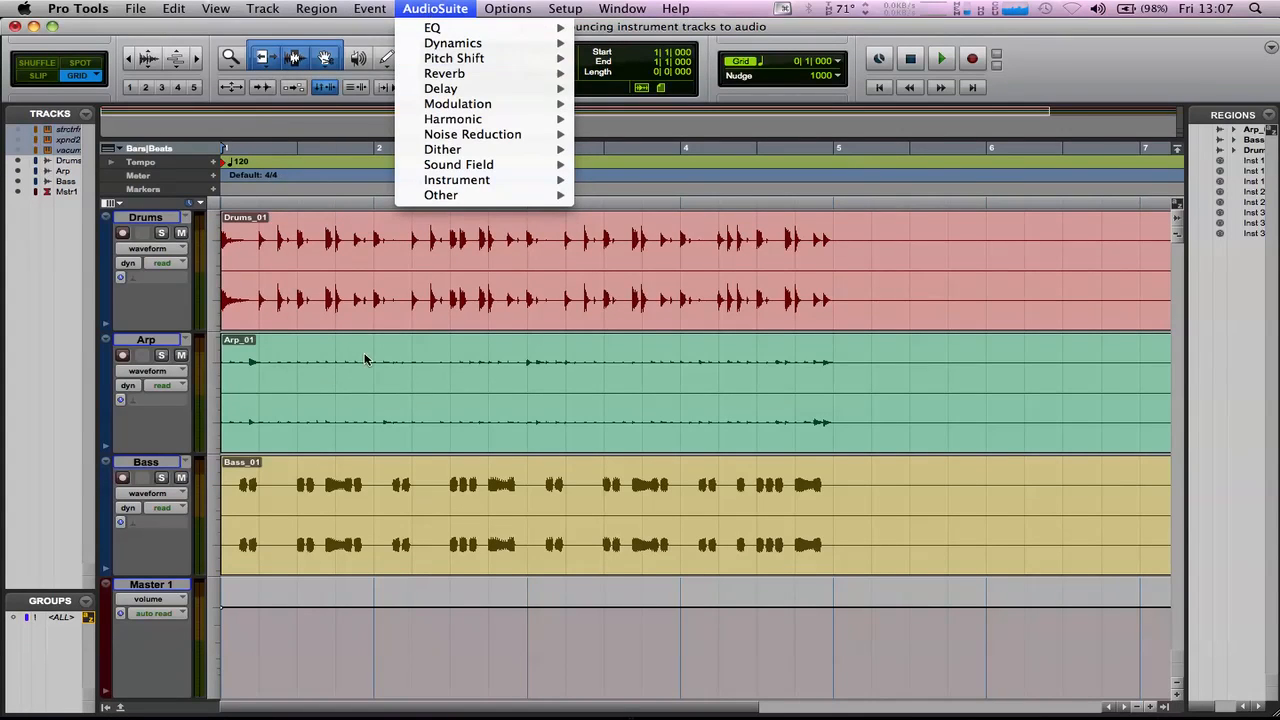
left_click(354, 390)
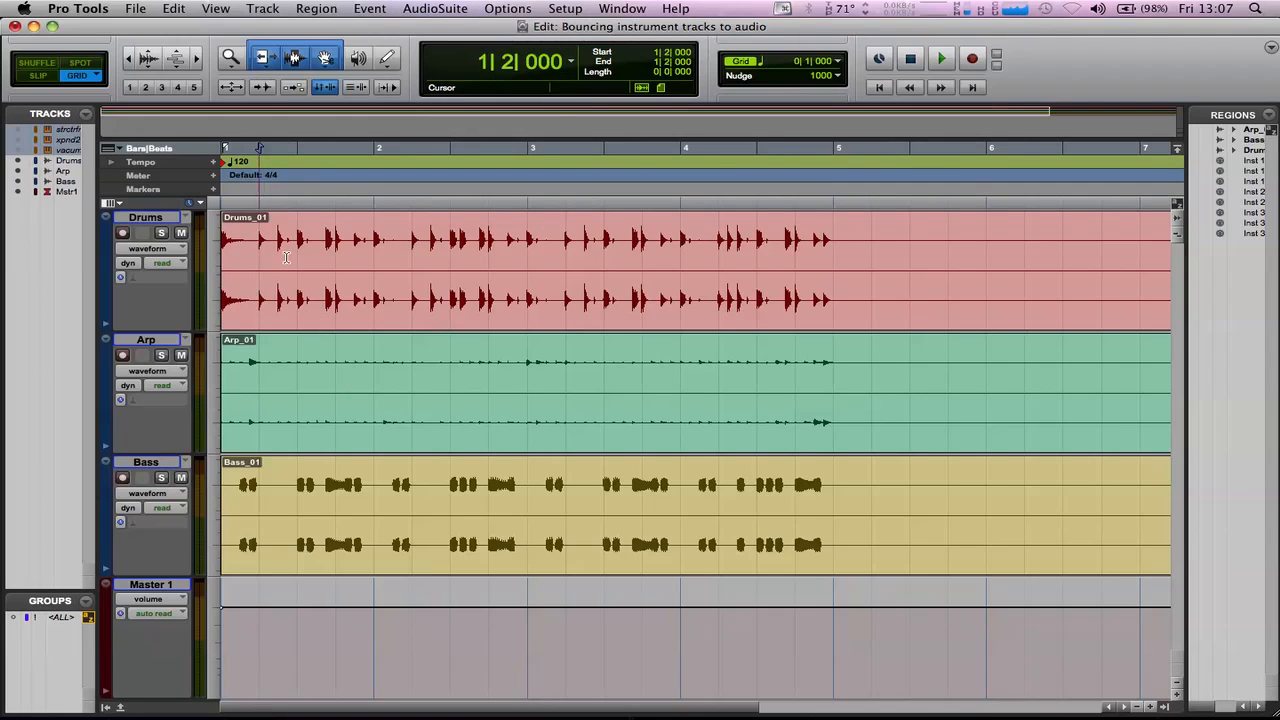
left_click_drag(265, 256, 298, 262)
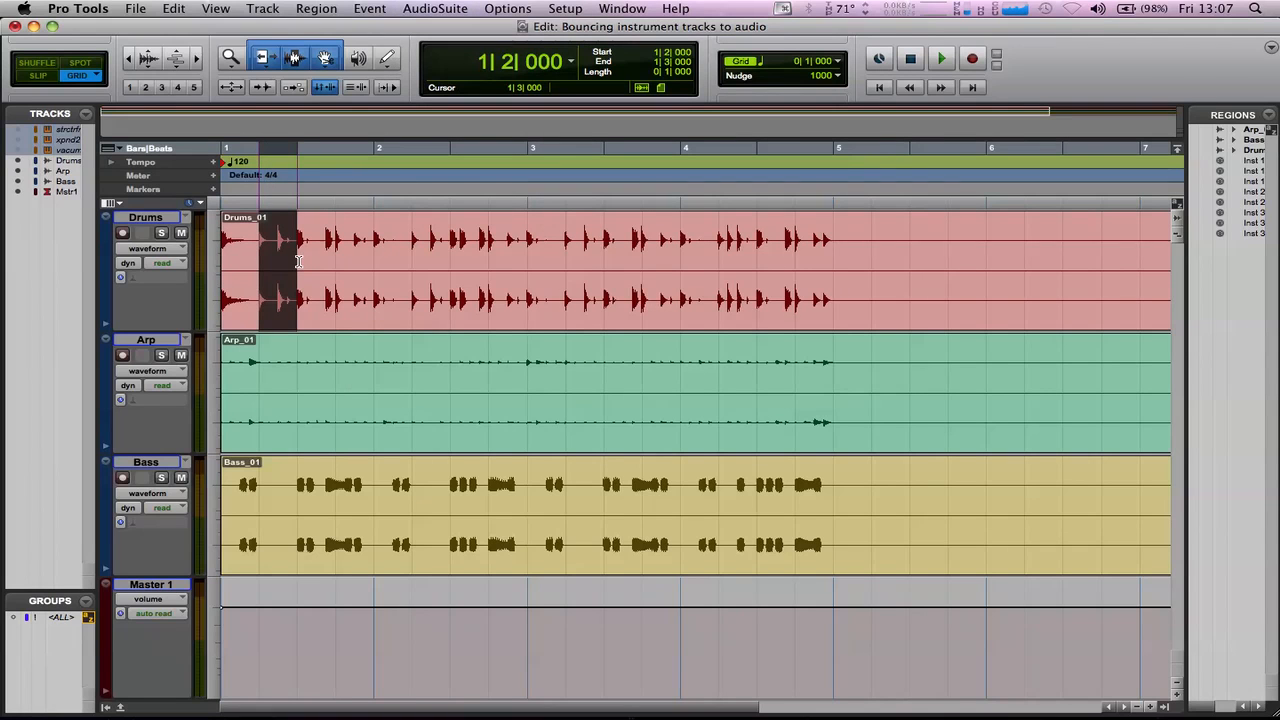
left_click(440, 8)
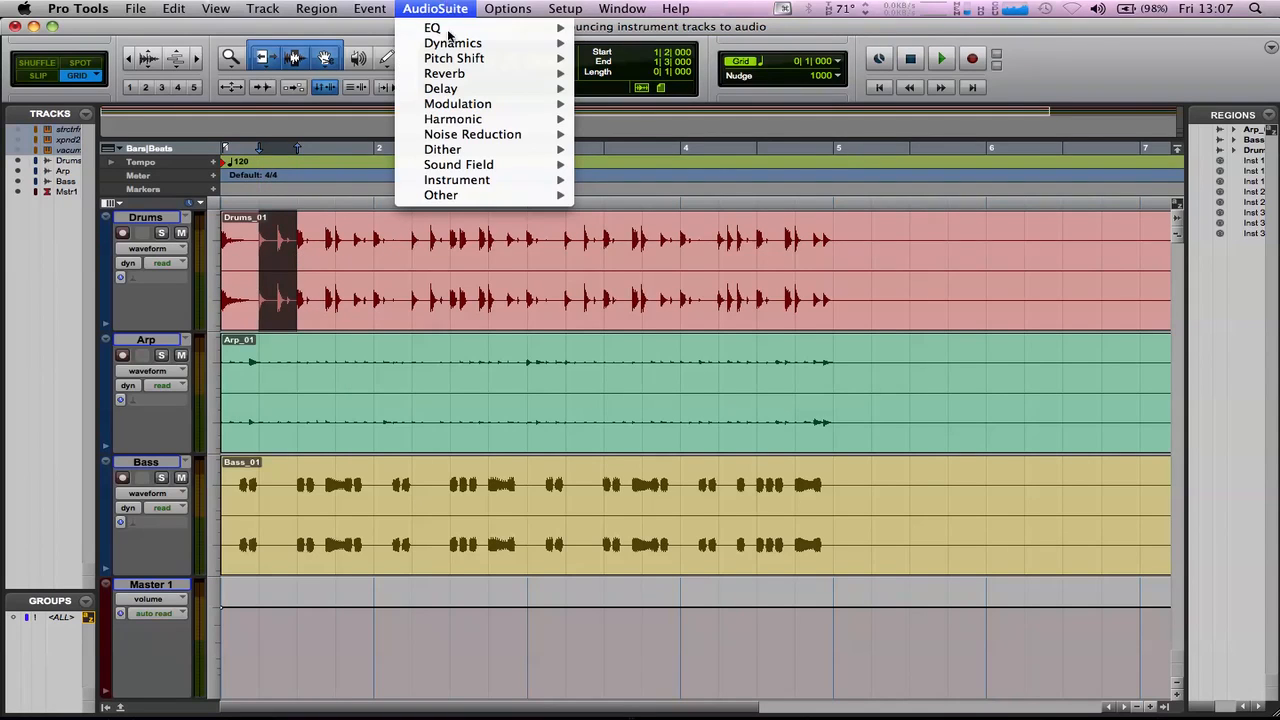
left_click(409, 428)
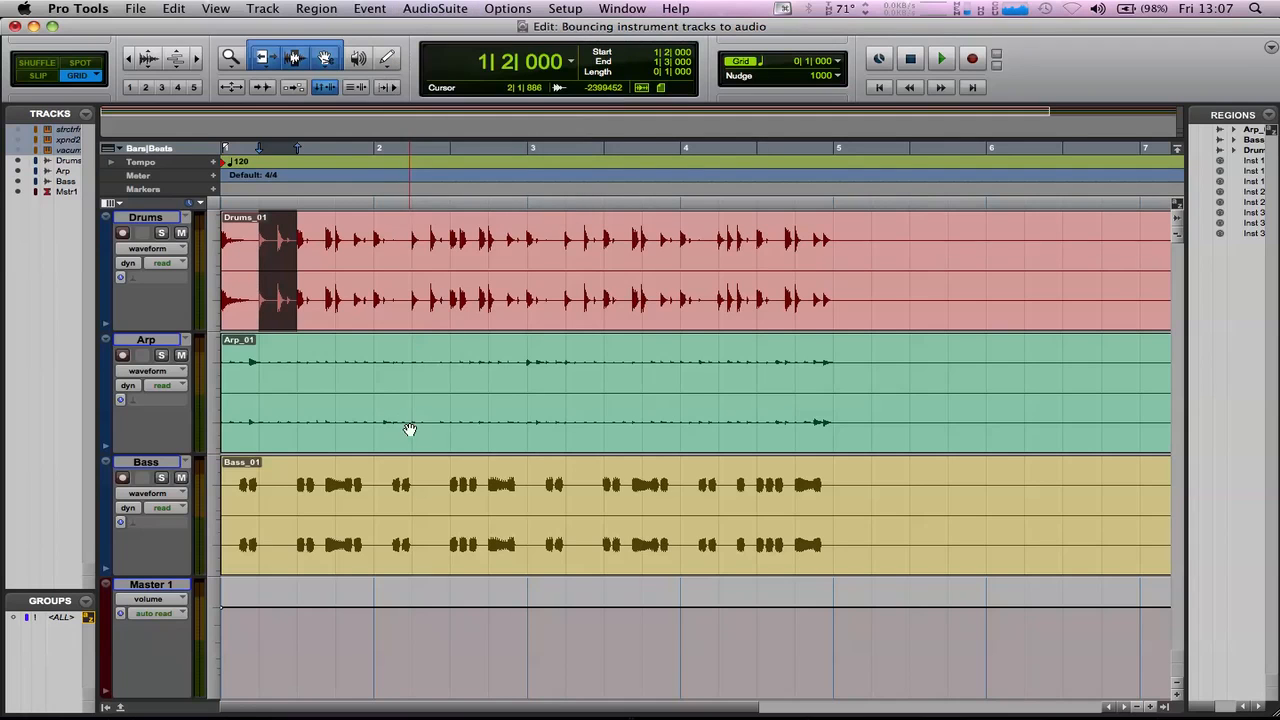
left_click(303, 296)
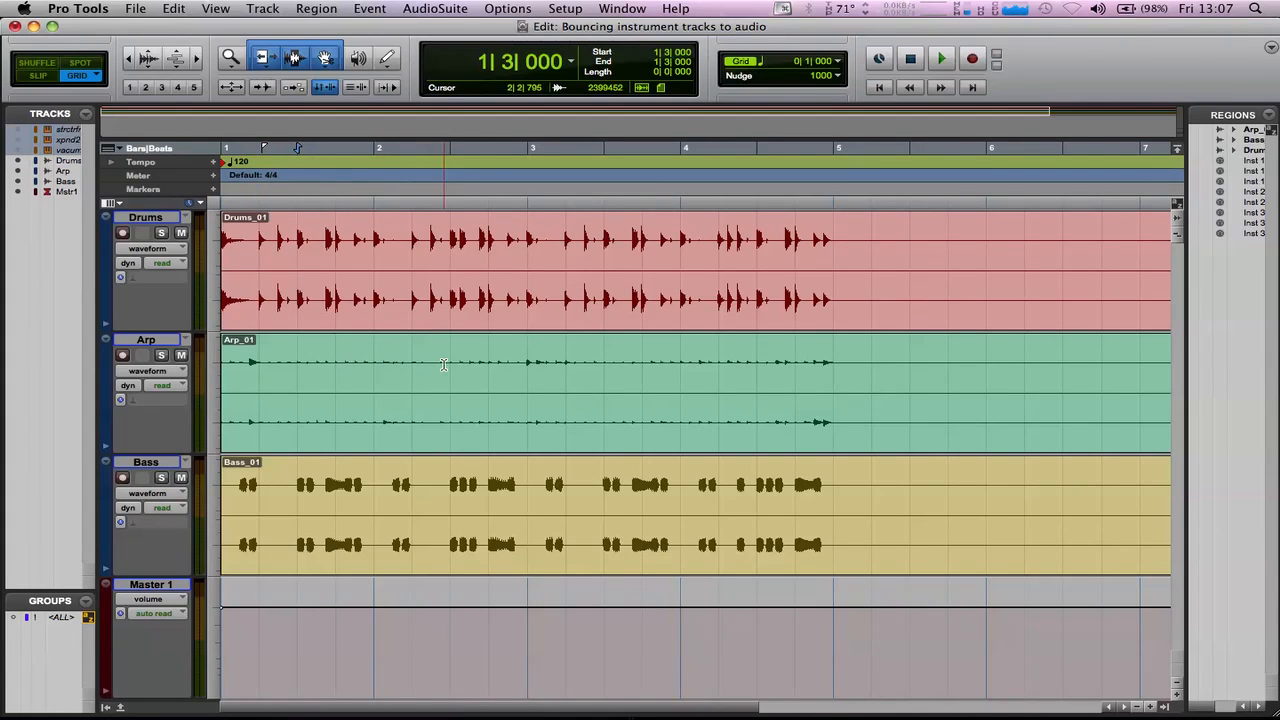
- Select the Arp track's audio from 2|4|000 to 3|1|000, solo the track and play the selection
left_click_drag(487, 366, 520, 370)
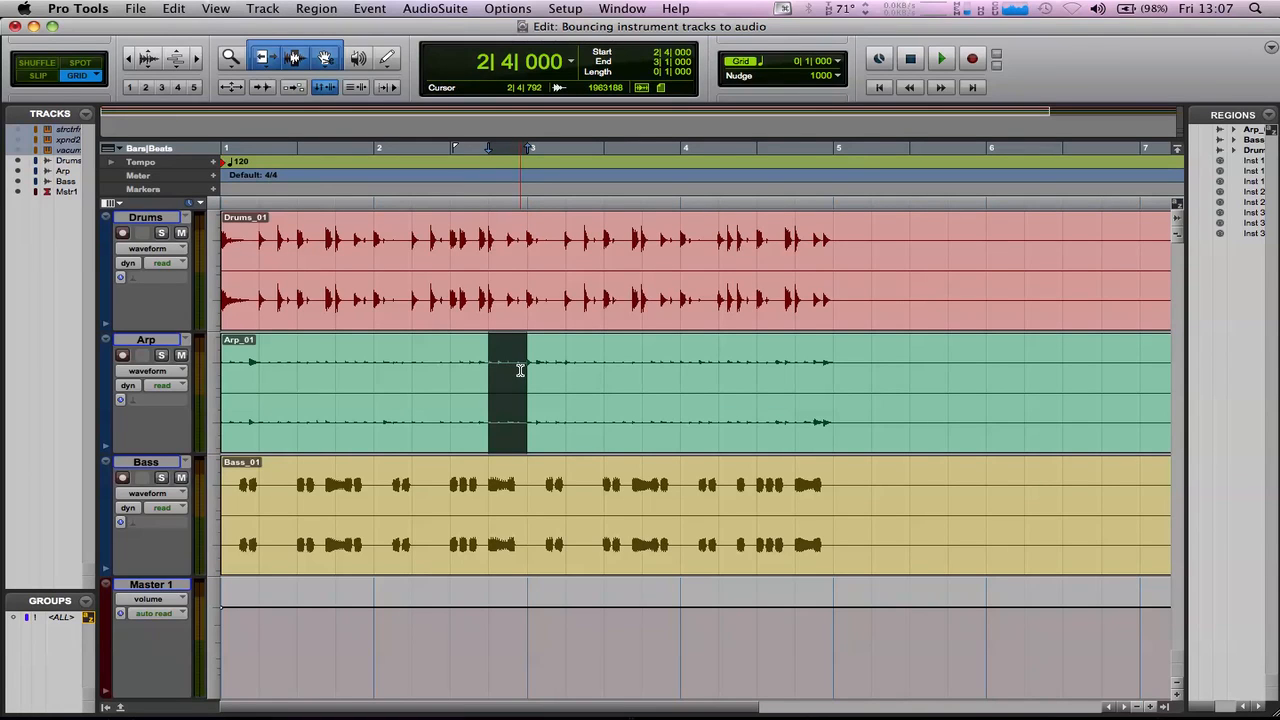
key("space")
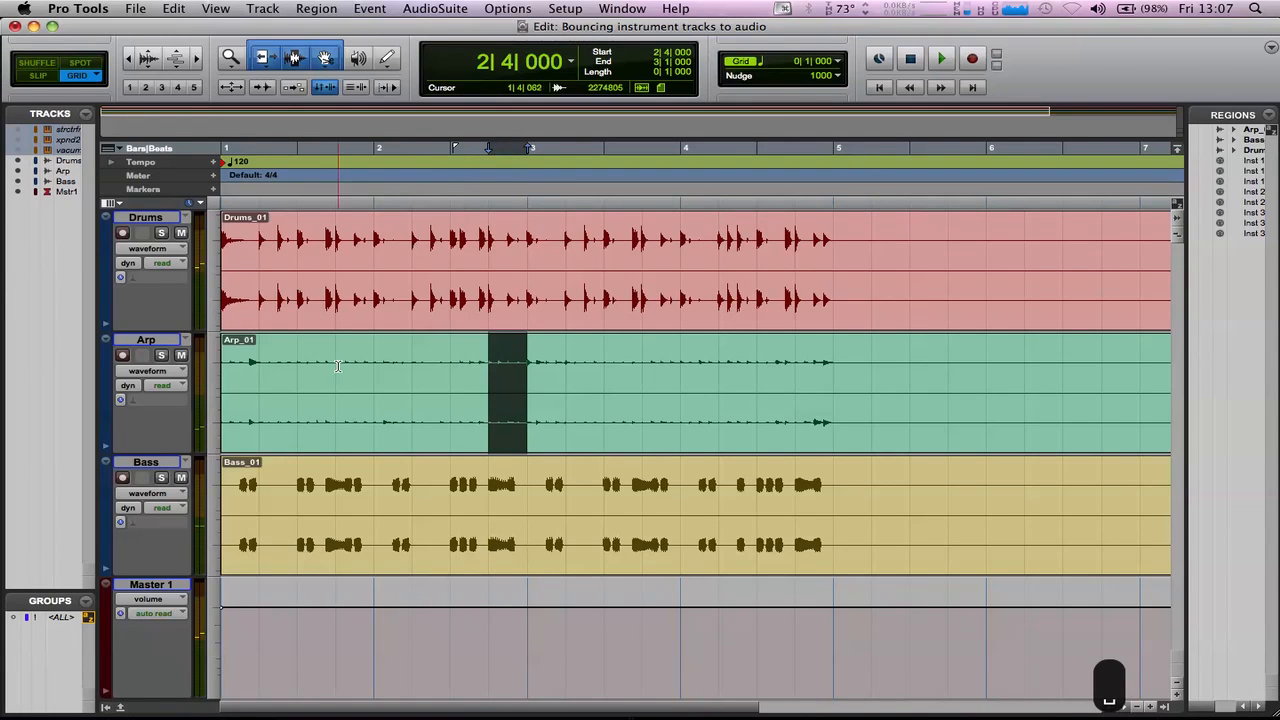
left_click(161, 356)
key("space")
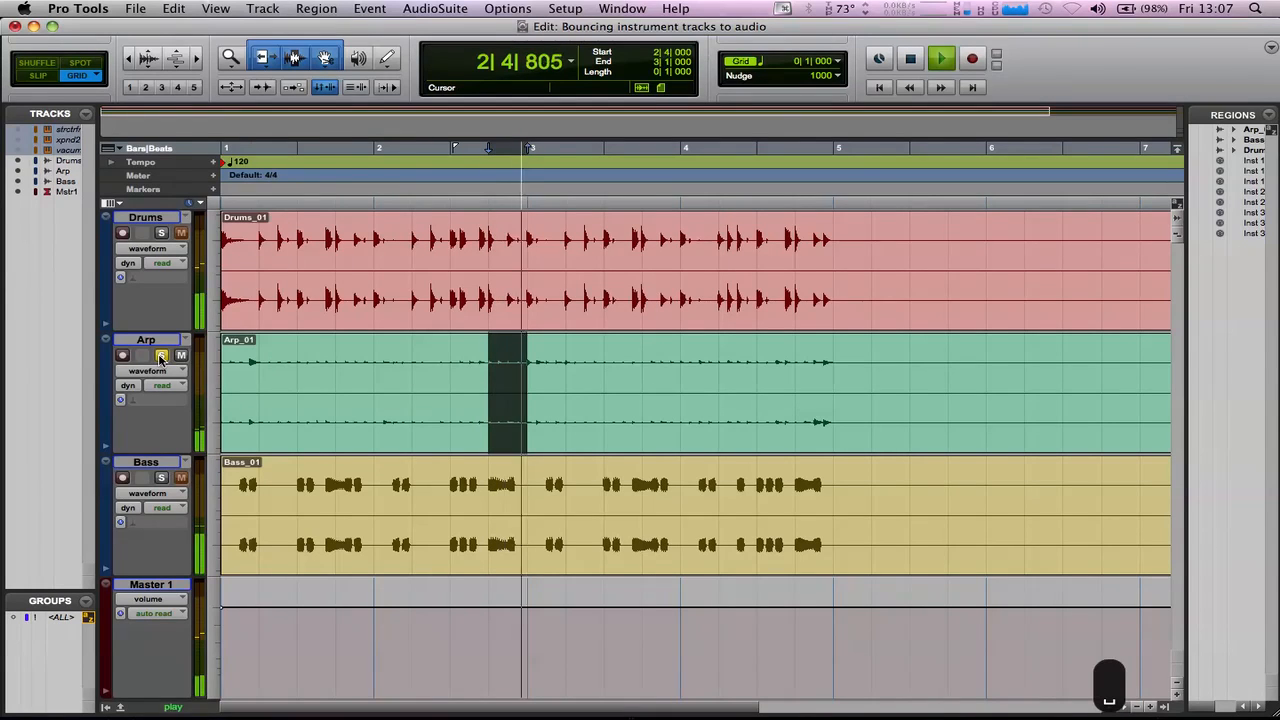
key("space")
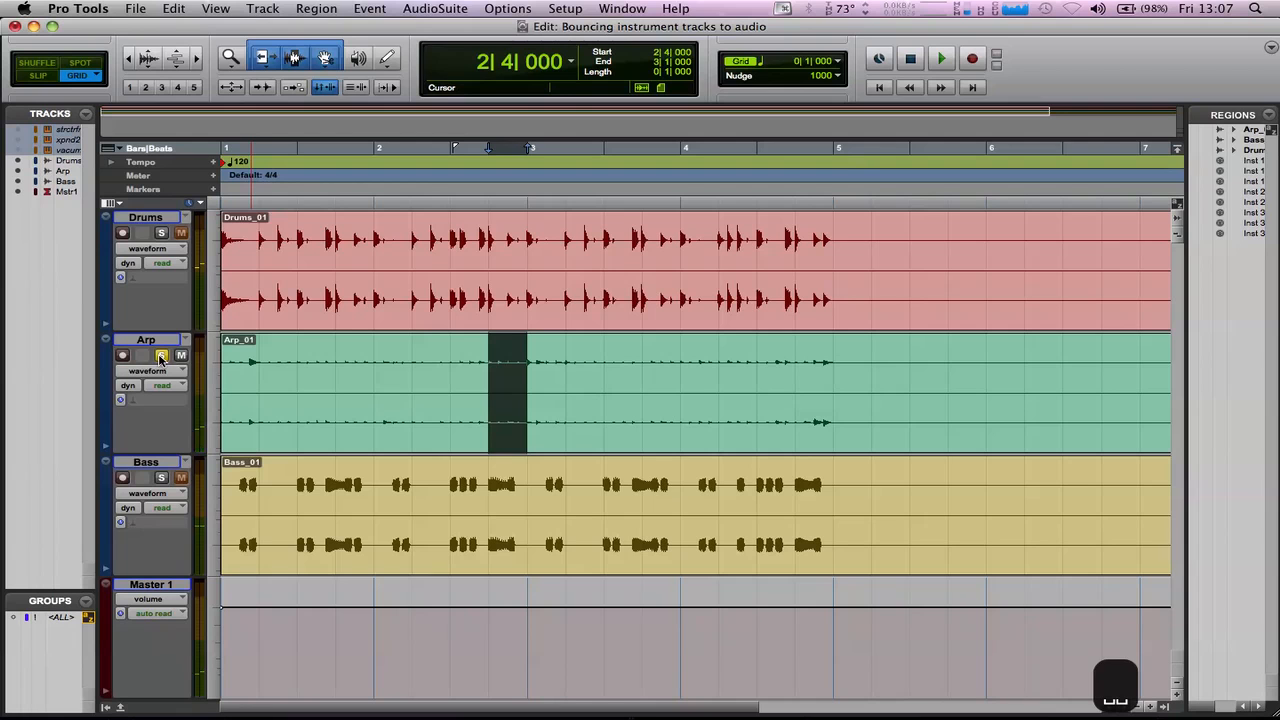
- Preview and process the AudioSuite Reverse effect on the selected Arp beat, and close the effect window
left_click(427, 8)
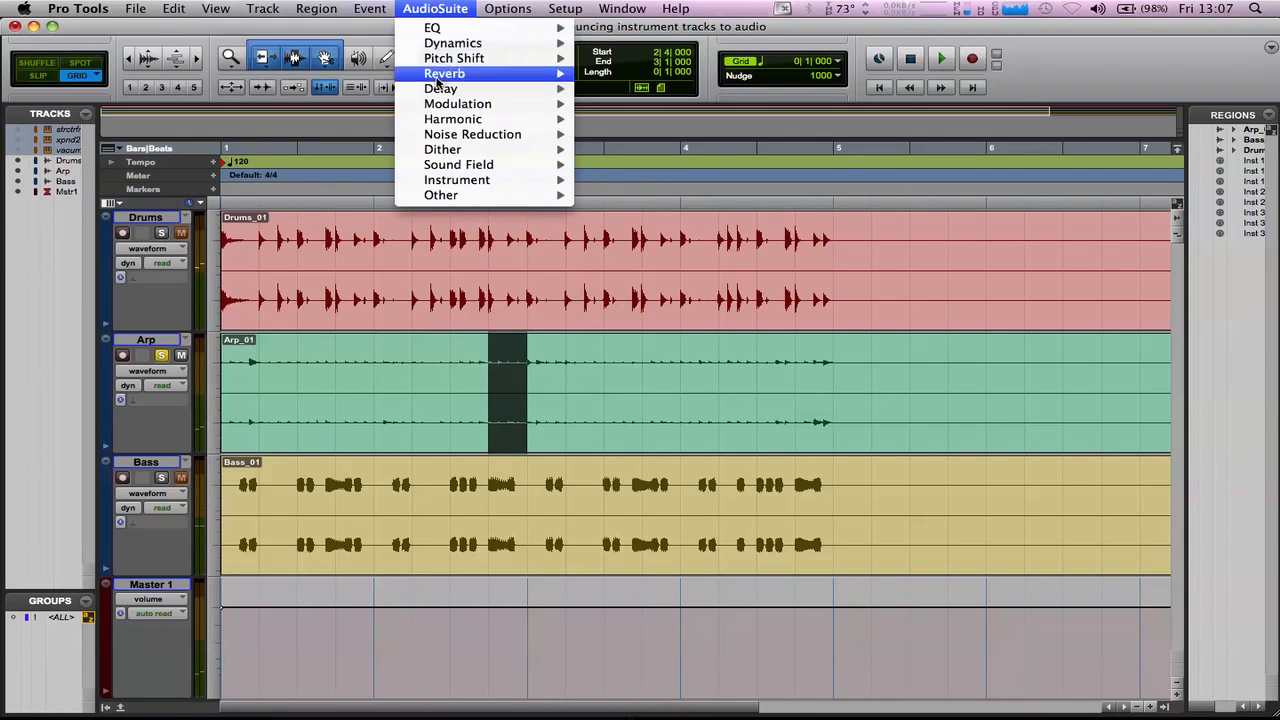
mouse_move(443, 195)
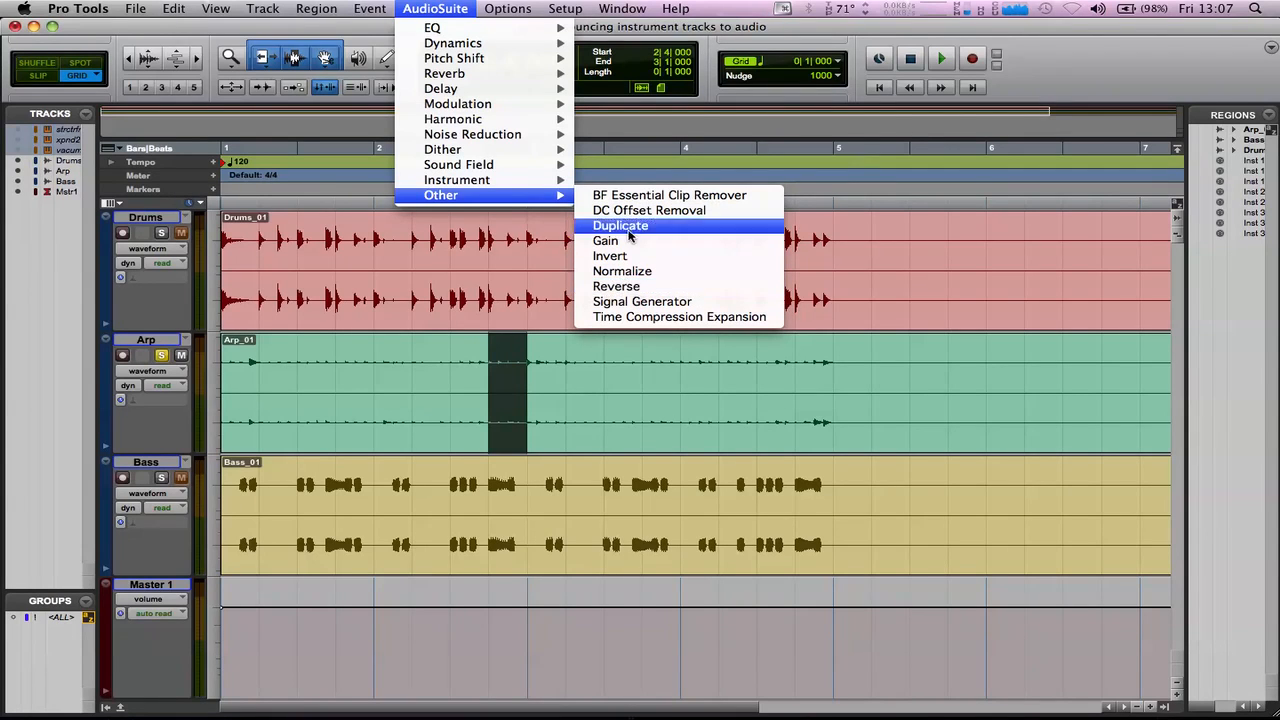
left_click(636, 286)
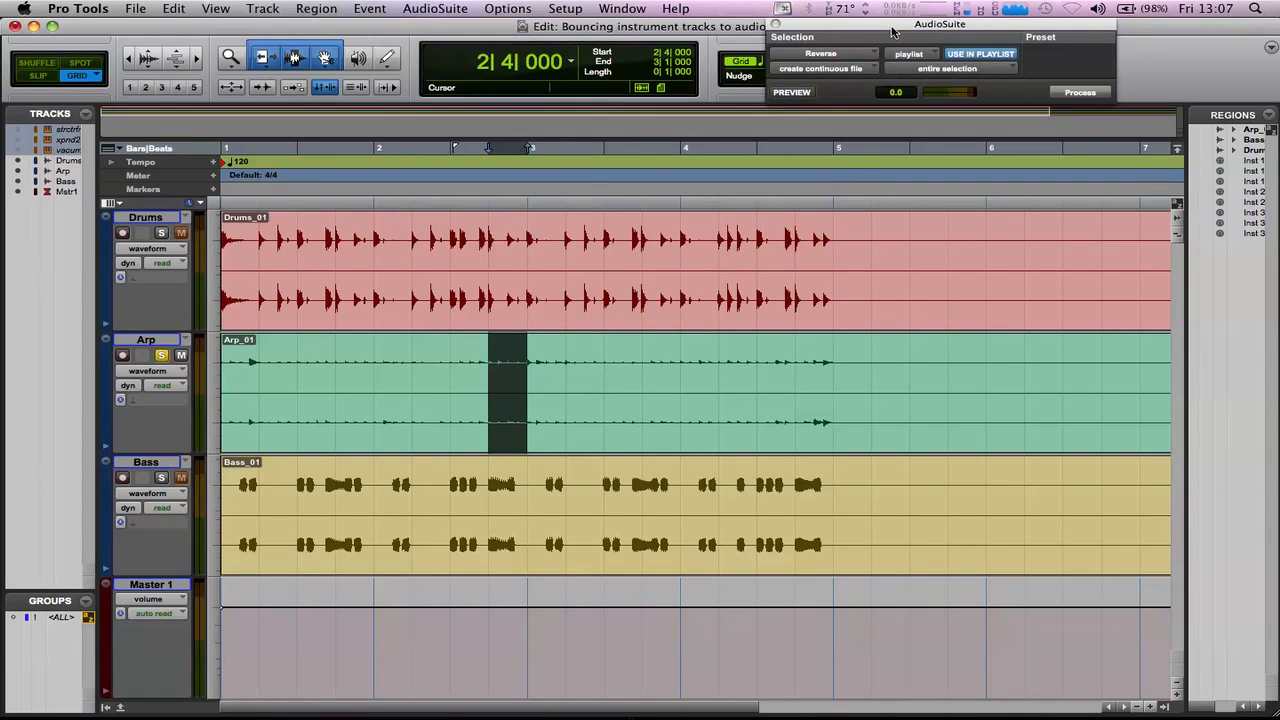
left_click_drag(893, 30, 493, 213)
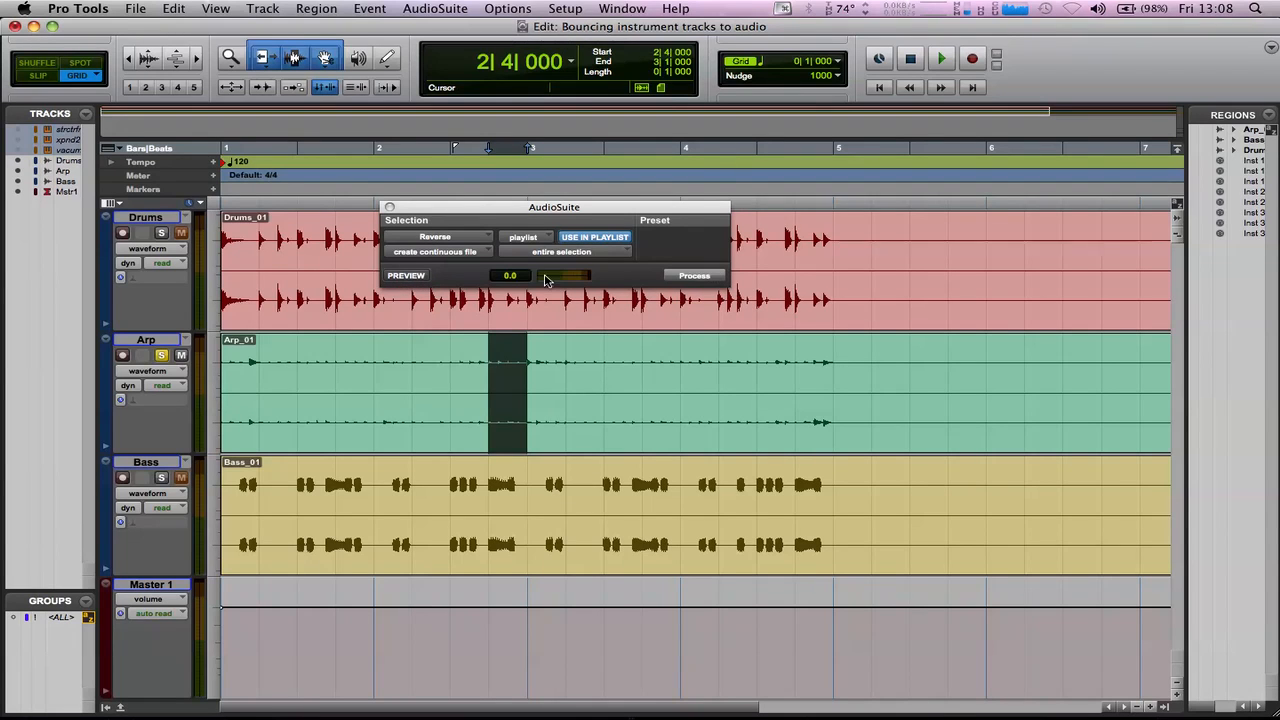
left_click(405, 280)
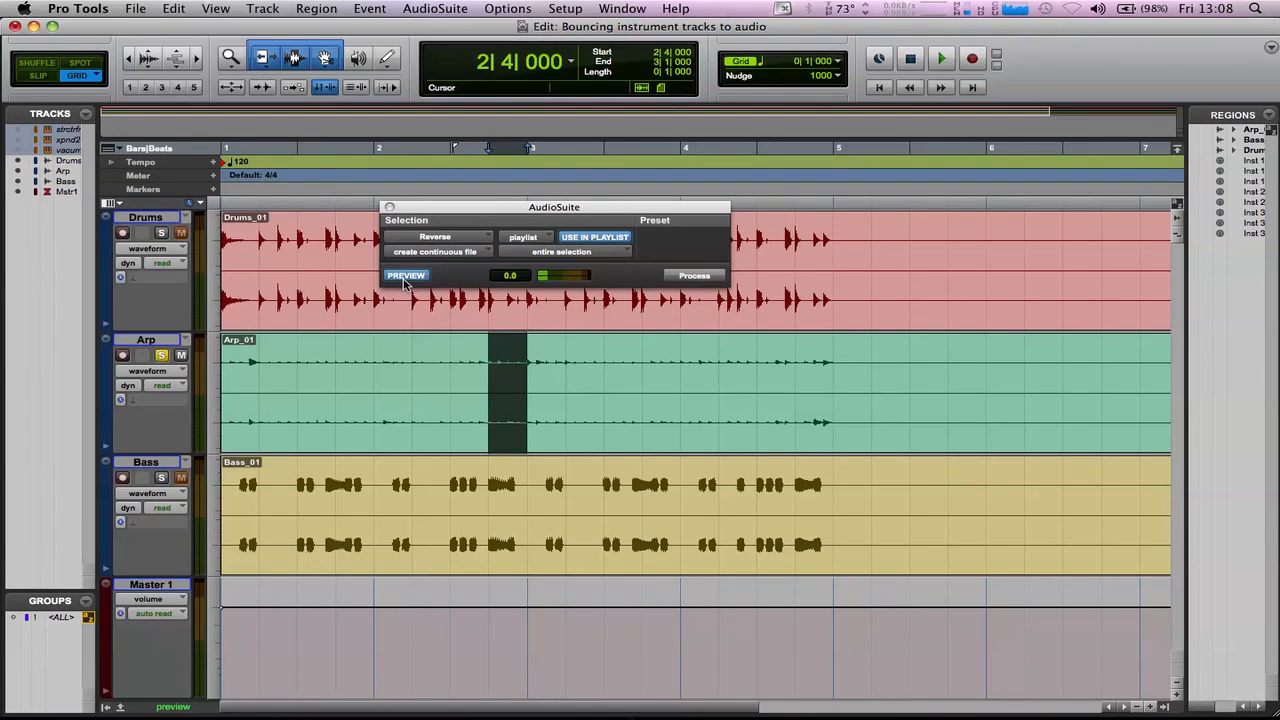
left_click(405, 277)
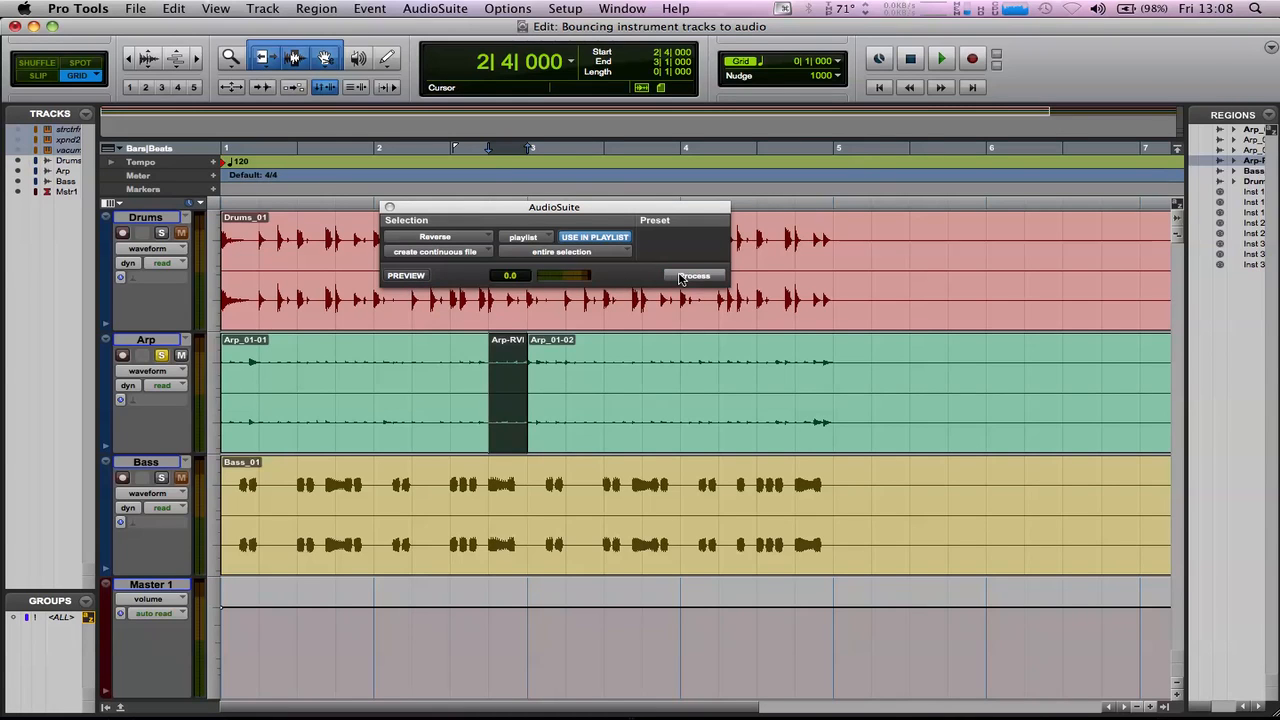
left_click(389, 207)
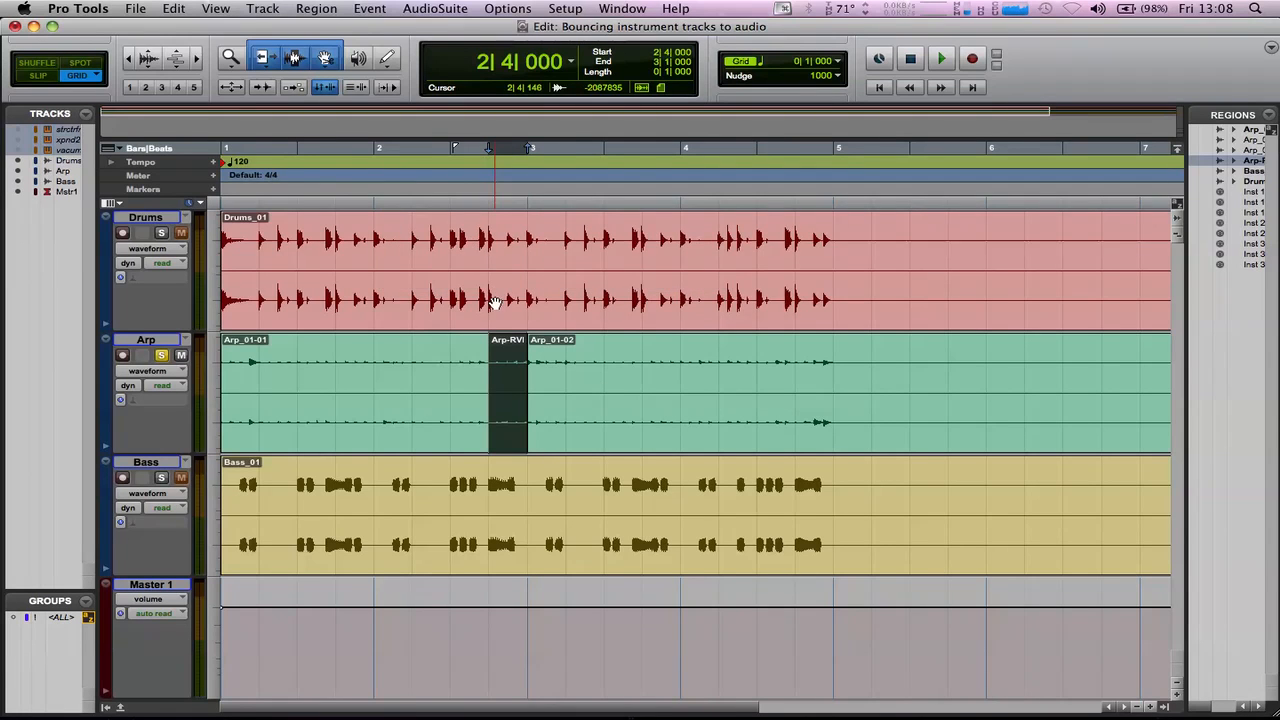
- Play back the soloed Arp track from 2|2|000 to hear the reversed beat in context
key("super+bracketright")
key("super+bracketright")
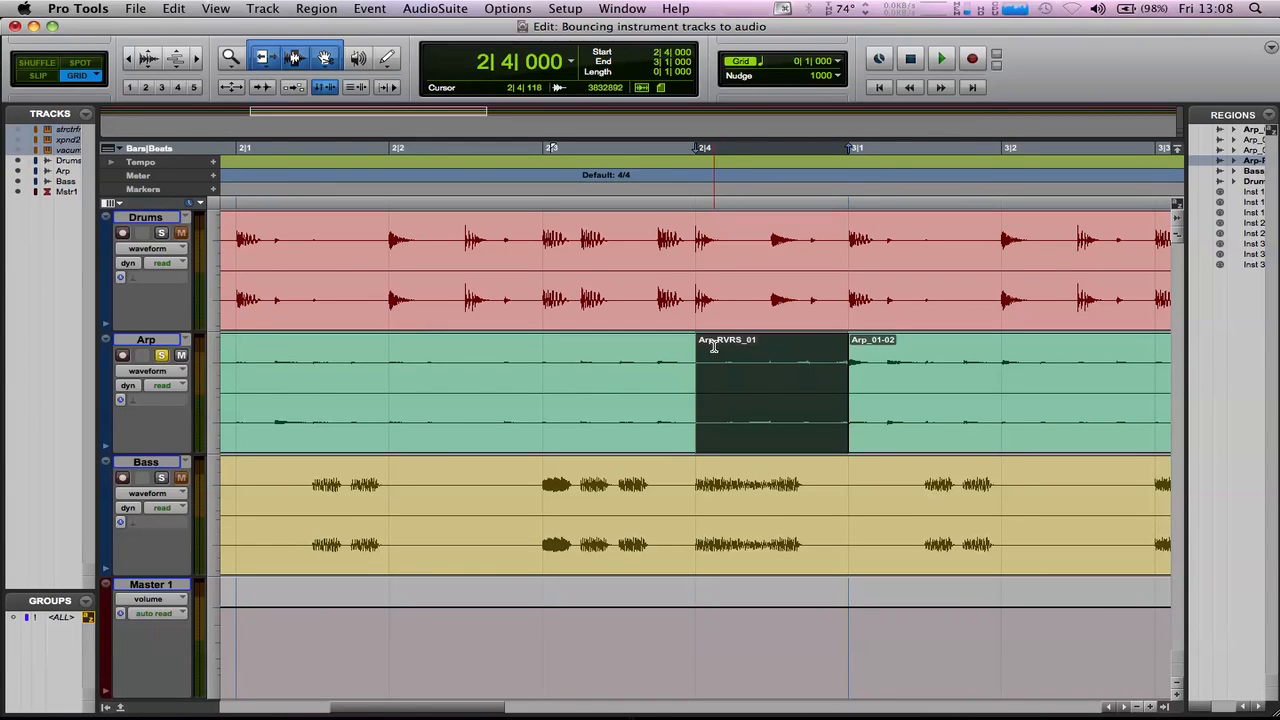
left_click(375, 358)
key("space")
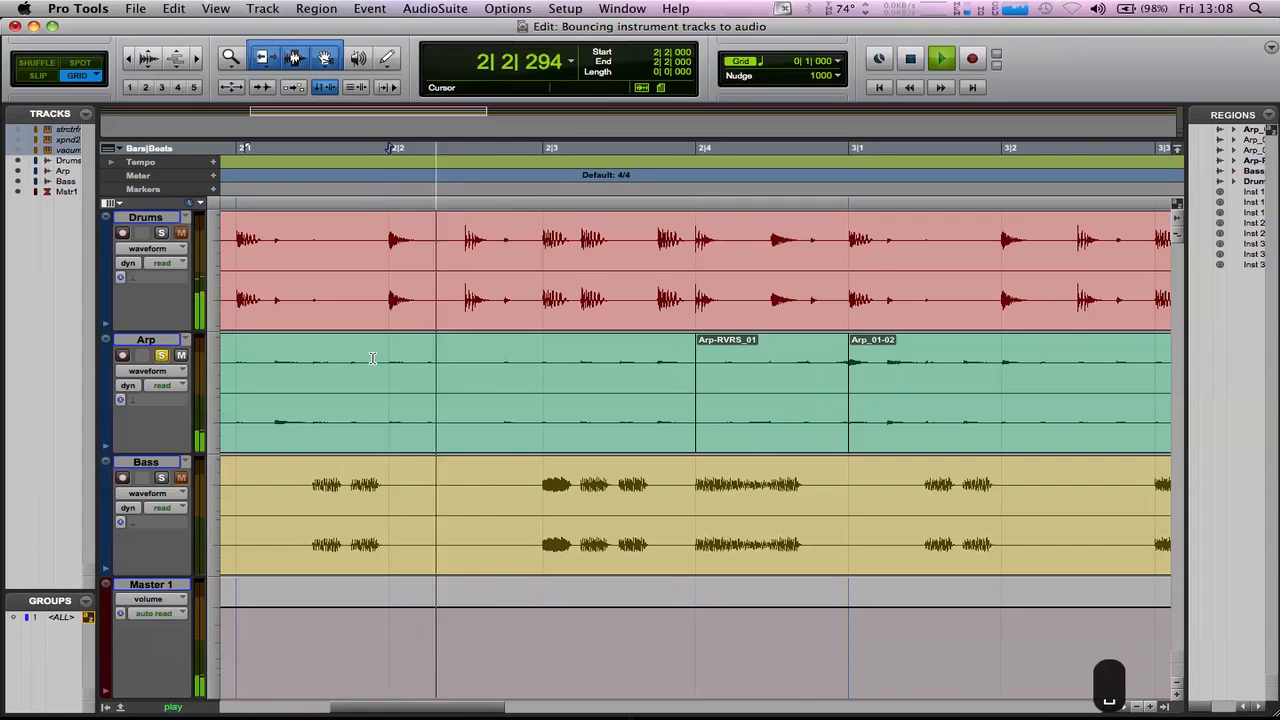
key("space")
key("super+bracketleft")
key("super+bracketleft")
key("super+bracketleft")
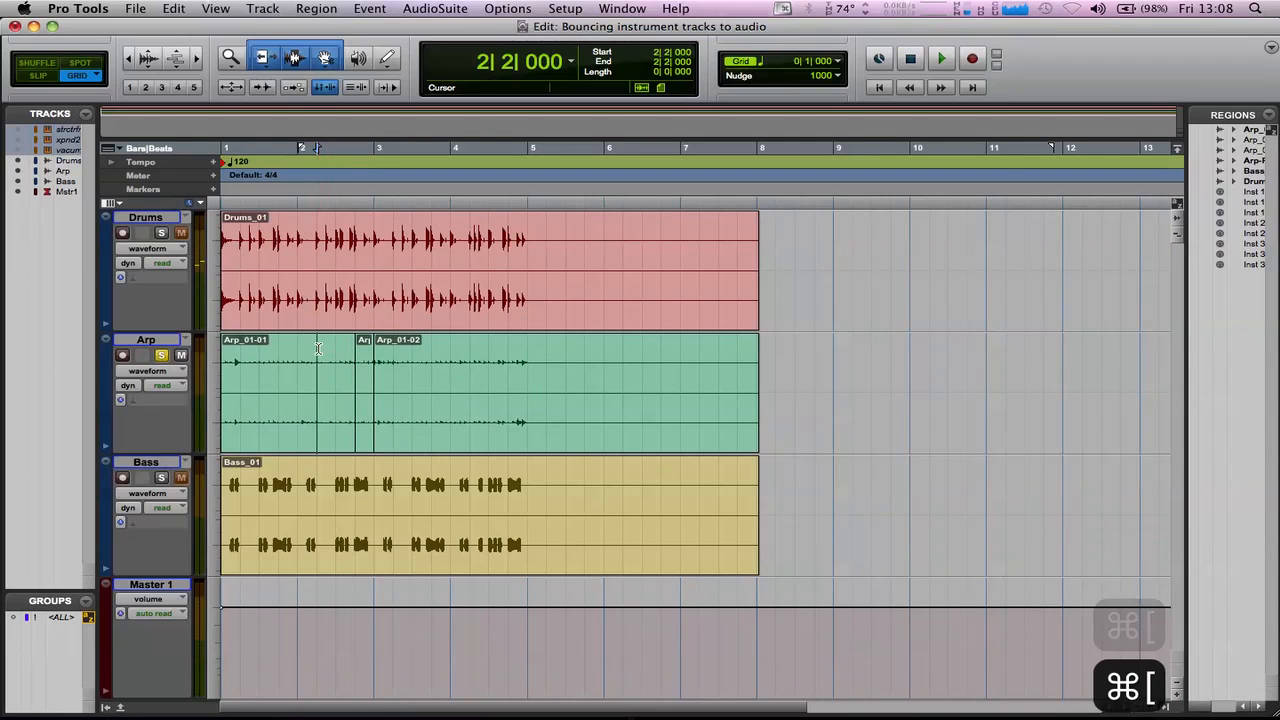
key("space")
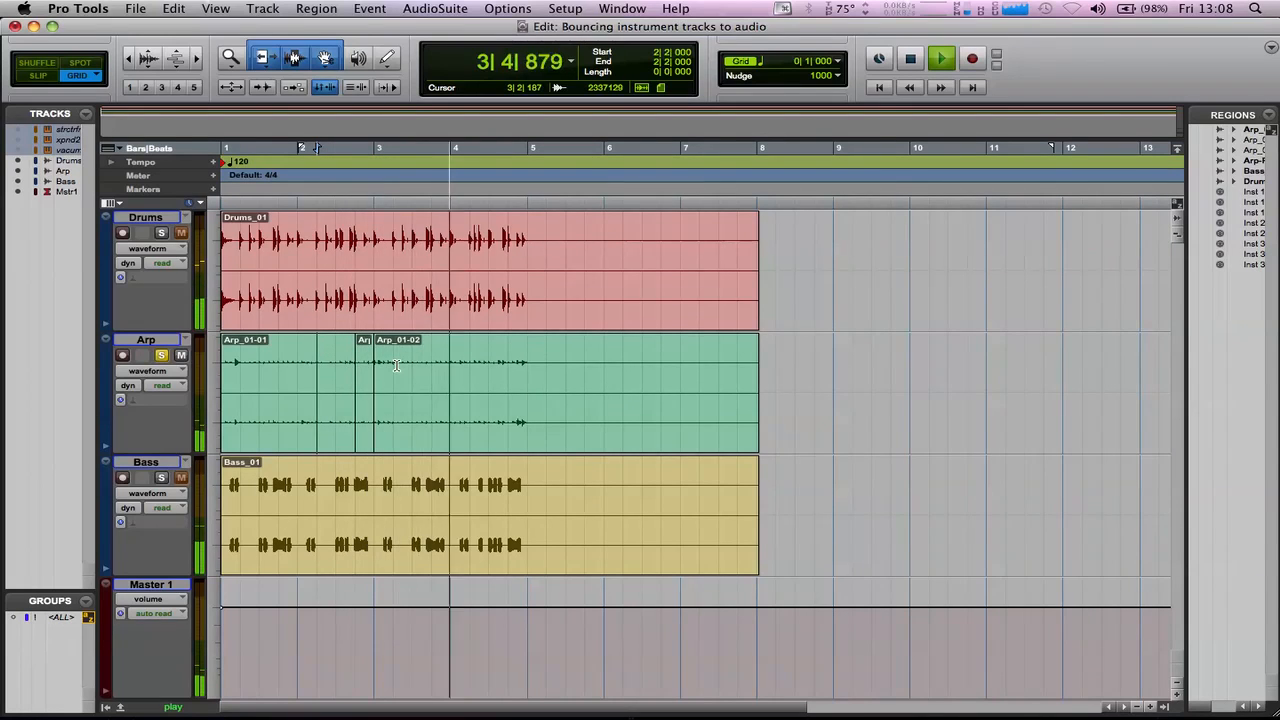
key("space")
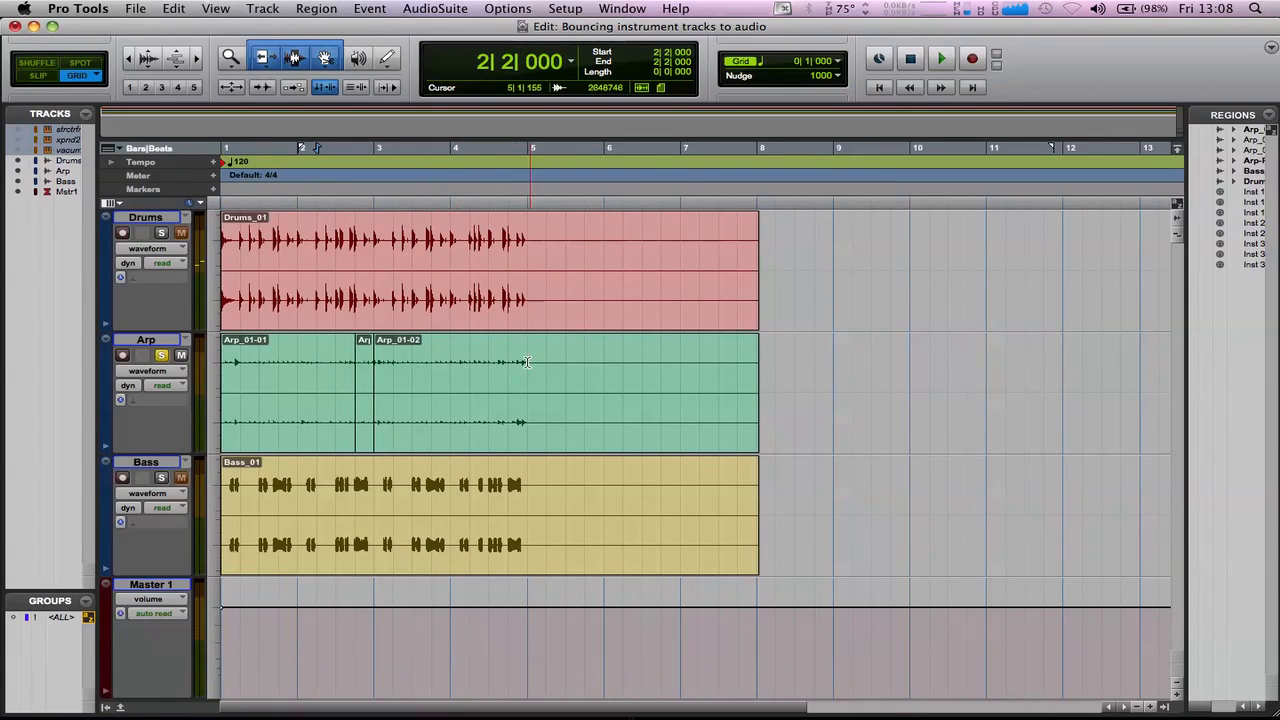
- Select the Arp audio from 4|1|000 to 4|3|000 and load the AudioSuite Lo-Fi effect with the Drum Loop Kaputt 1 preset
left_click_drag(450, 372, 488, 372)
left_click(437, 8)
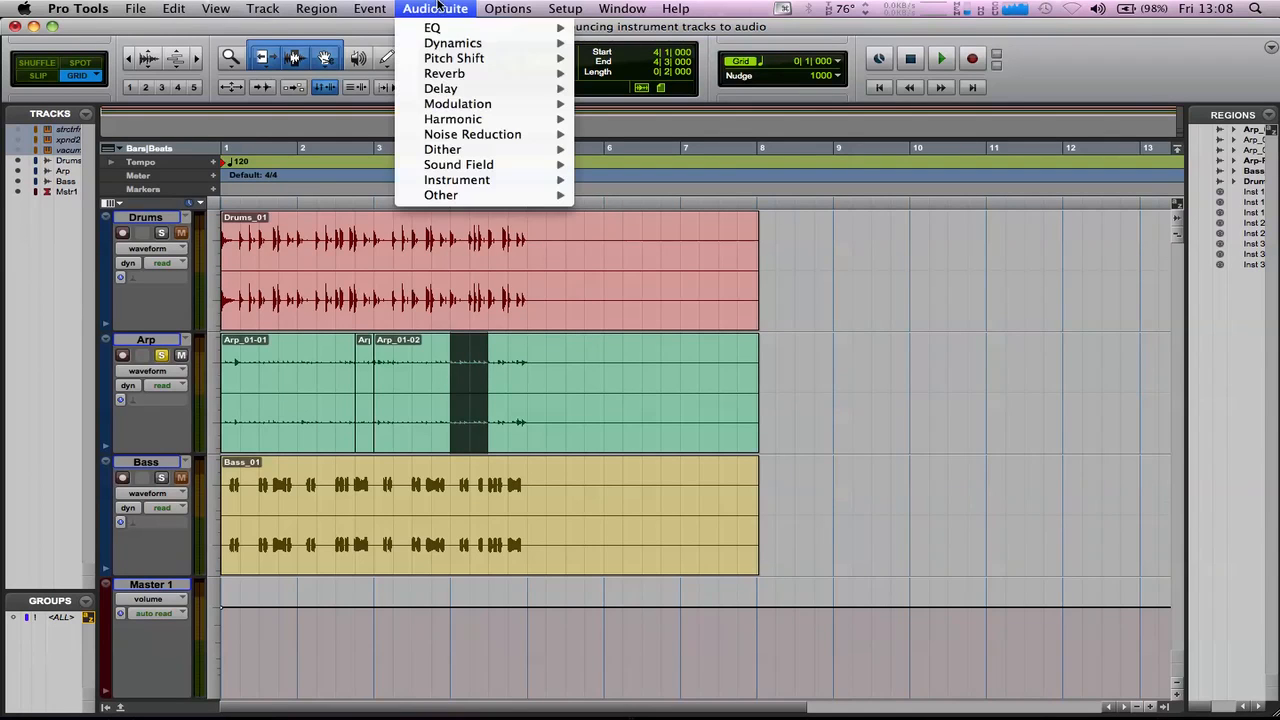
mouse_move(463, 119)
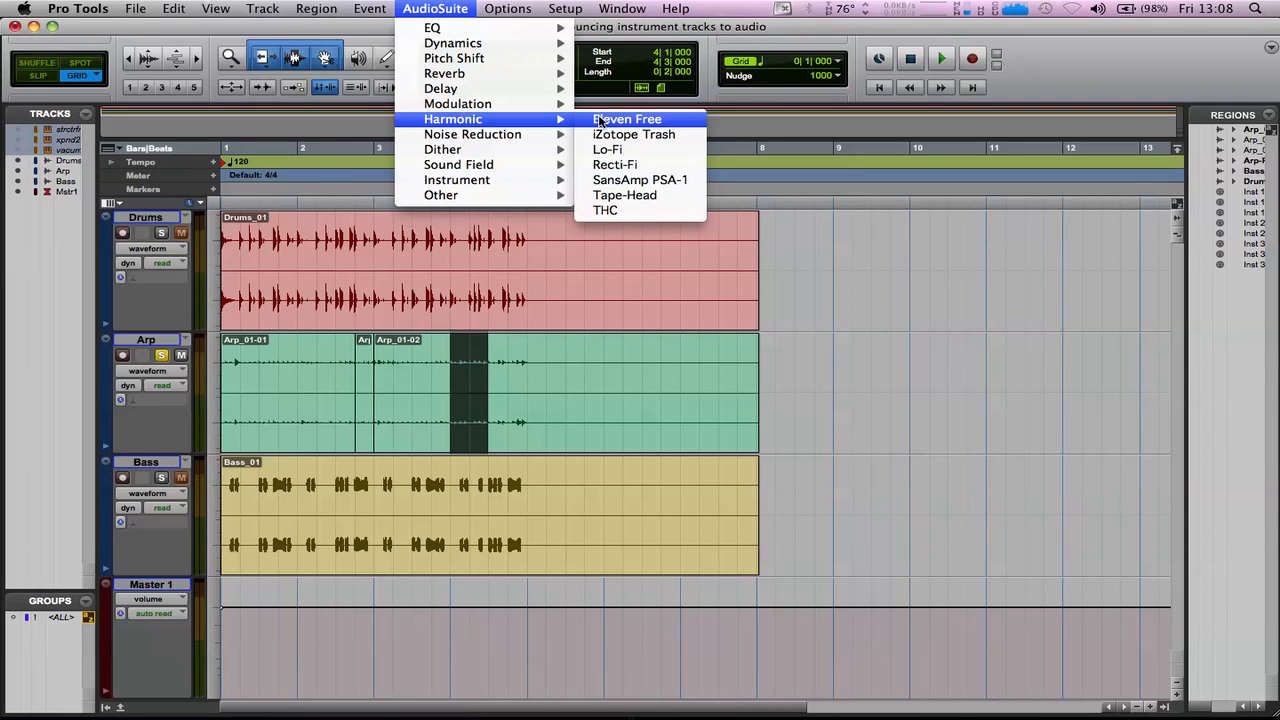
left_click(629, 151)
left_click_drag(588, 207, 786, 54)
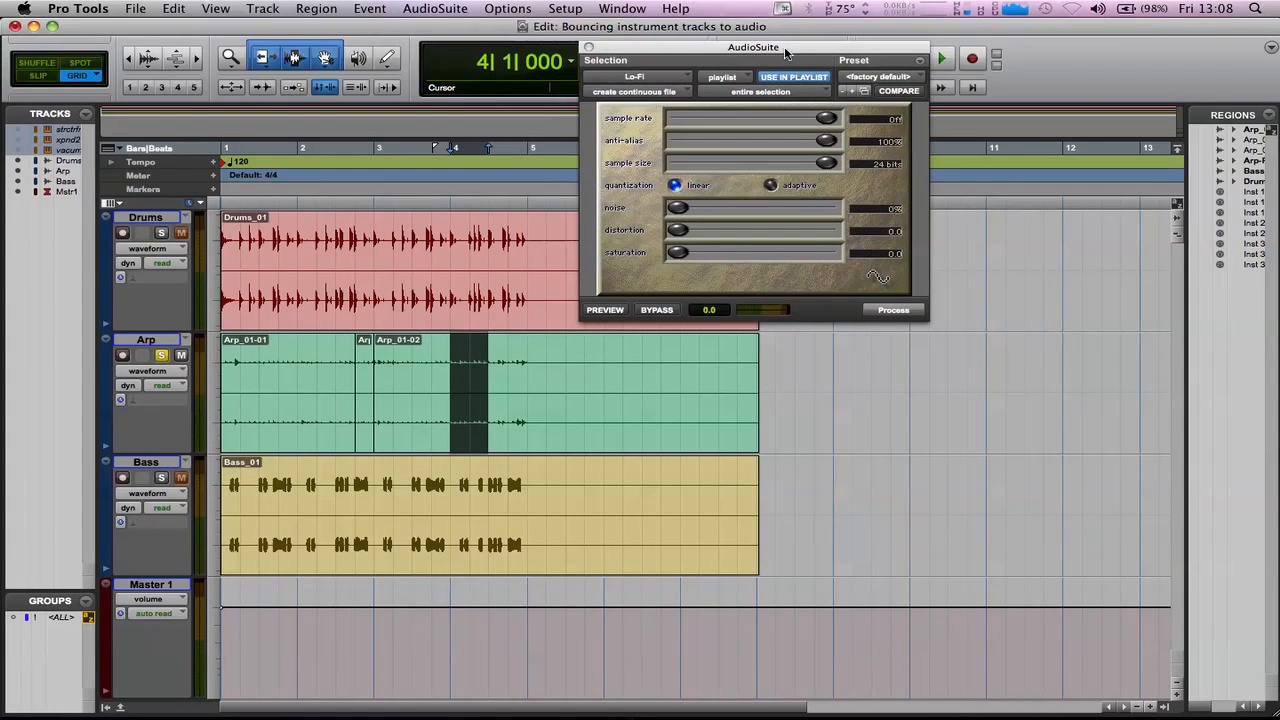
left_click(878, 78)
mouse_move(908, 51)
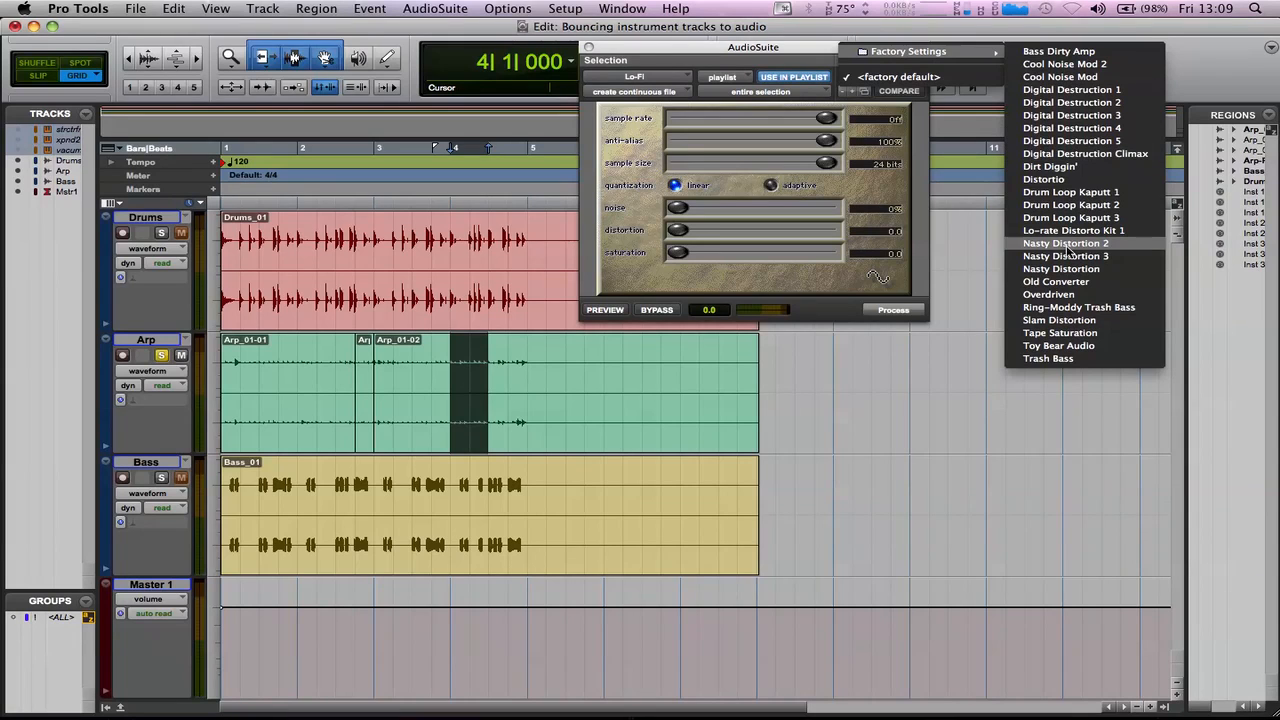
left_click(1067, 192)
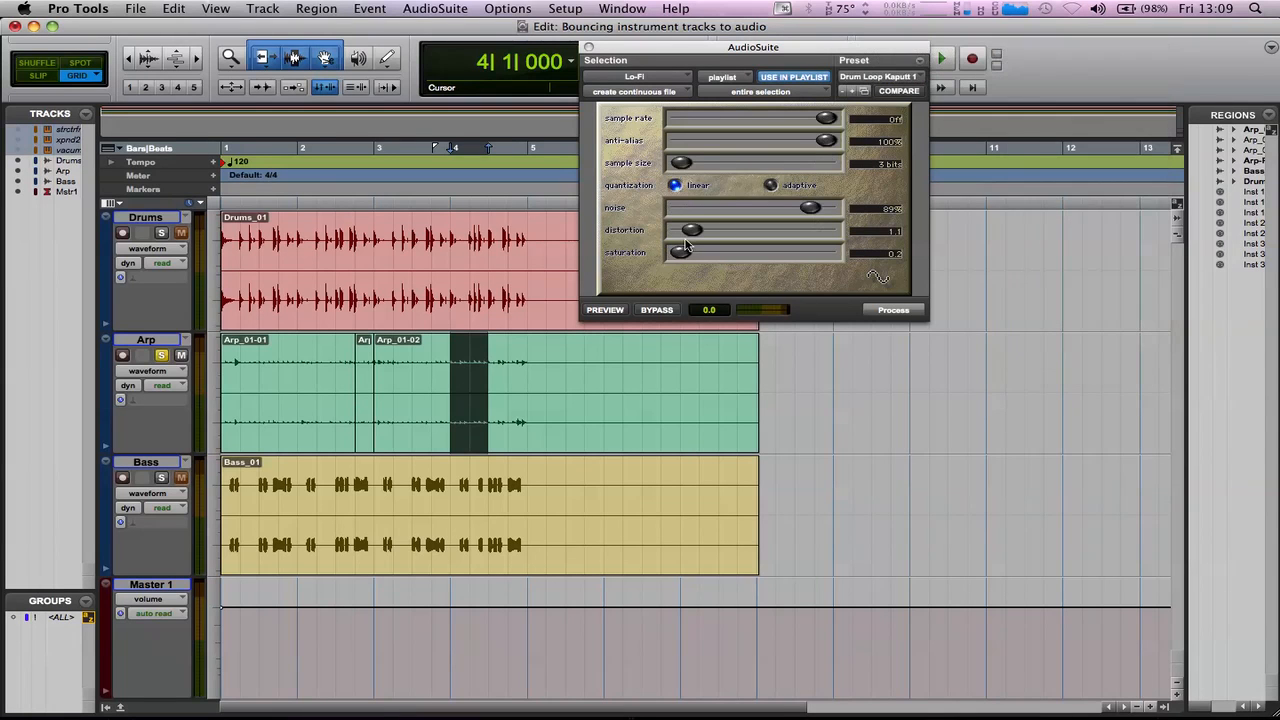
- While previewing Lo-Fi, set sample rate to 3150 Hertz, anti-alias 51%, sample size 16 bits and noise 0%, and process the Arp selection
left_click(605, 310)
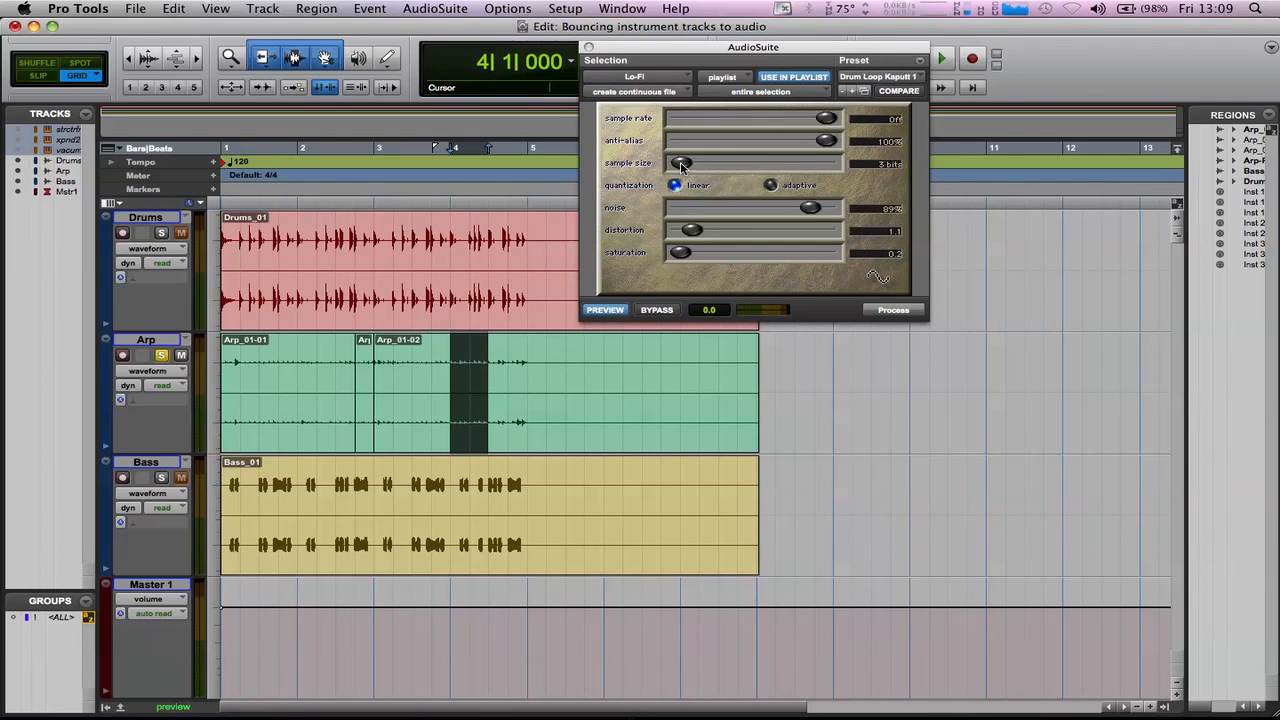
left_click_drag(684, 166, 762, 164)
mouse_move(813, 117)
left_mouse_down()
mouse_move(783, 120)
mouse_move(798, 120)
left_mouse_up()
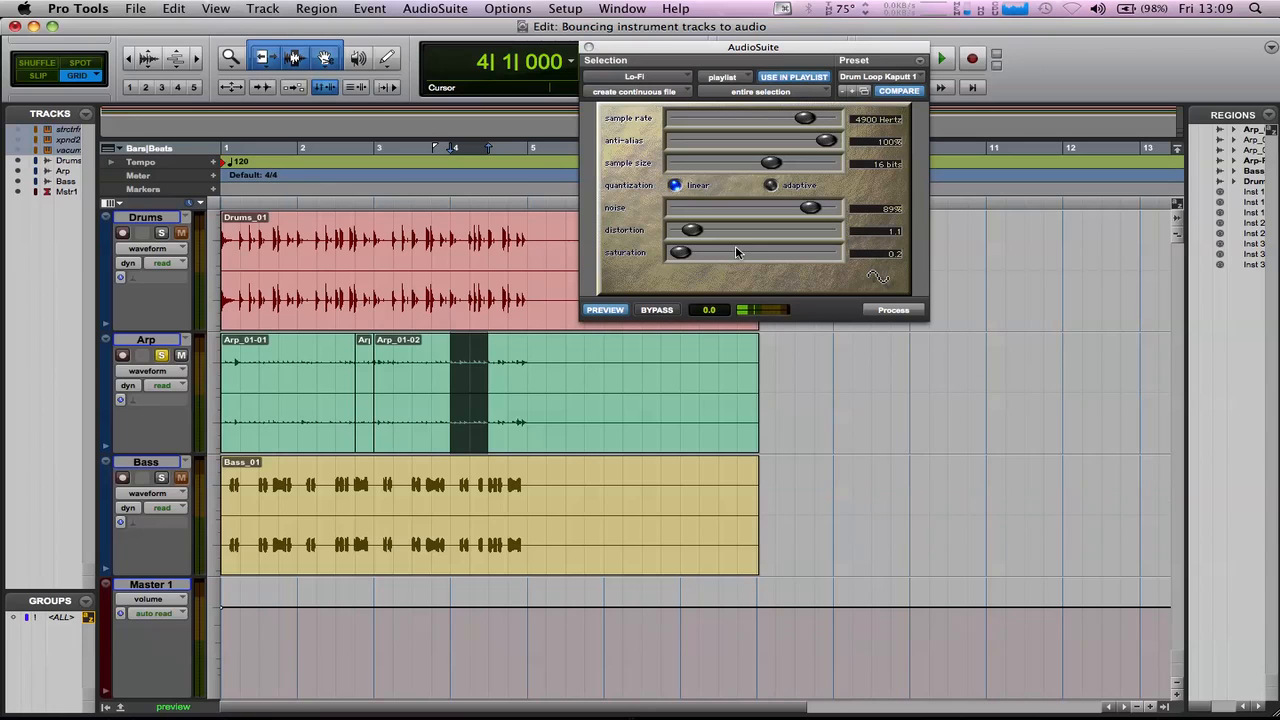
left_click_drag(811, 214, 680, 220)
mouse_move(797, 125)
left_mouse_down()
mouse_move(784, 125)
mouse_move(815, 142)
mouse_move(754, 148)
mouse_move(794, 121)
left_mouse_up()
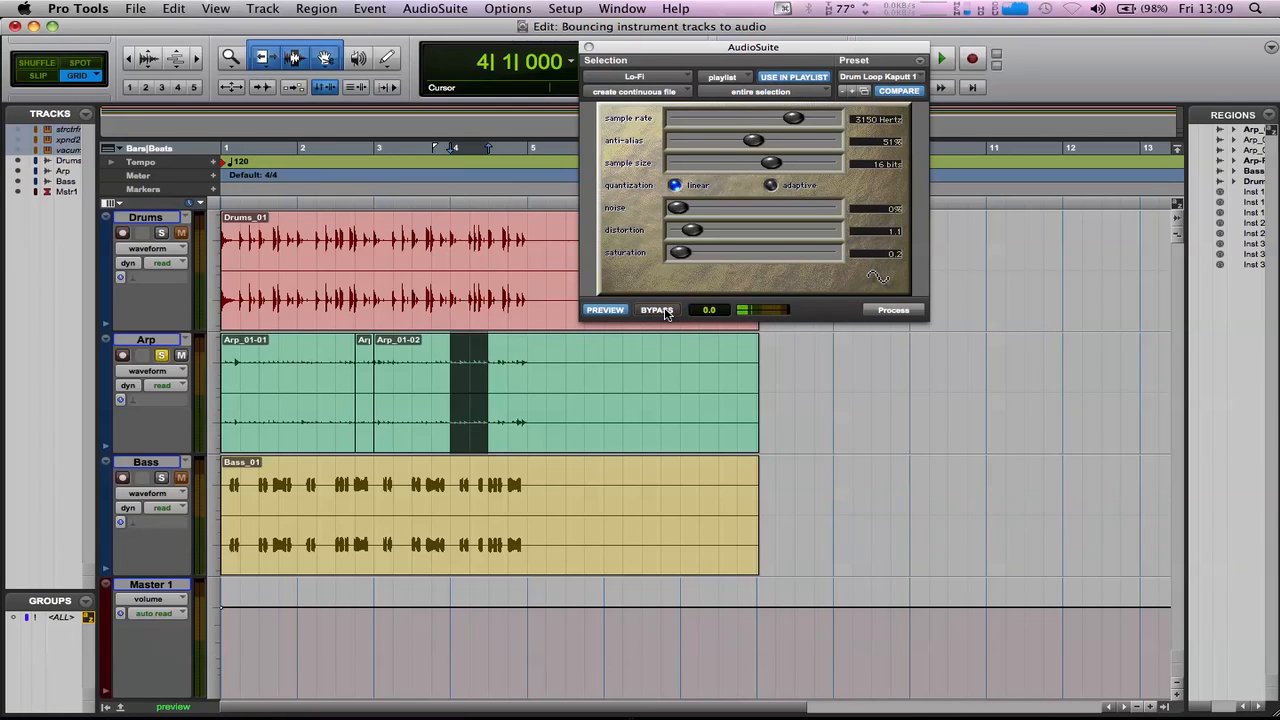
left_click(891, 311)
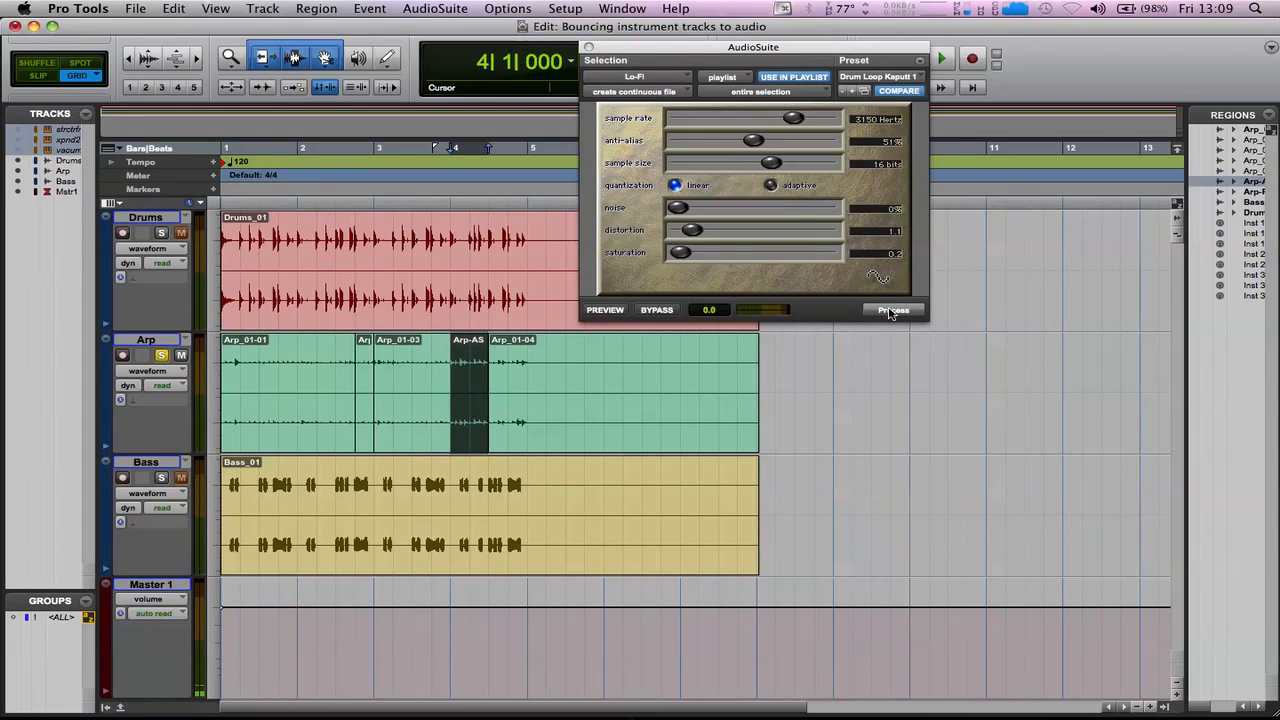
- Play back the Arp track from 3|4|000 through the Lo-Fi processed section and stop
left_click(430, 352)
key("space")
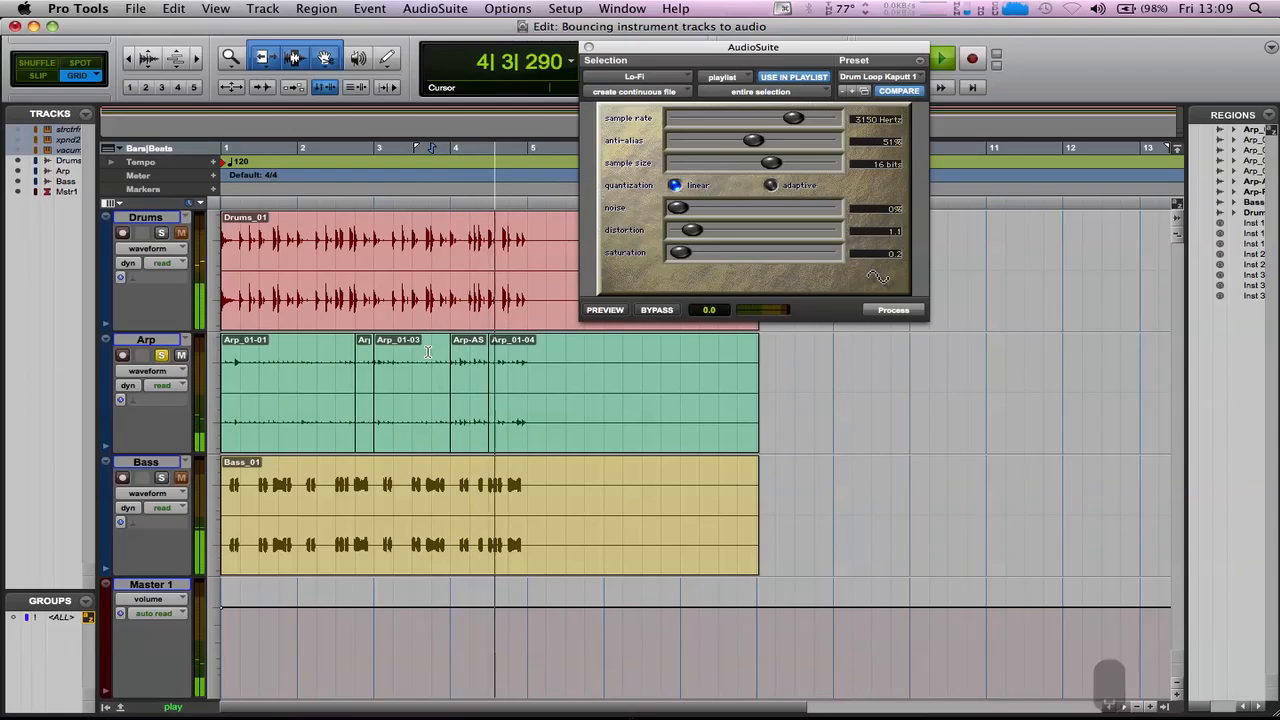
key("space")
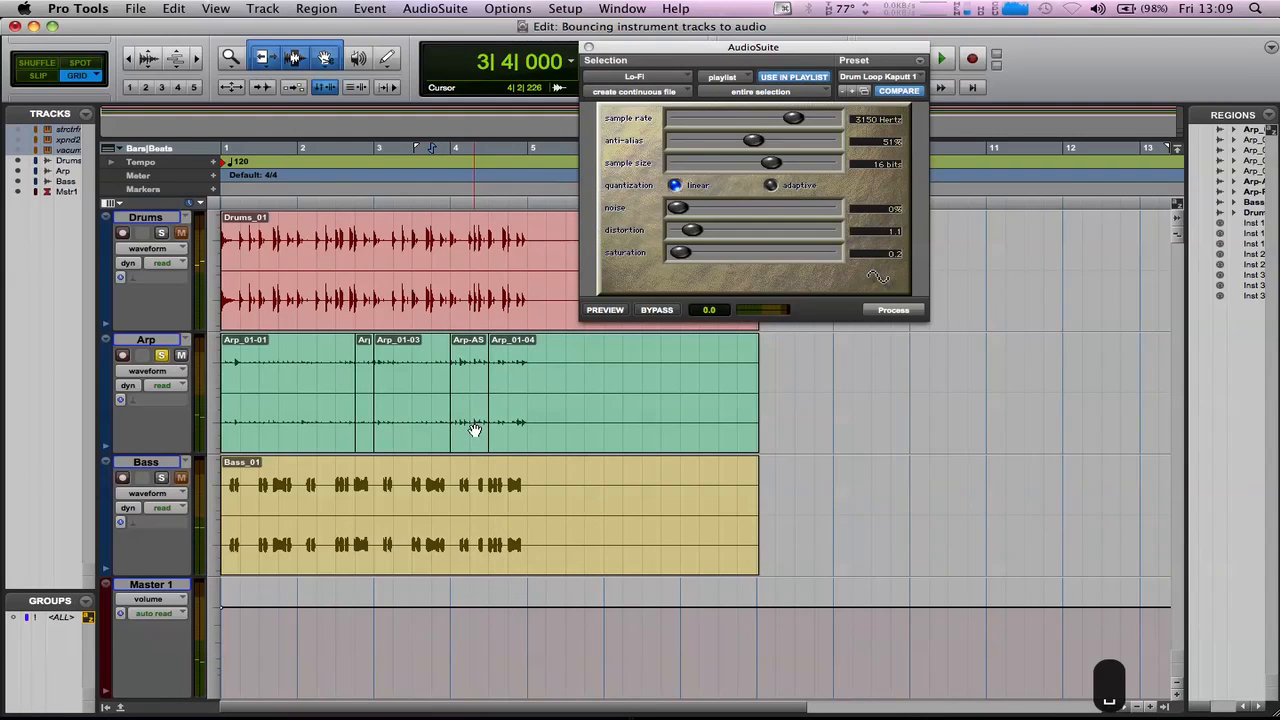
- Clear the region selection on the Arp track and widen the Regions list so the full region names fit
left_click(474, 430)
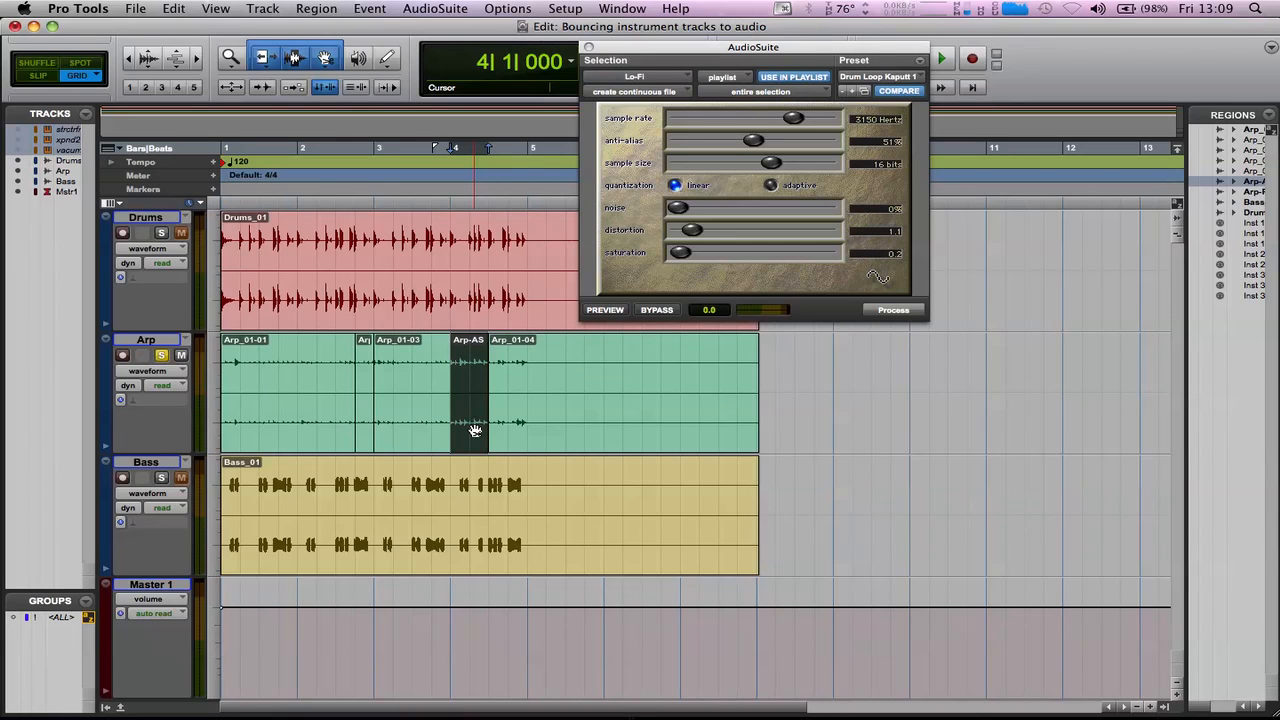
left_click(543, 426)
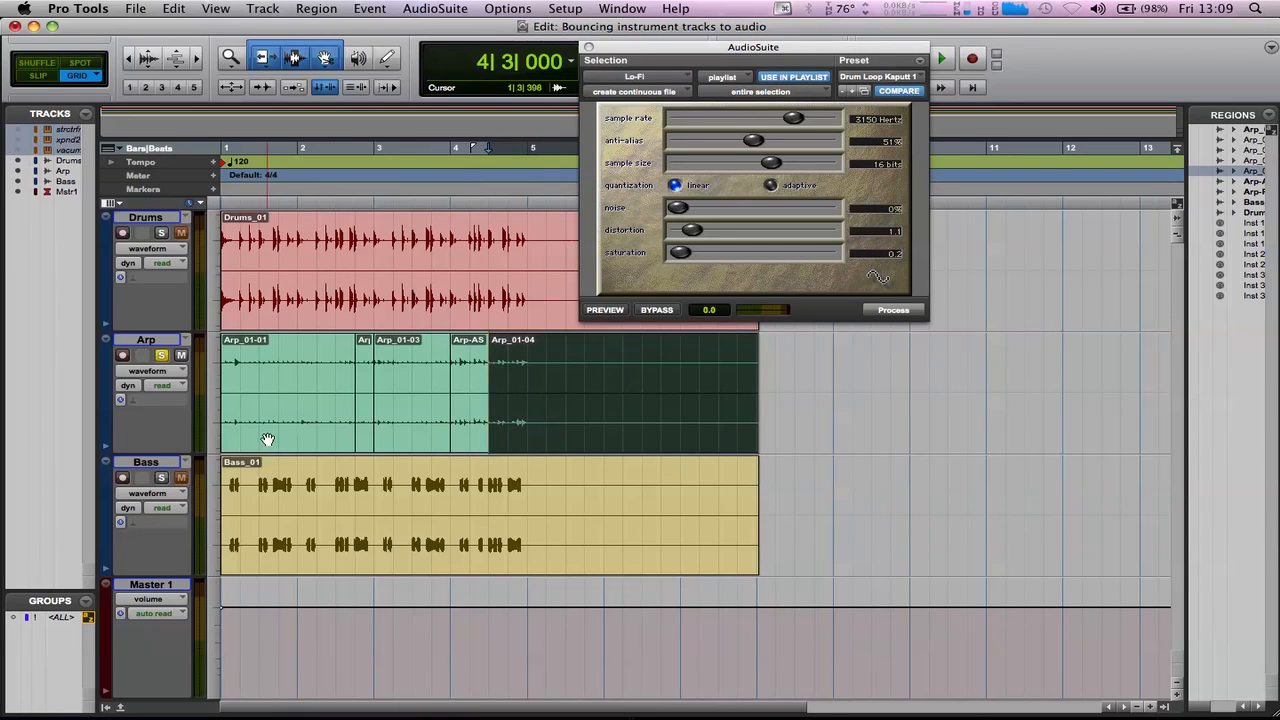
left_click(1006, 380)
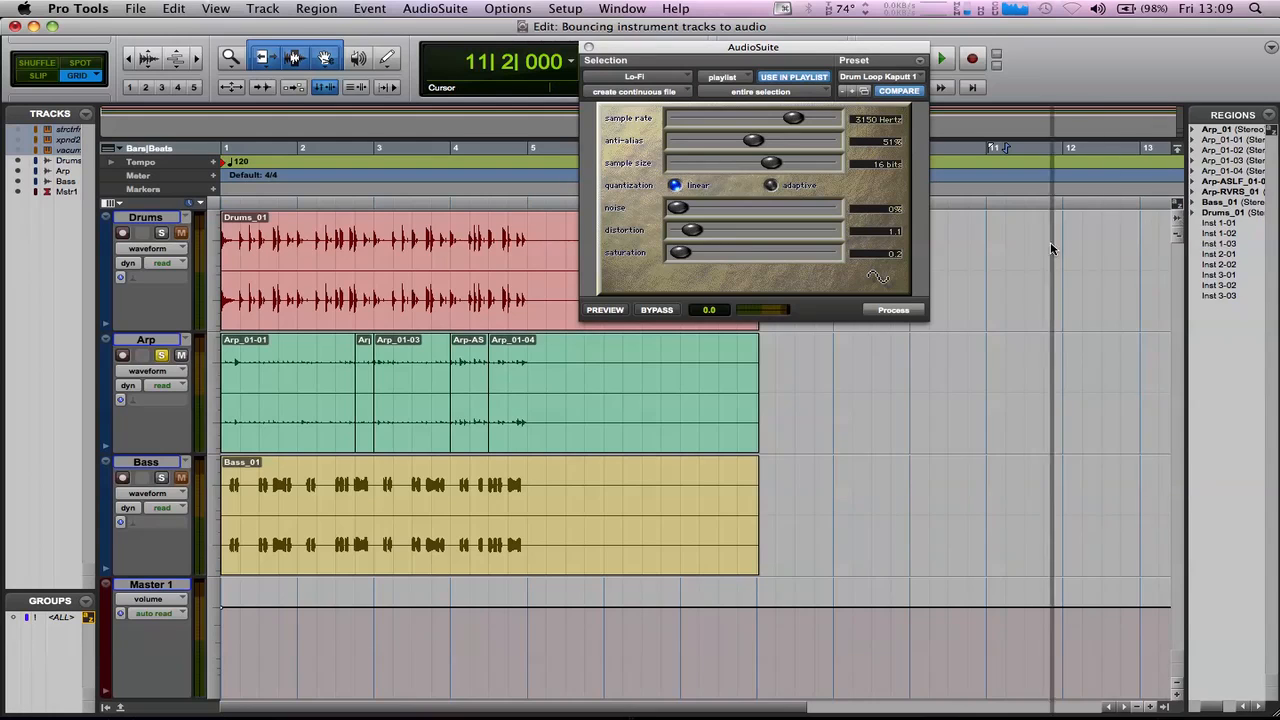
left_click_drag(1057, 242, 1055, 242)
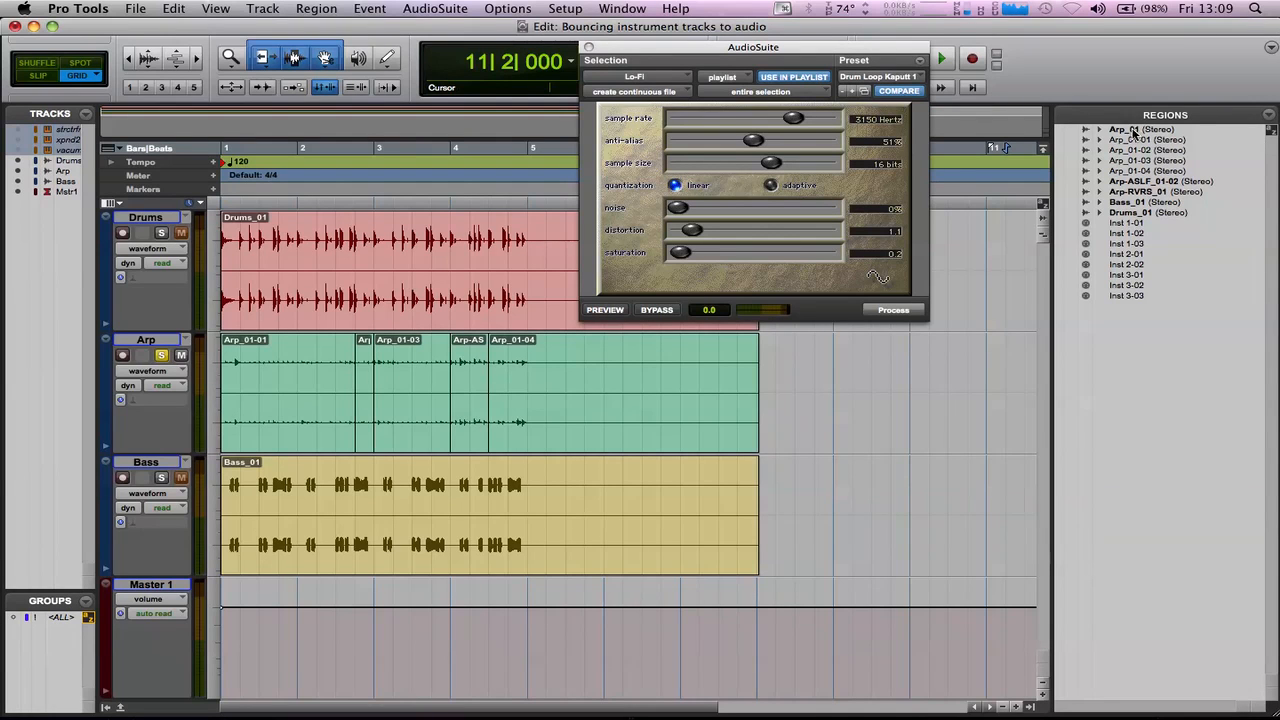
- Place the original Arp_01 region from the Regions list on the Arp track at 9|1|000 and delete it from the track again
left_click_drag(1134, 131, 831, 398)
scroll(831, 398, "right", 5)
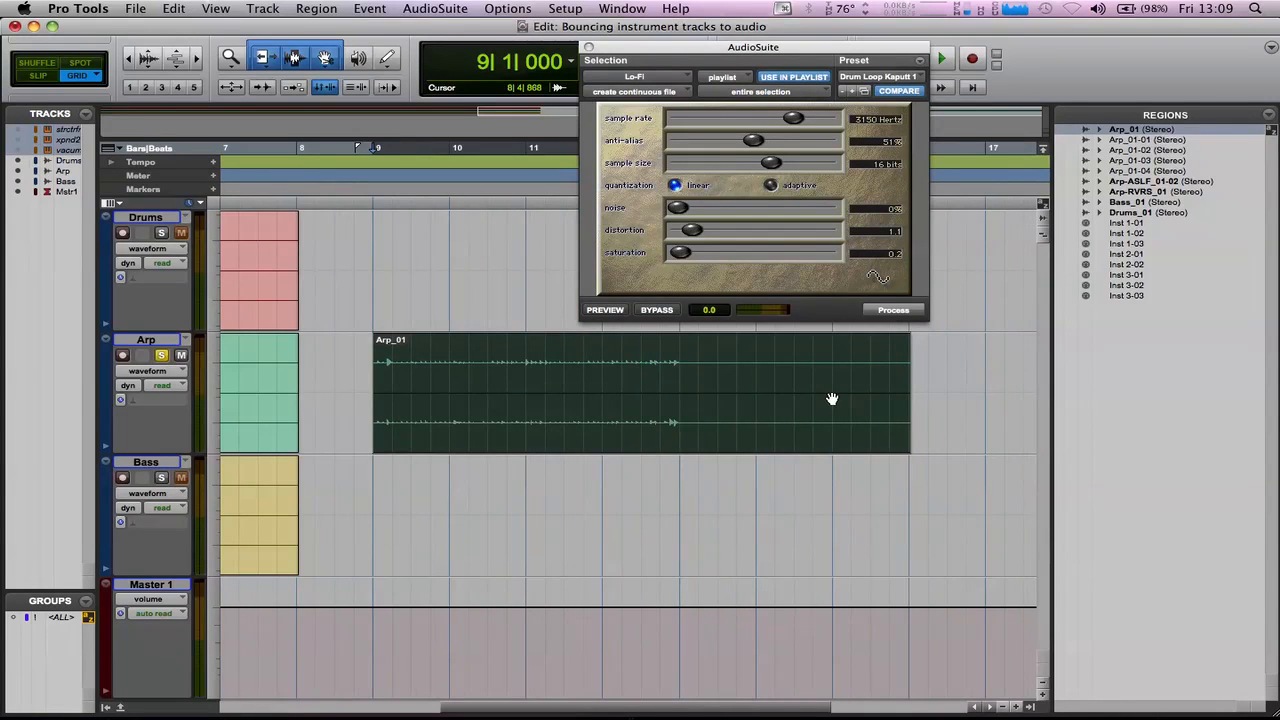
scroll(831, 398, "left", 2)
scroll(831, 398, "left", 3)
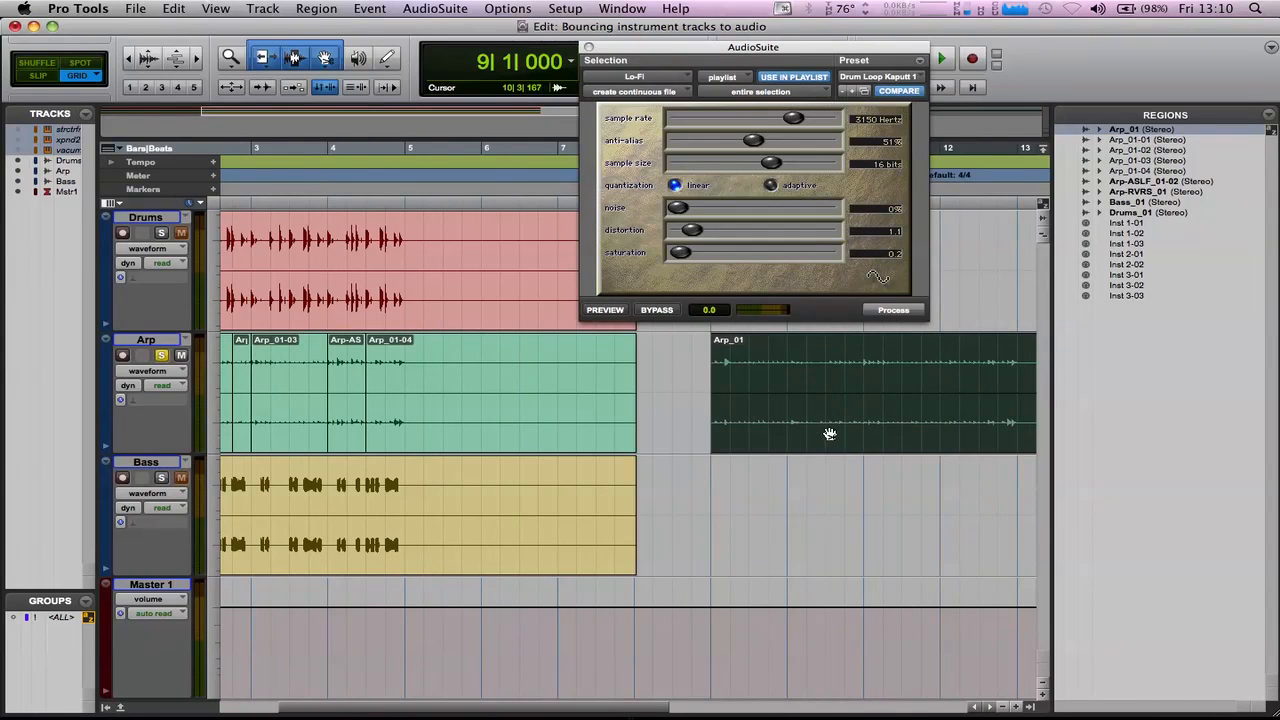
key("BackSpace")
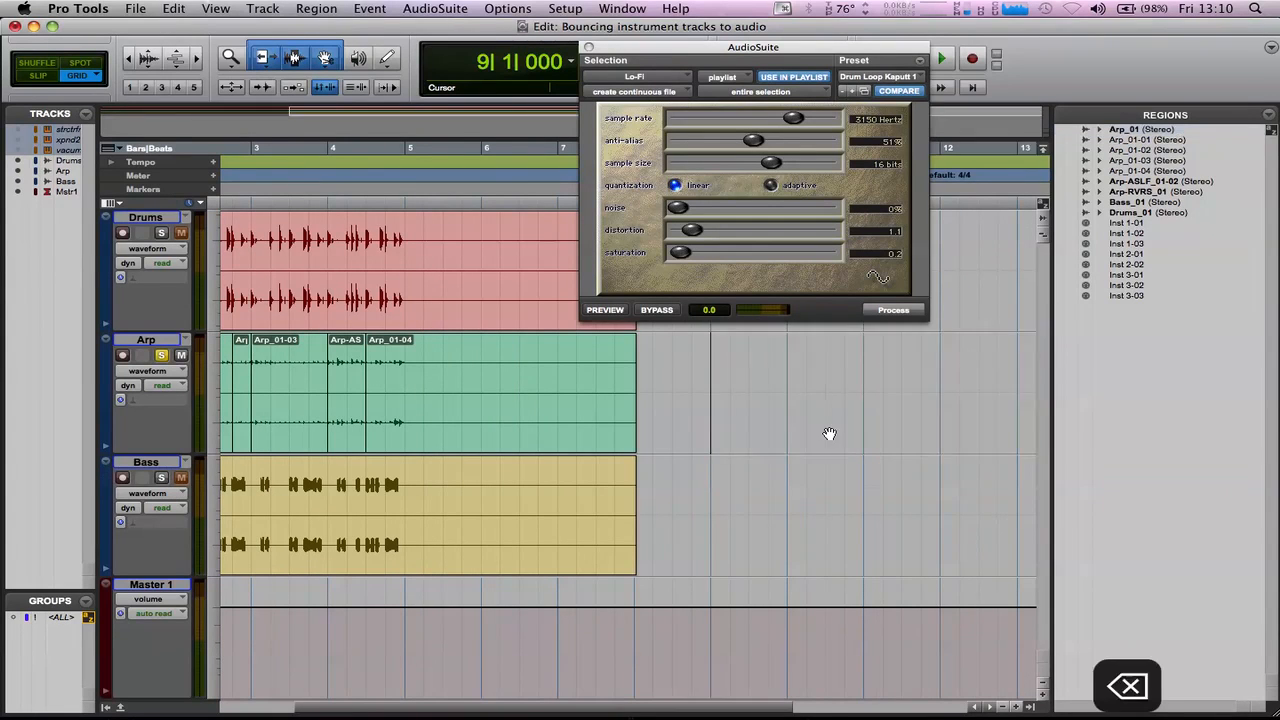
scroll(829, 433, "left", 2)
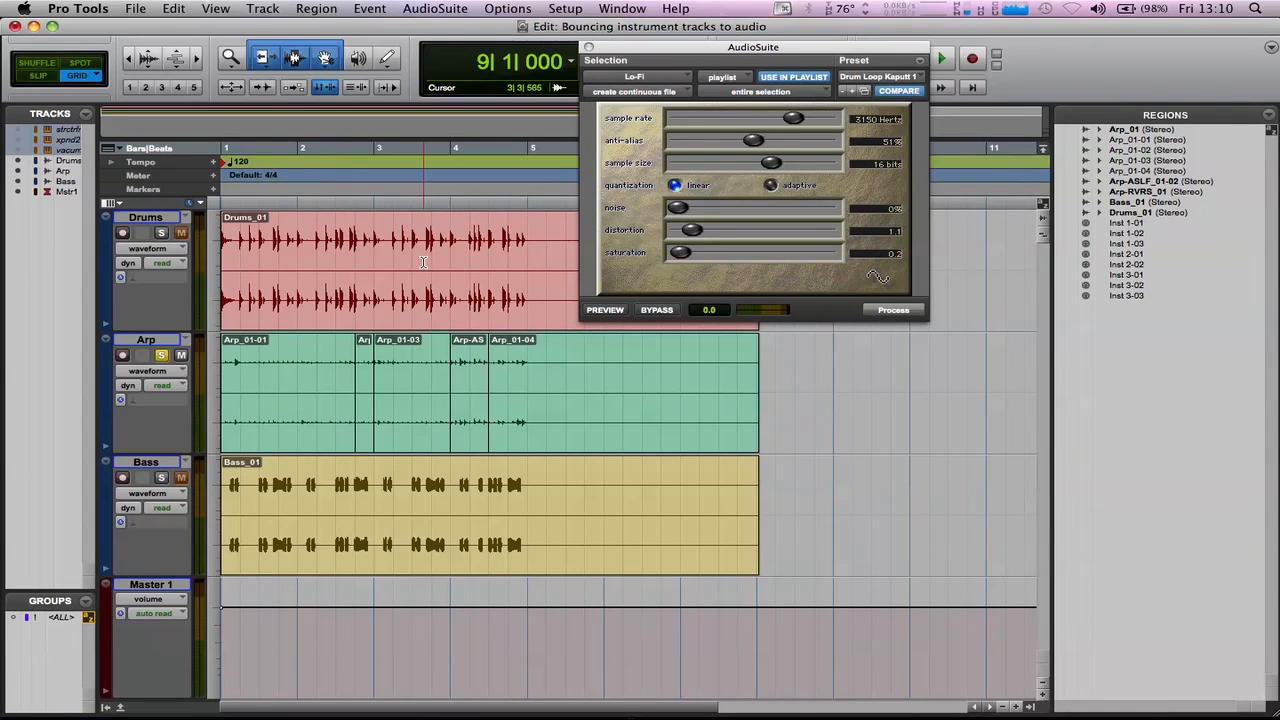
- Solo the Drums track, select its audio from 3|3|000 to 4|1|000, and preview and process it with the current Lo-Fi settings
left_click_drag(423, 258, 450, 258)
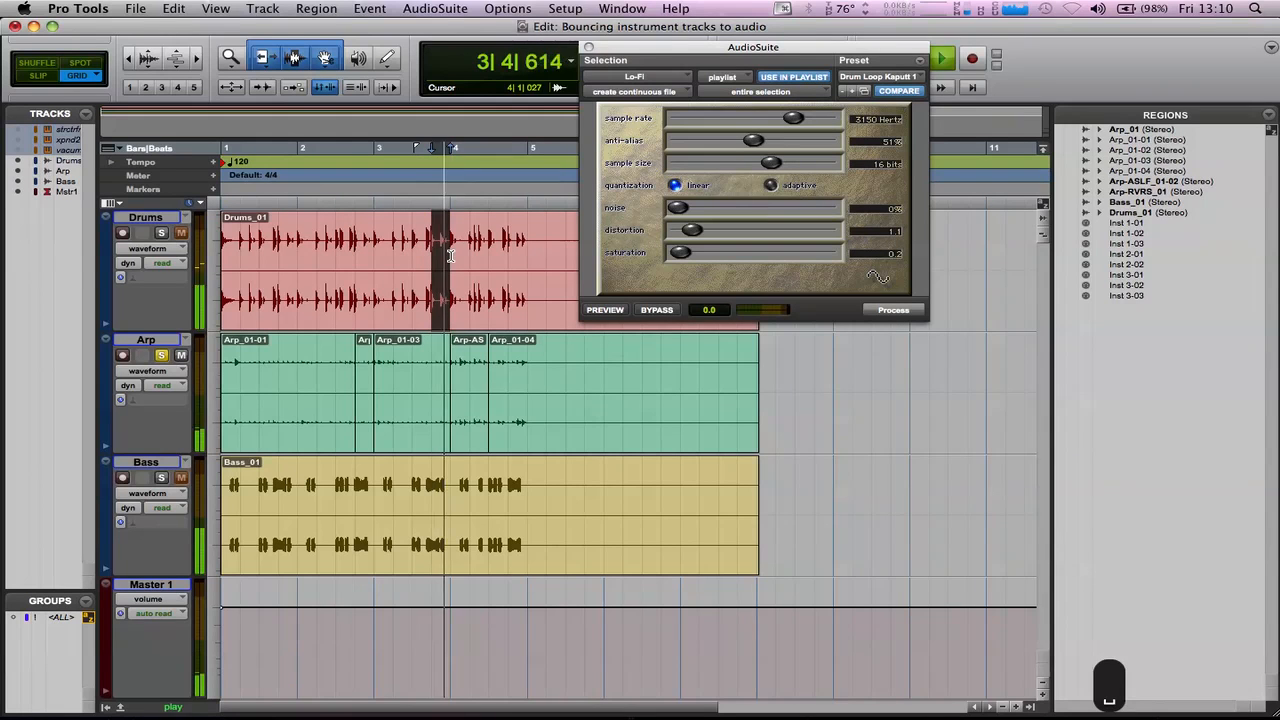
left_click(161, 232)
key("space")
left_click_drag(410, 247, 446, 249)
key("space")
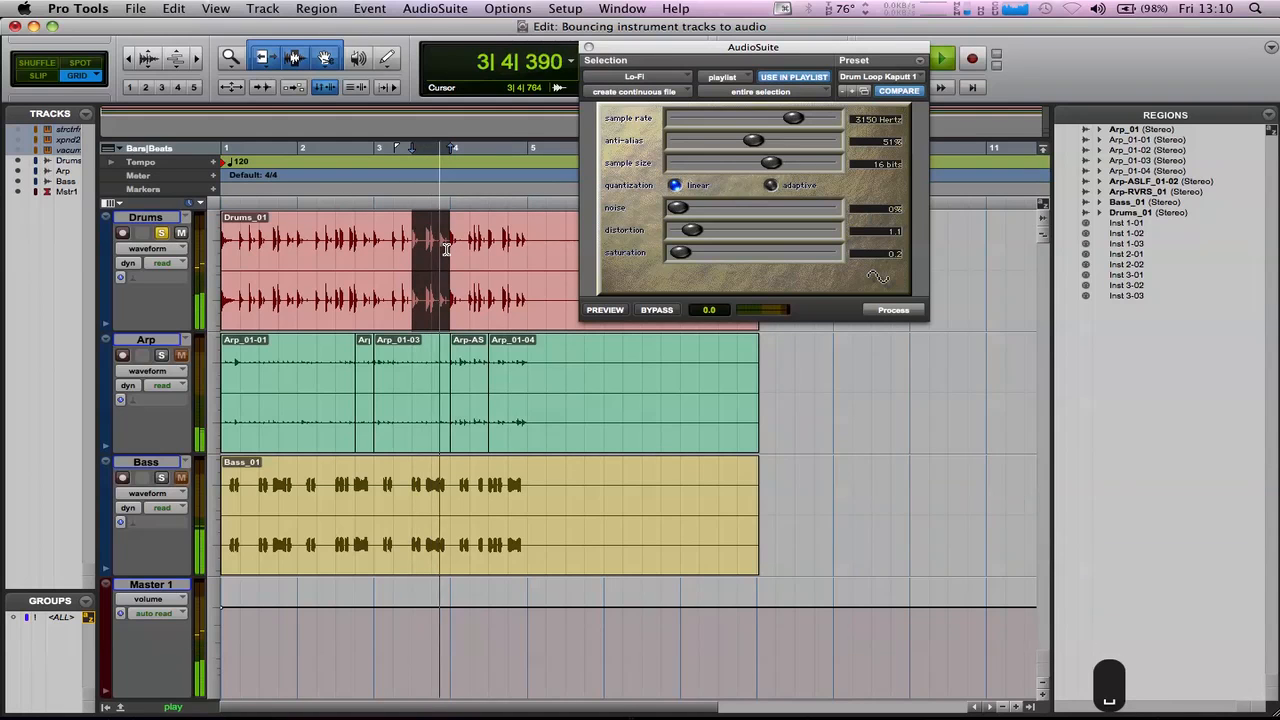
left_click(603, 311)
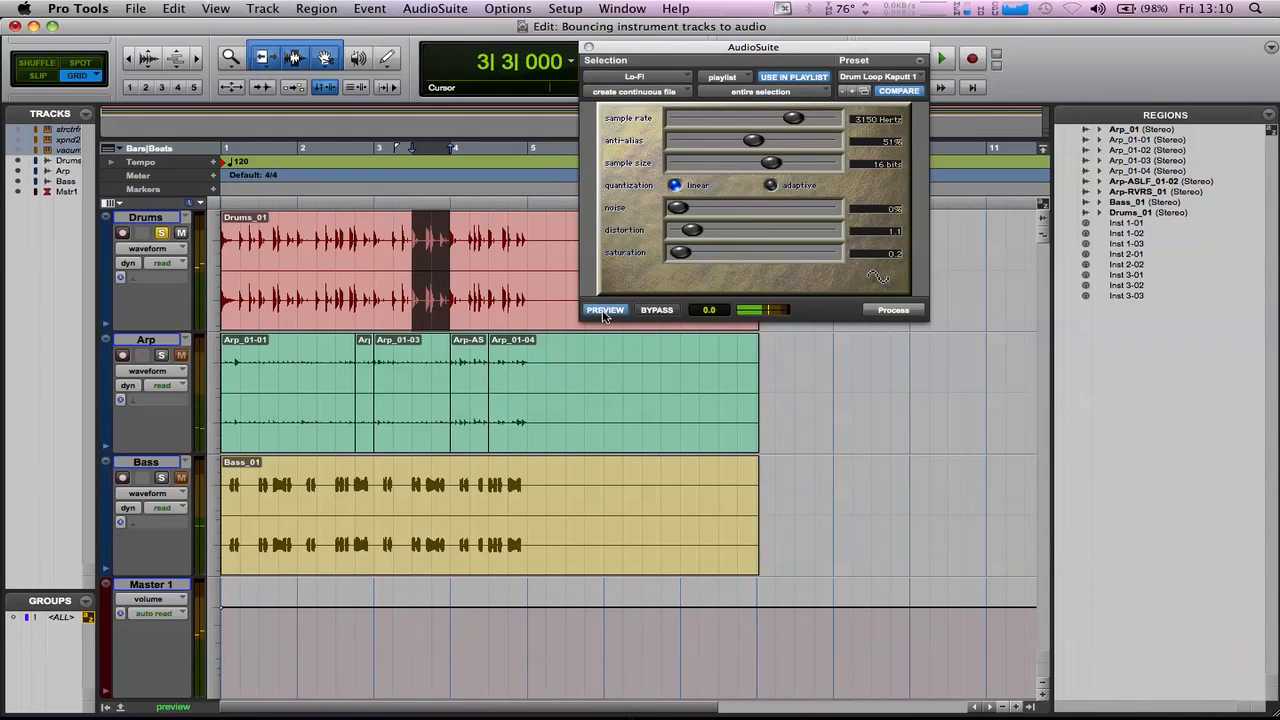
left_click(884, 313)
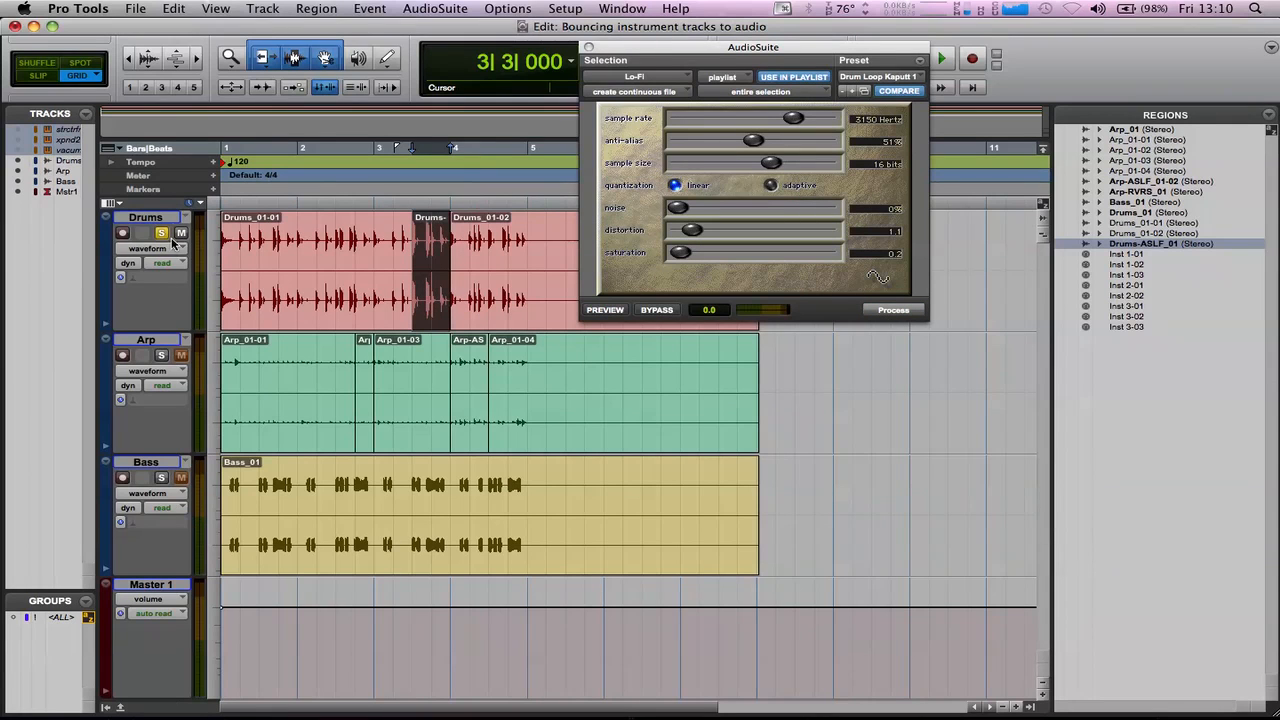
- Play back all tracks unsoloed from 2|4|000 through the processed drum section, and close the AudioSuite window
left_click(352, 240)
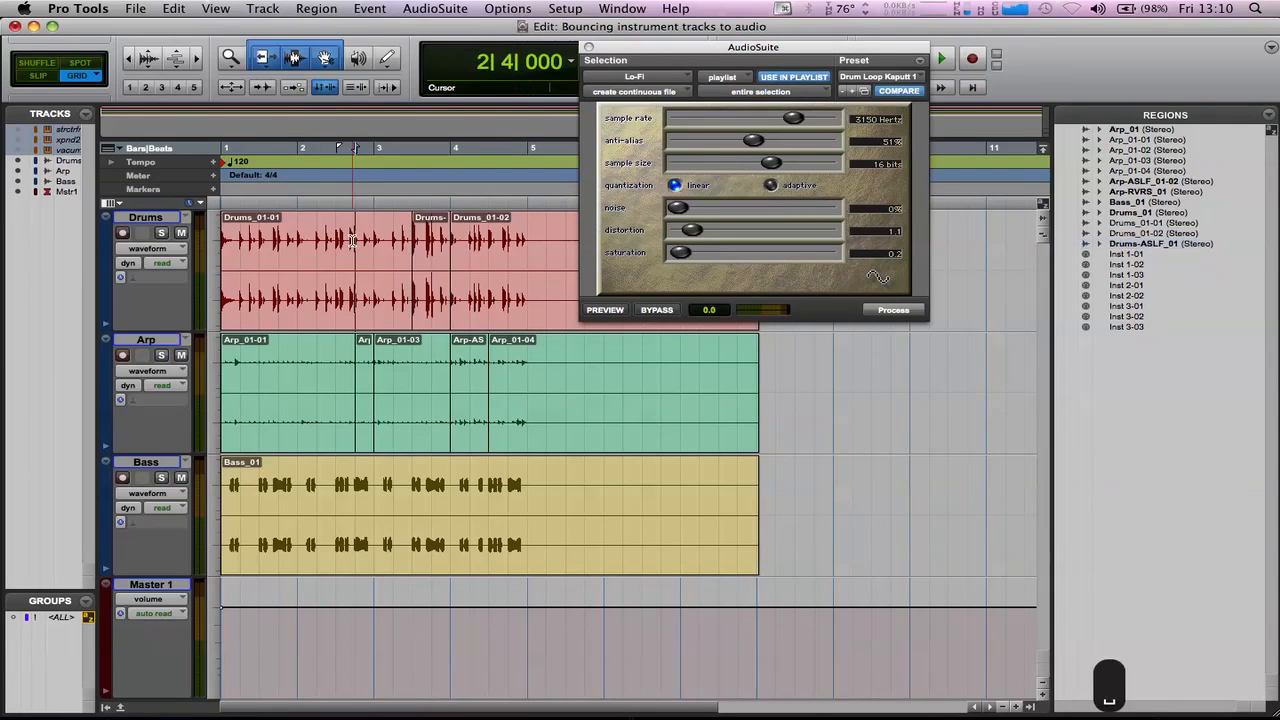
key("space")
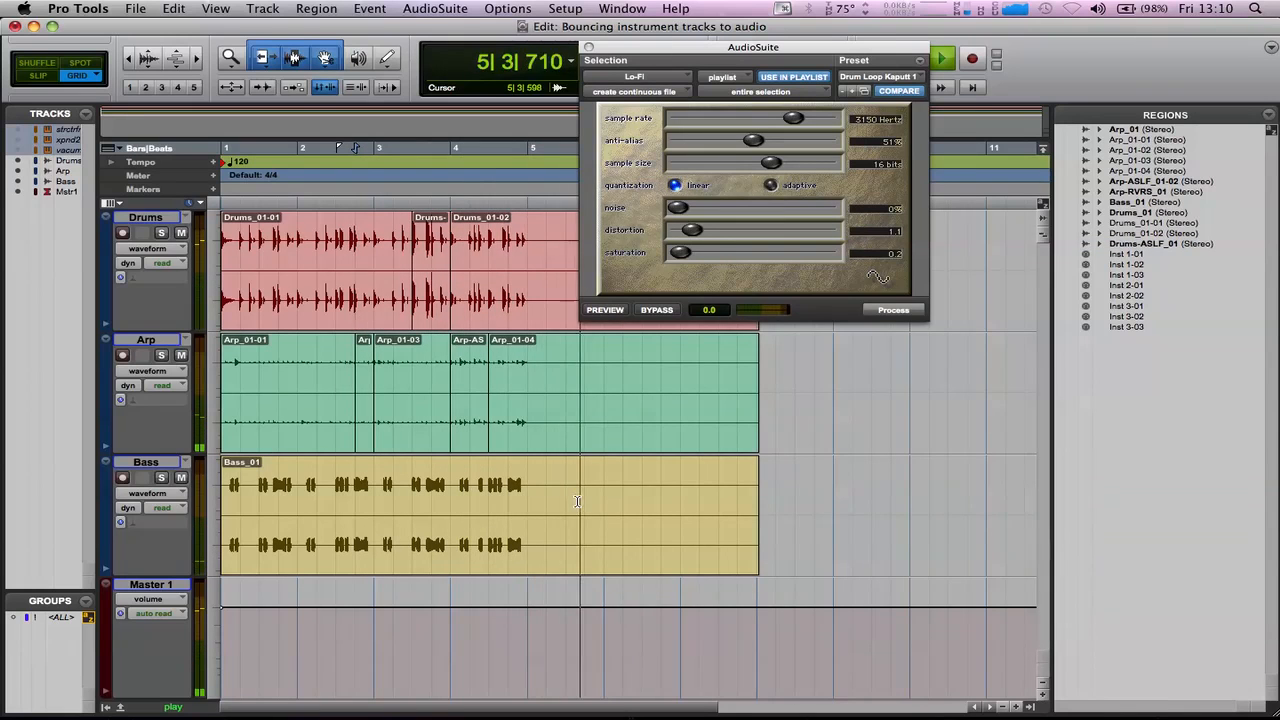
key("space")
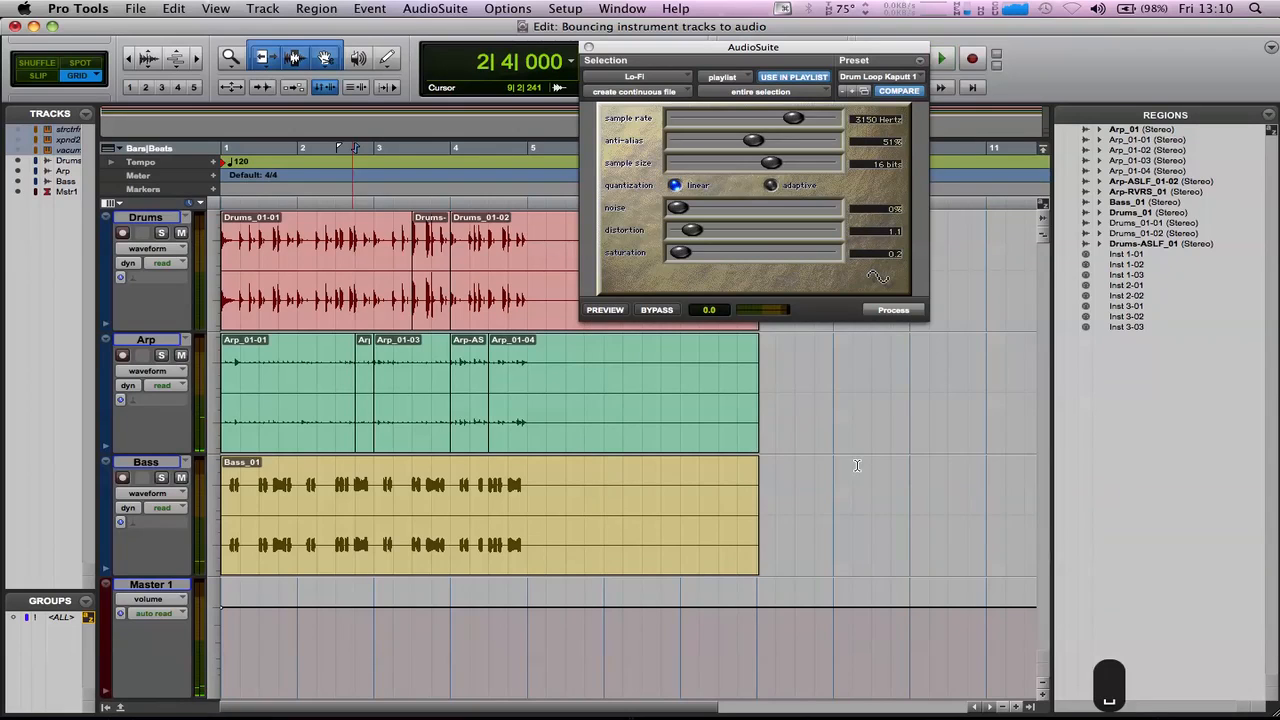
left_click(590, 47)
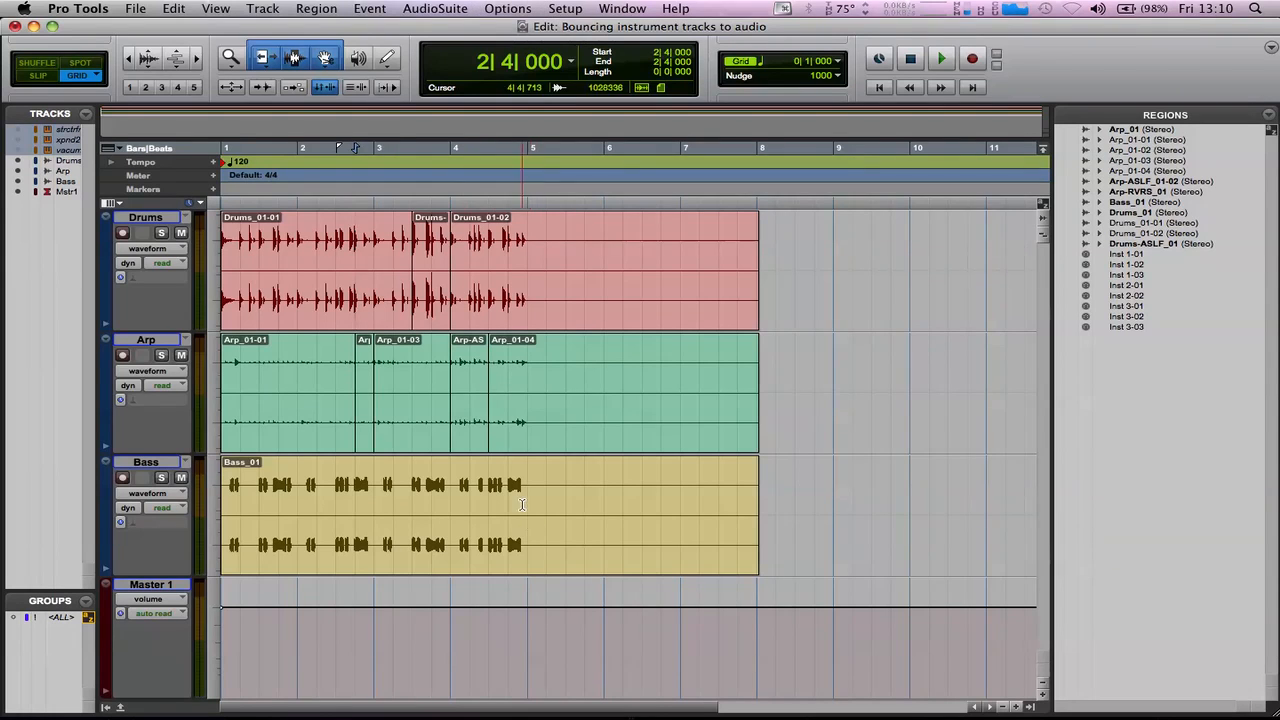
- Select the Bass audio from 1|1|000 to 5|1|000 and preview it through AudioSuite SansAmp PSA-1 with the factory default
left_click_drag(527, 503, 201, 519)
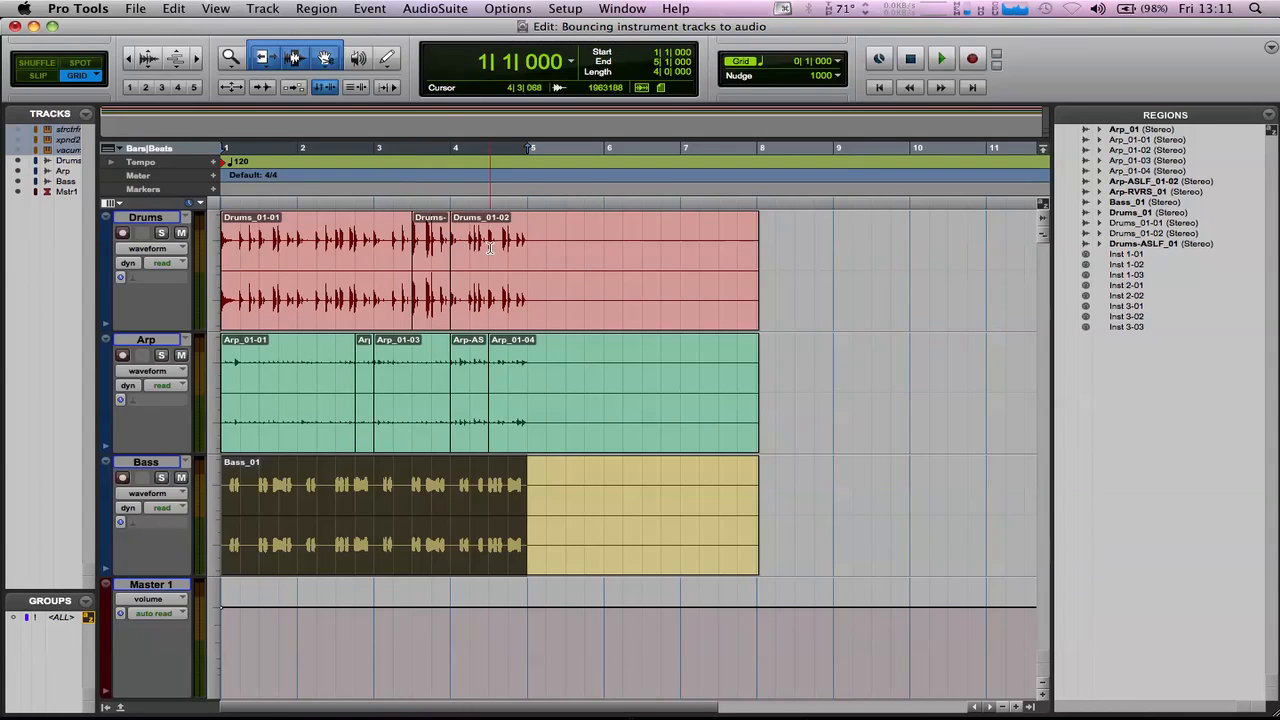
left_click(435, 8)
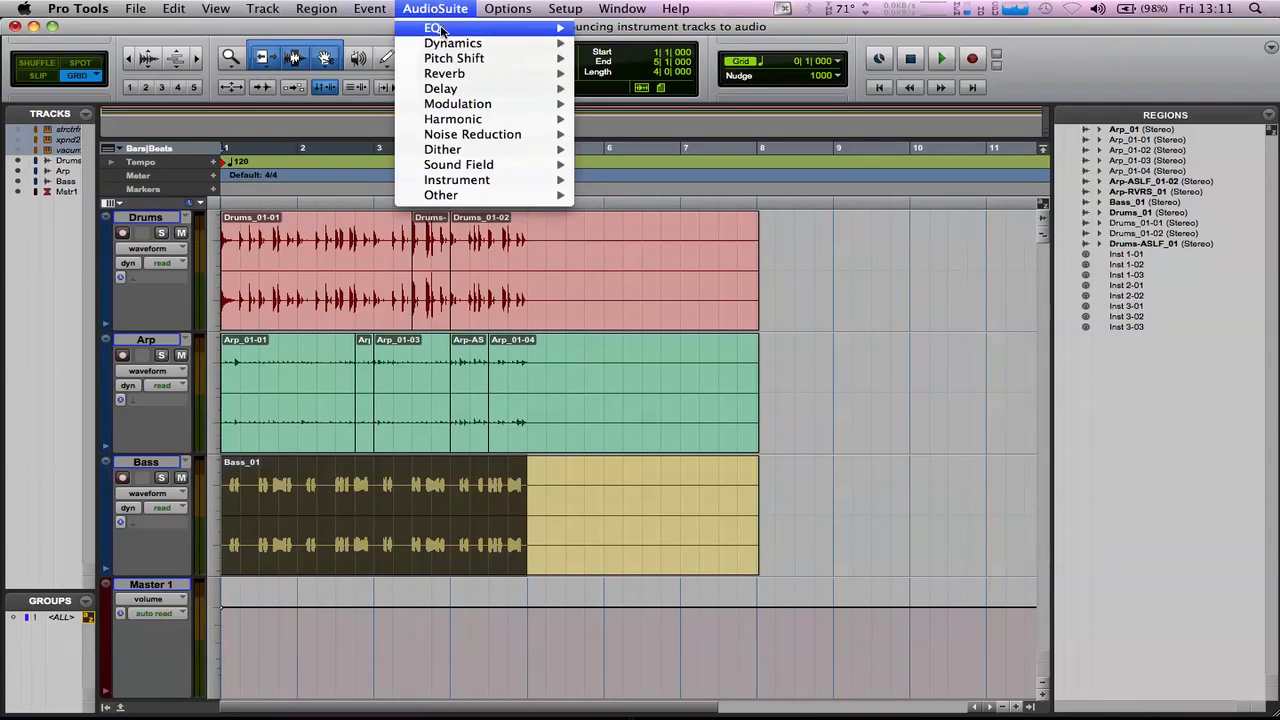
mouse_move(461, 46)
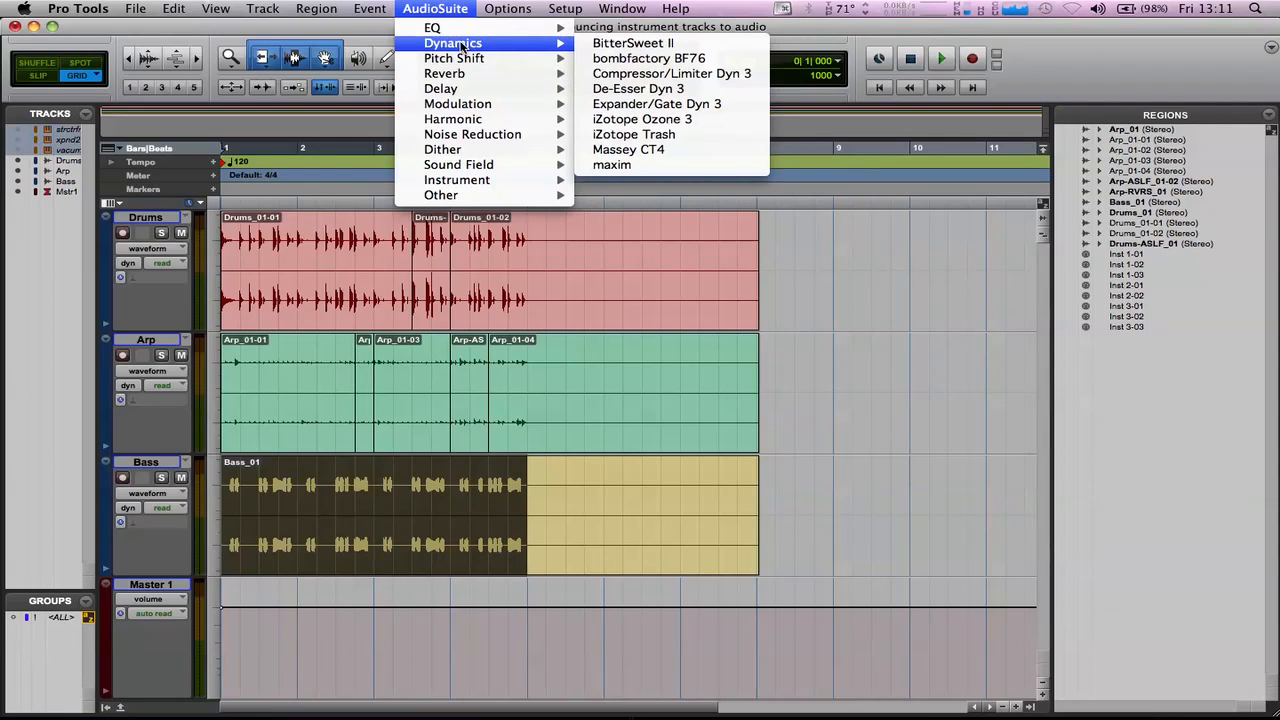
mouse_move(458, 121)
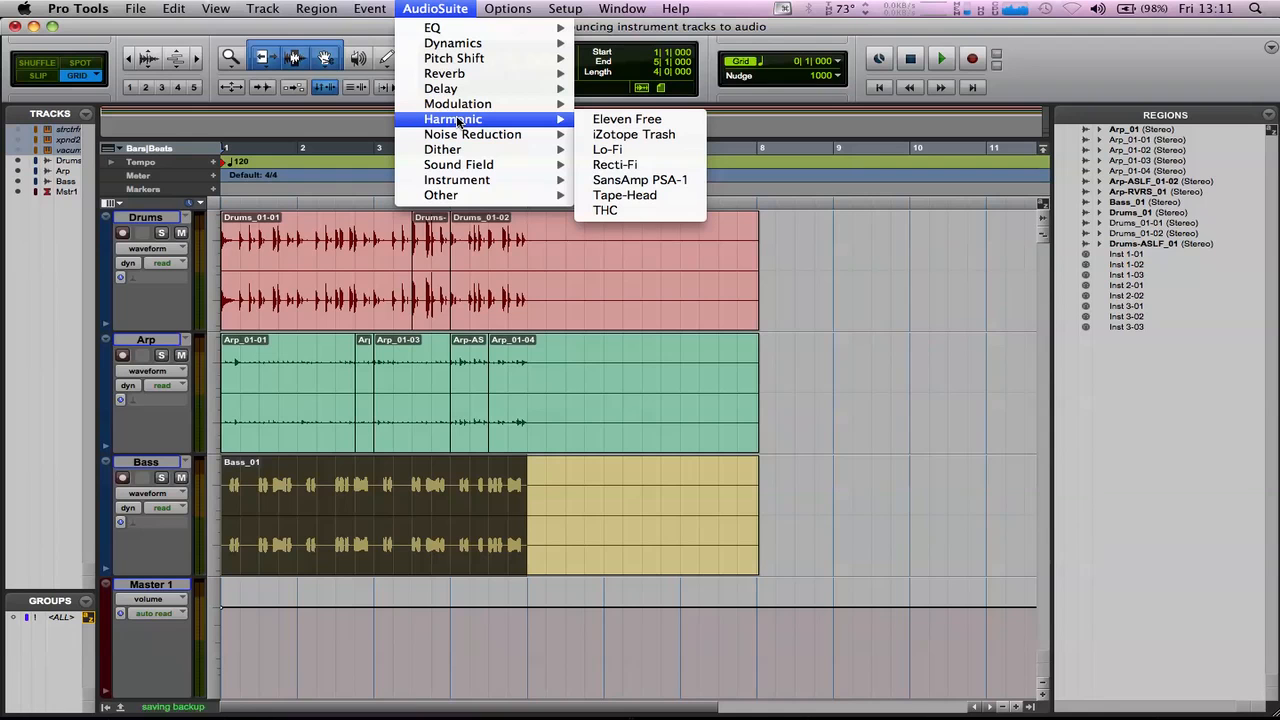
left_click(632, 177)
left_click(620, 233)
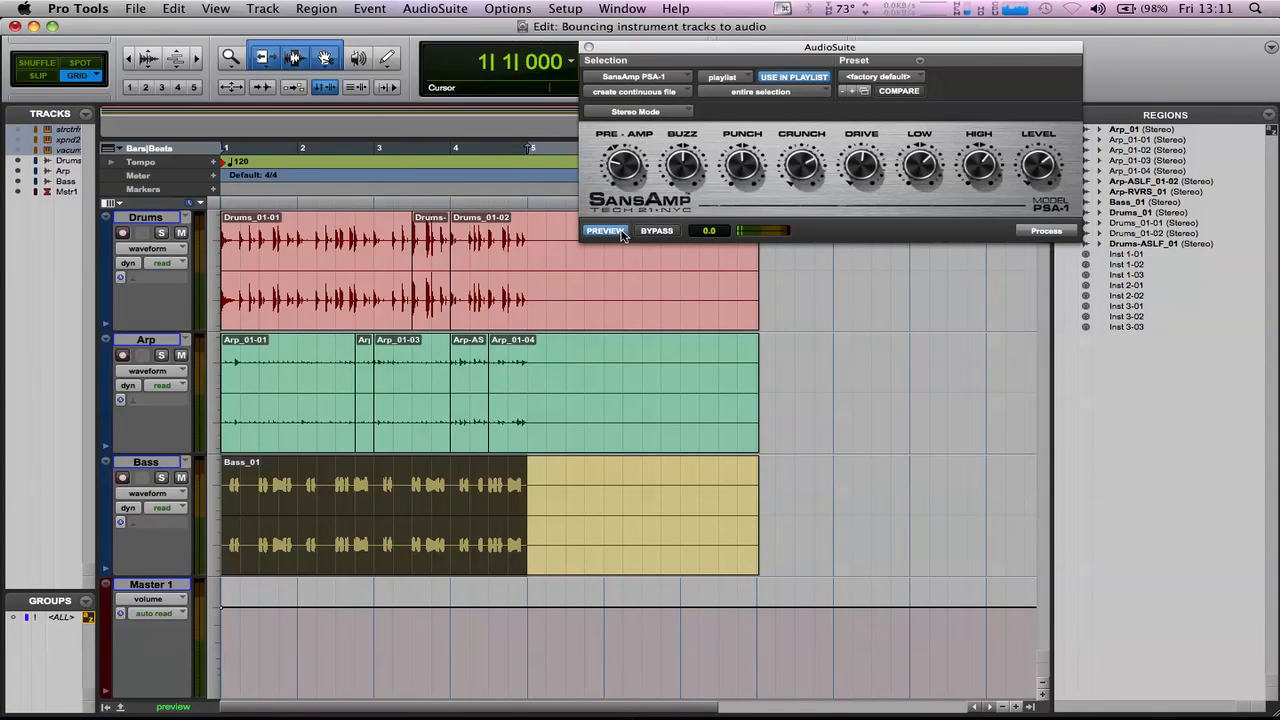
left_click(622, 233)
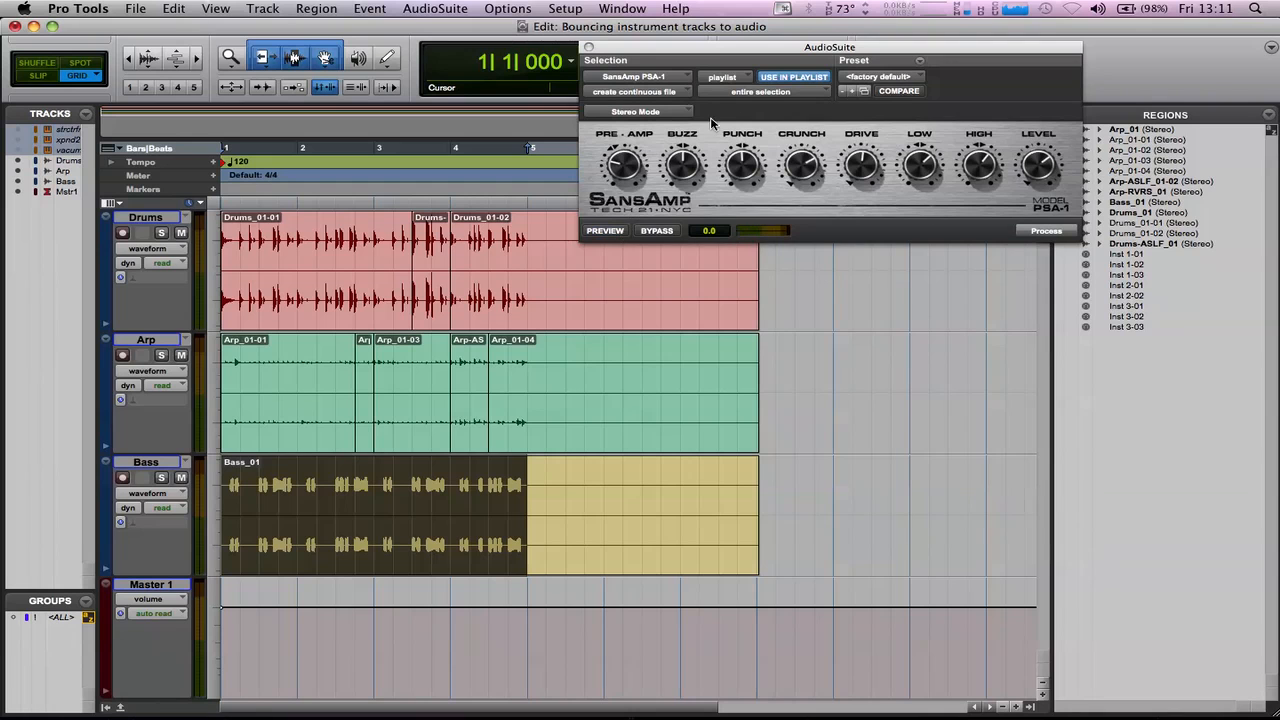
- Load the Distorted Bass preset from the SansAmp factory bass presets and preview it on the Bass selection
left_click(862, 78)
mouse_move(876, 16)
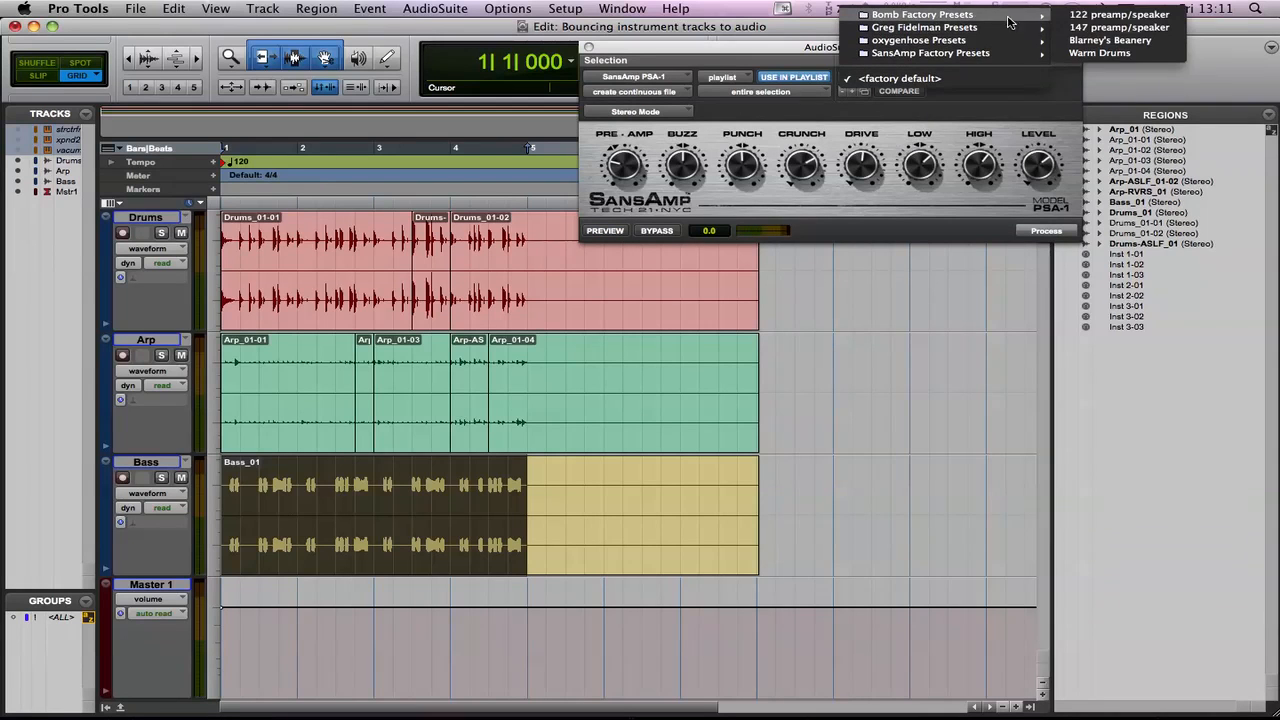
mouse_move(924, 57)
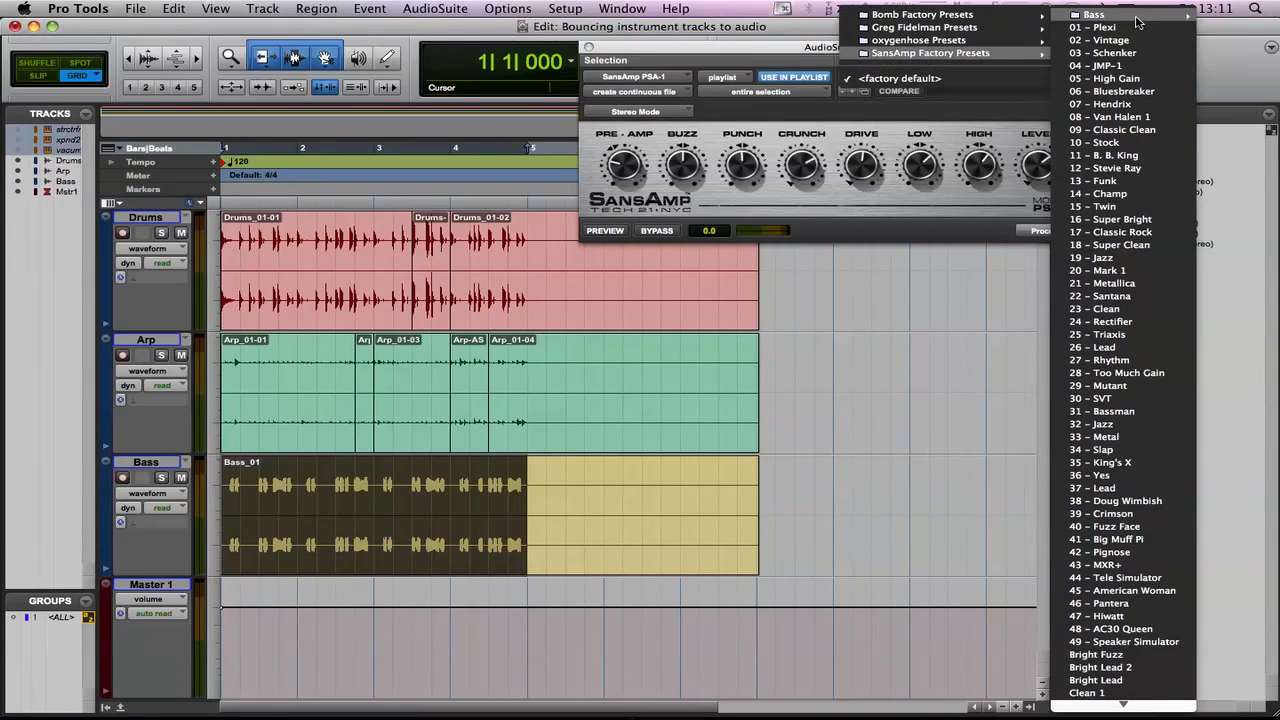
mouse_move(1120, 18)
left_click(1024, 30)
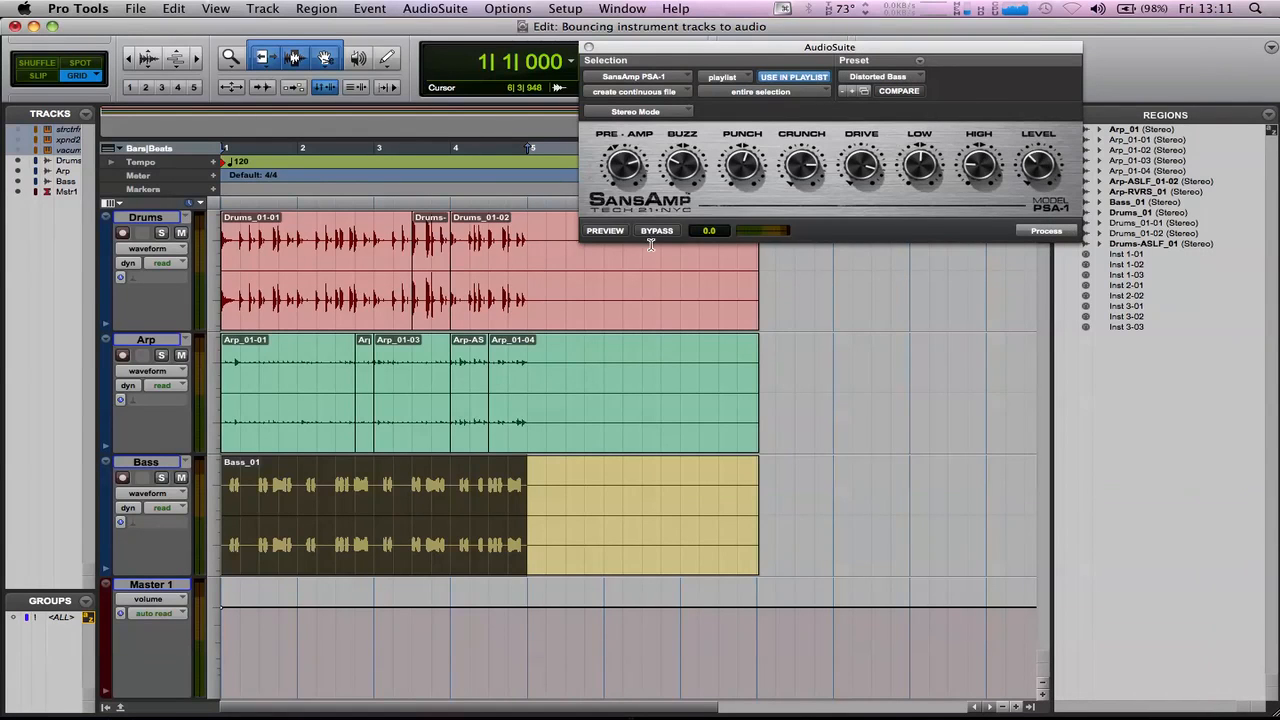
left_click(622, 233)
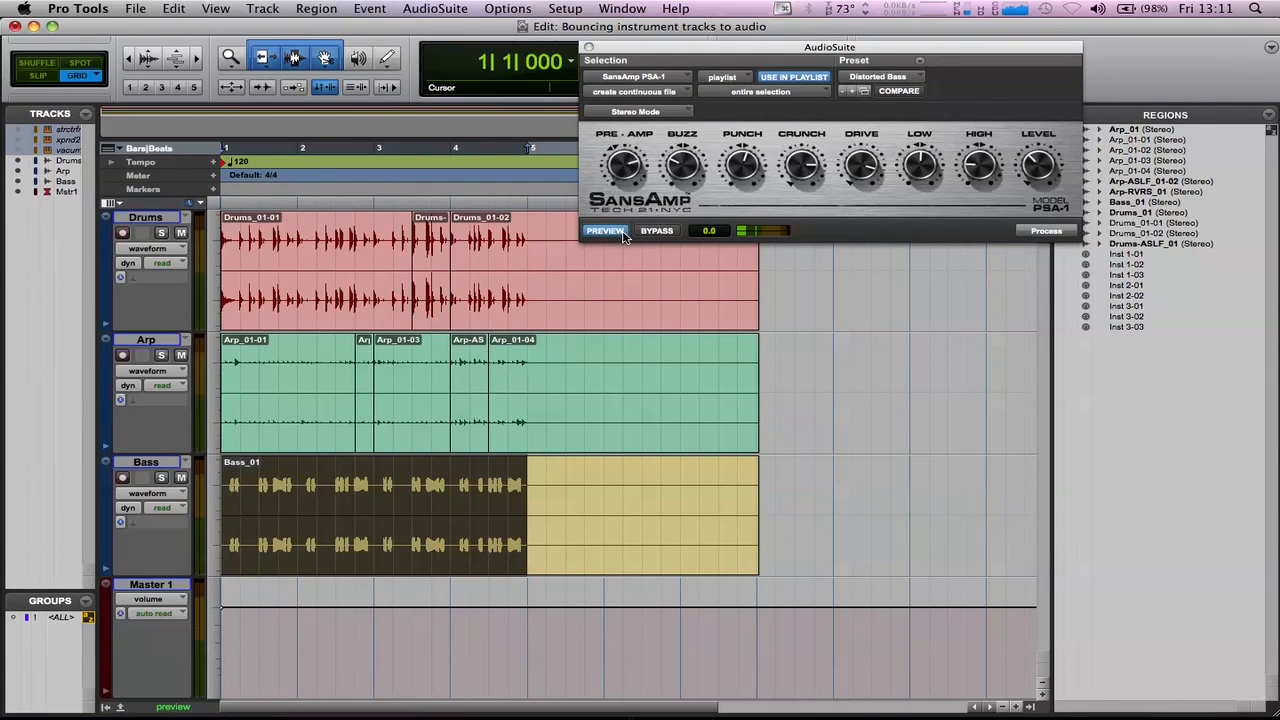
- While previewing, fine-tune the SansAmp knobs, compare against the bypassed sound, and process the Bass selection
left_click_drag(974, 172, 866, 179)
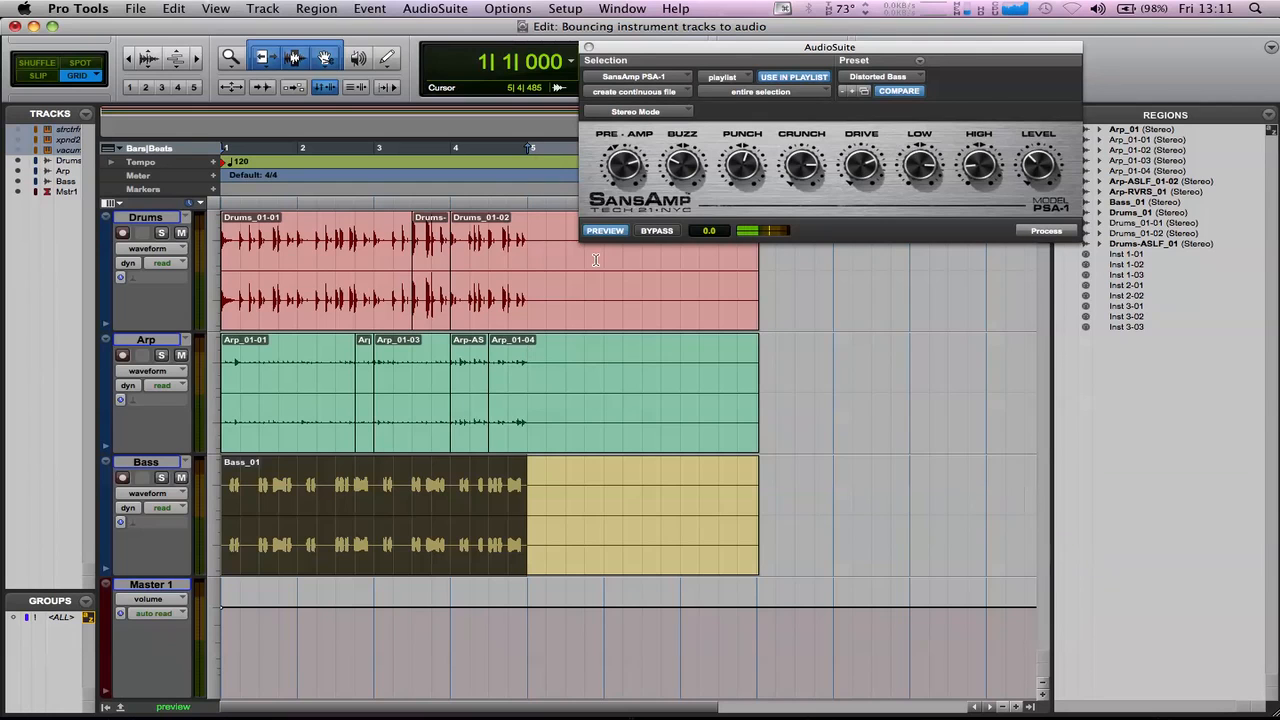
left_click(657, 232)
left_click(657, 232)
left_click_drag(802, 171, 802, 179)
left_click(1046, 231)
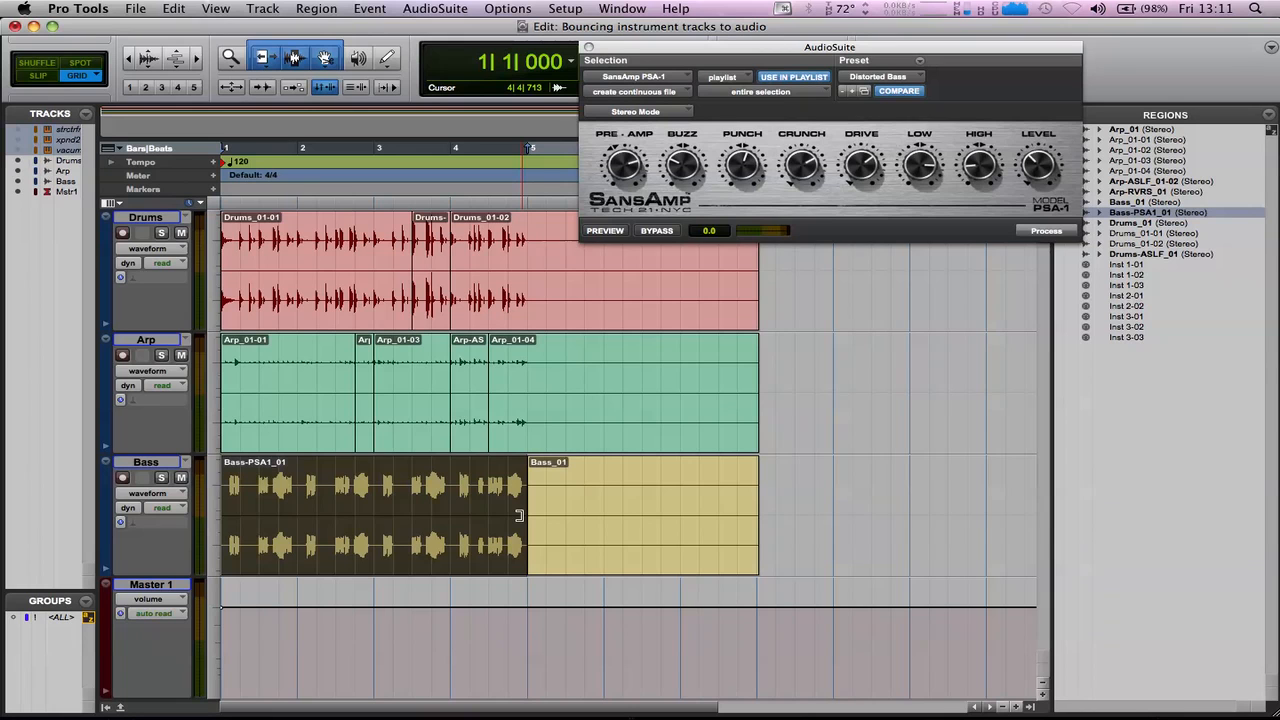
- Undo the SansAmp PSA-1 processing of the Bass region and redo it
key("super+z")
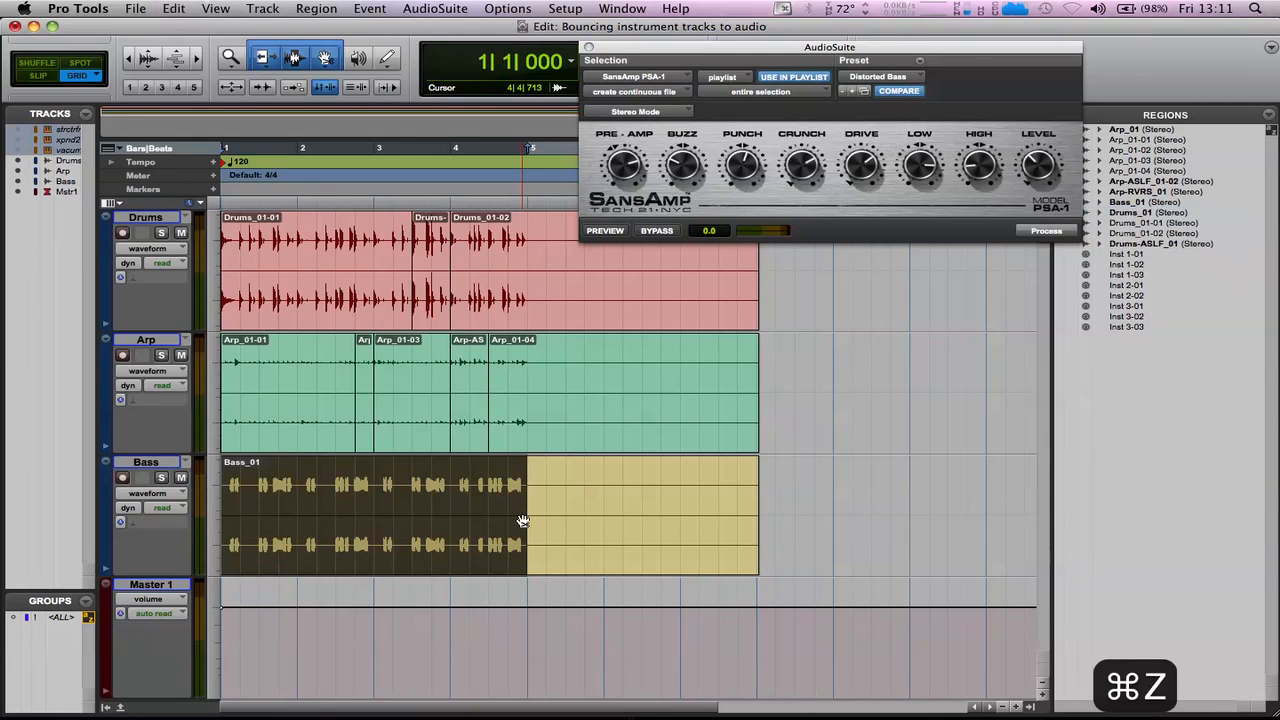
left_click(172, 9)
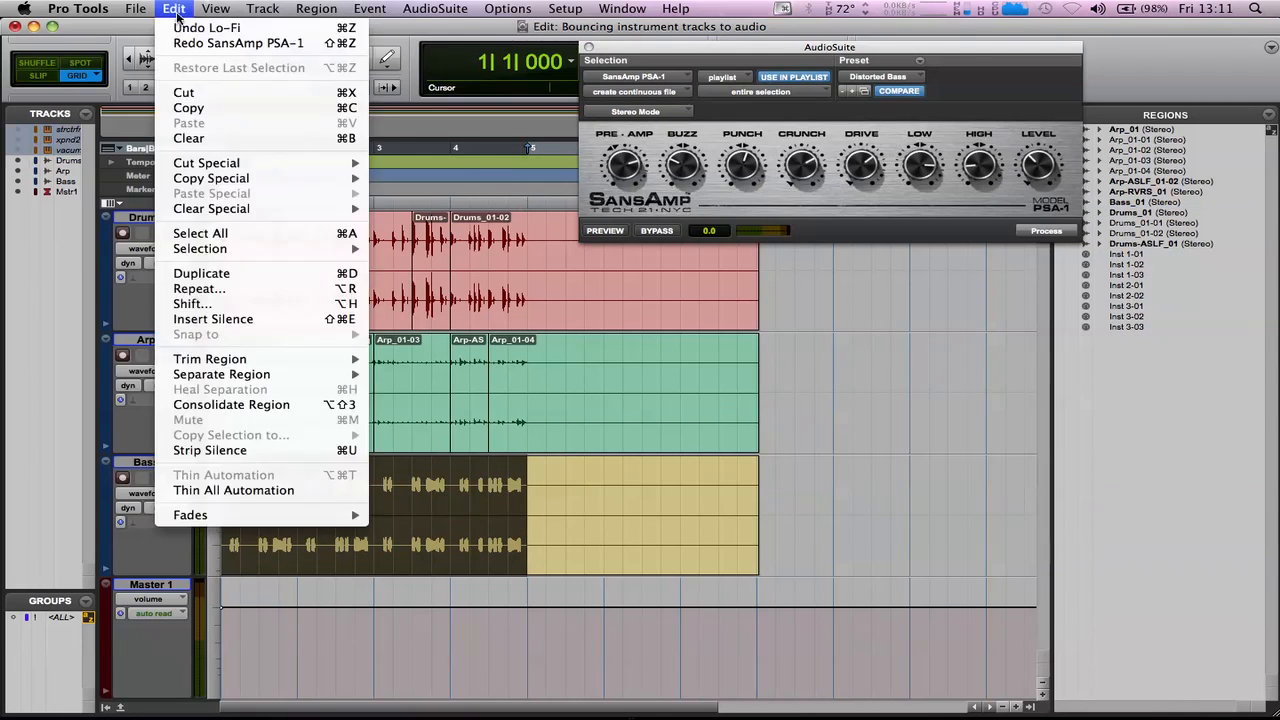
left_click(186, 43)
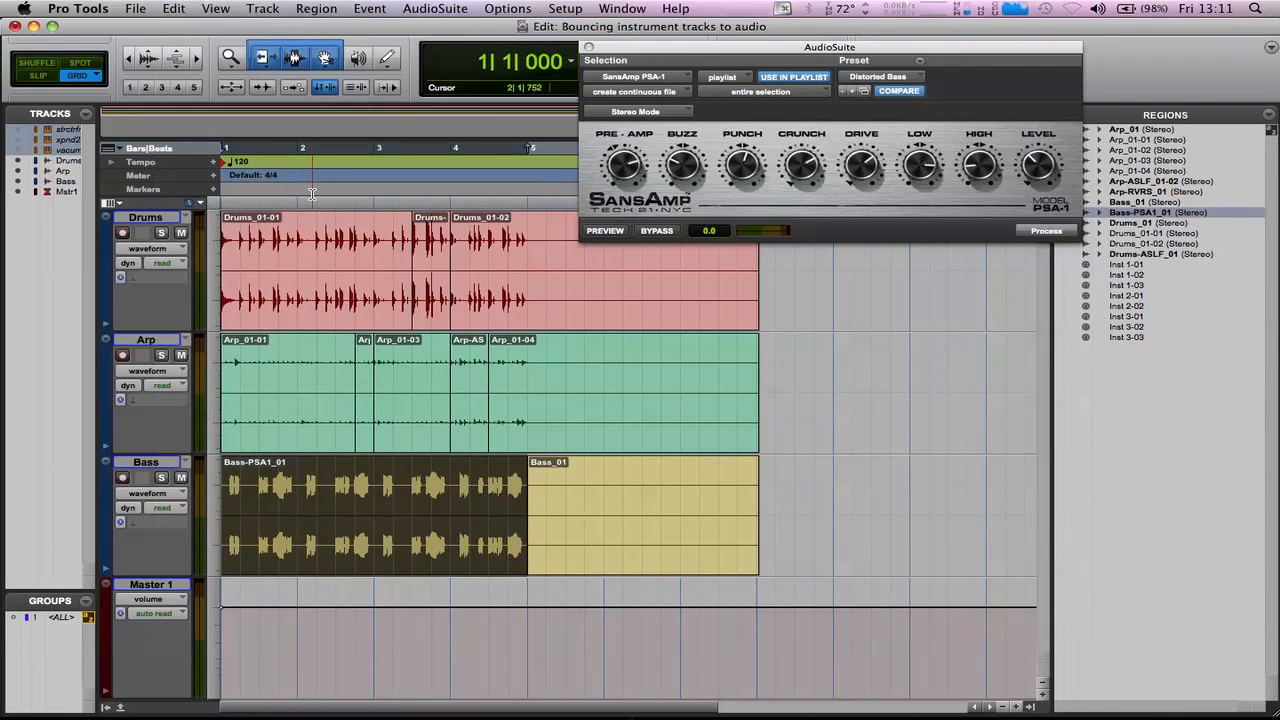
- Play back all tracks from 1|1|000 with the processed bass, and close the AudioSuite window
key("space")
left_click(590, 47)
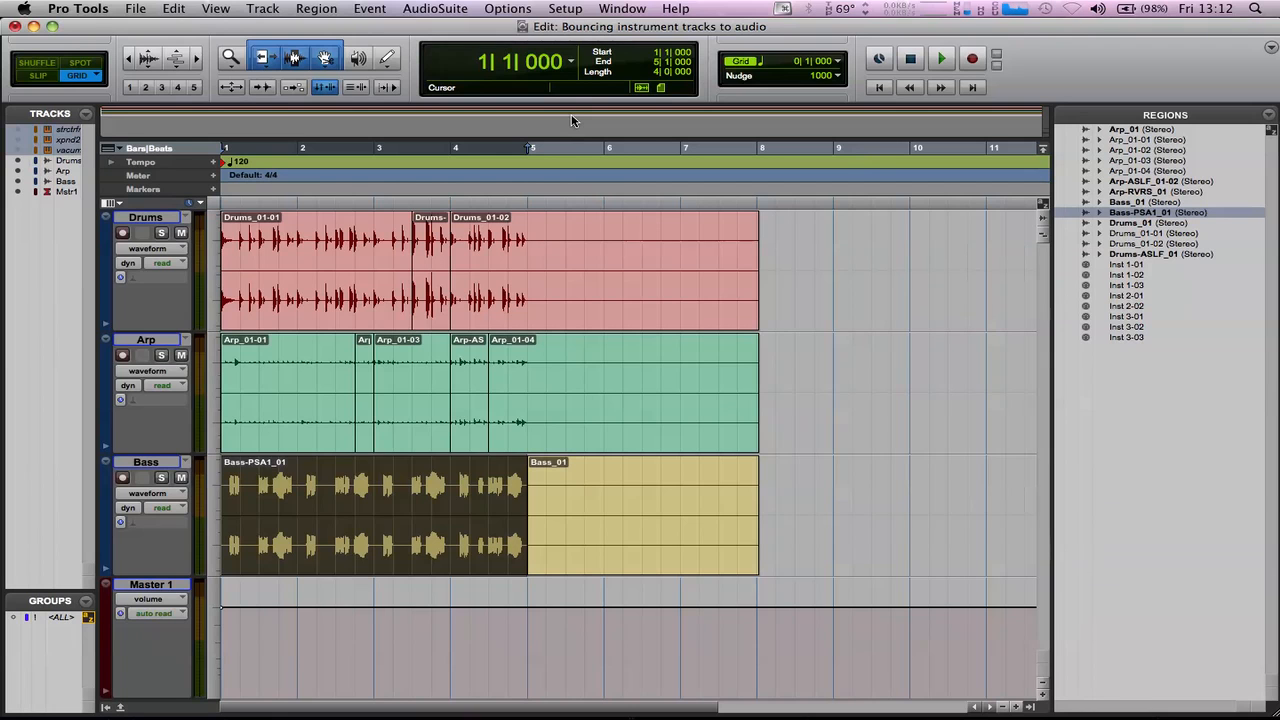
key("super+Tab")
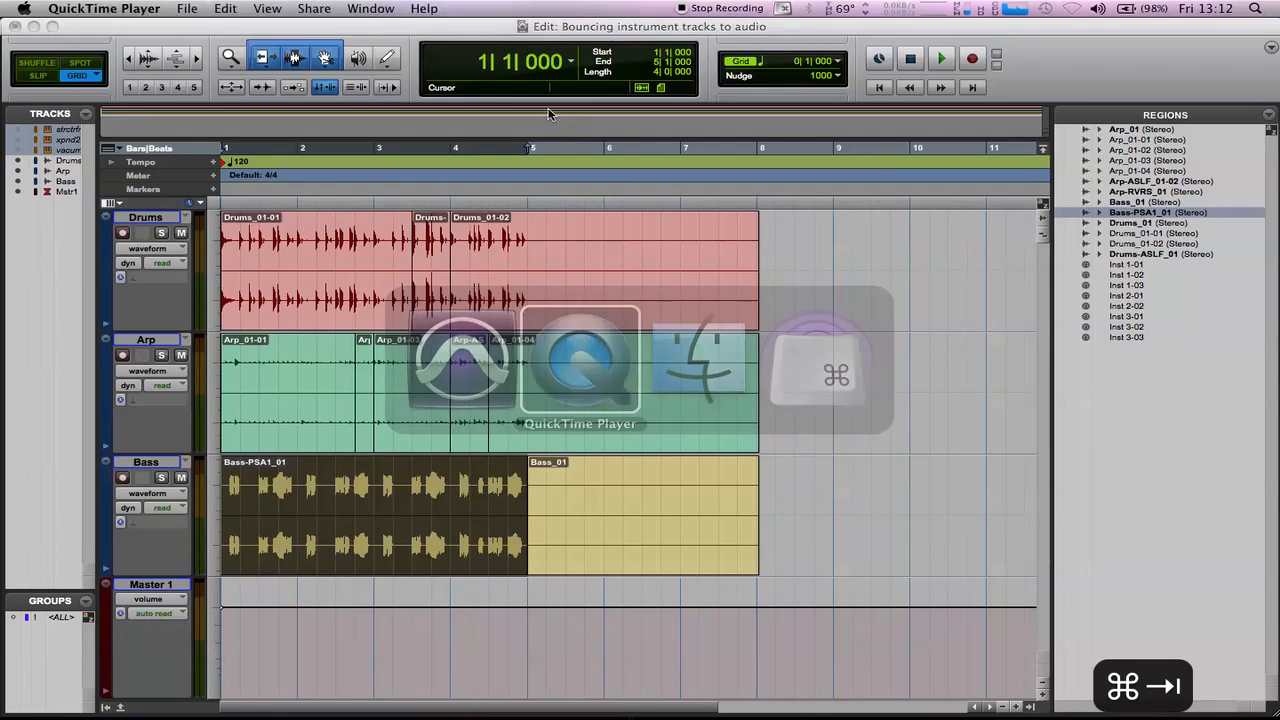